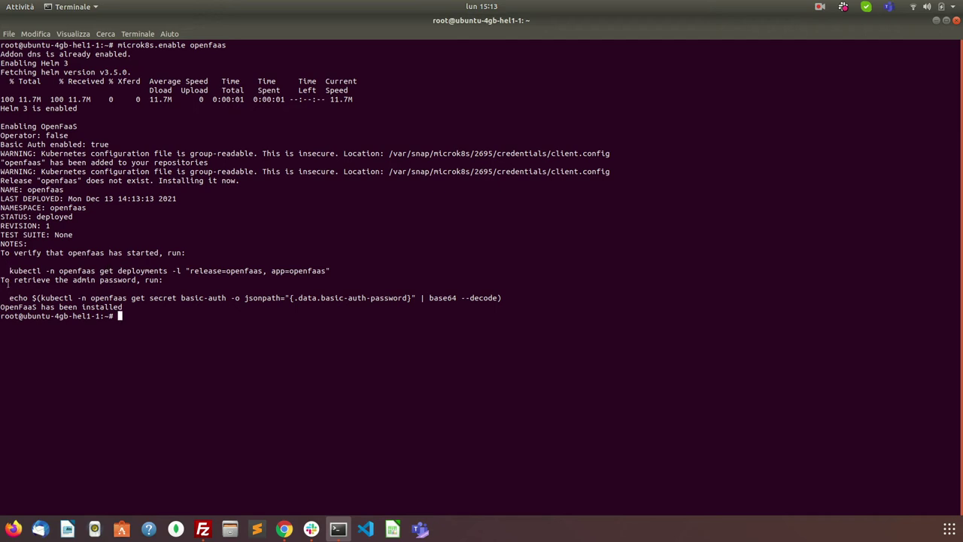
# Step: Copy and run the kubectl basic-auth secret command to print the decoded admin password
pyautogui.moveTo(9, 271); pyautogui.dragTo(331, 272)
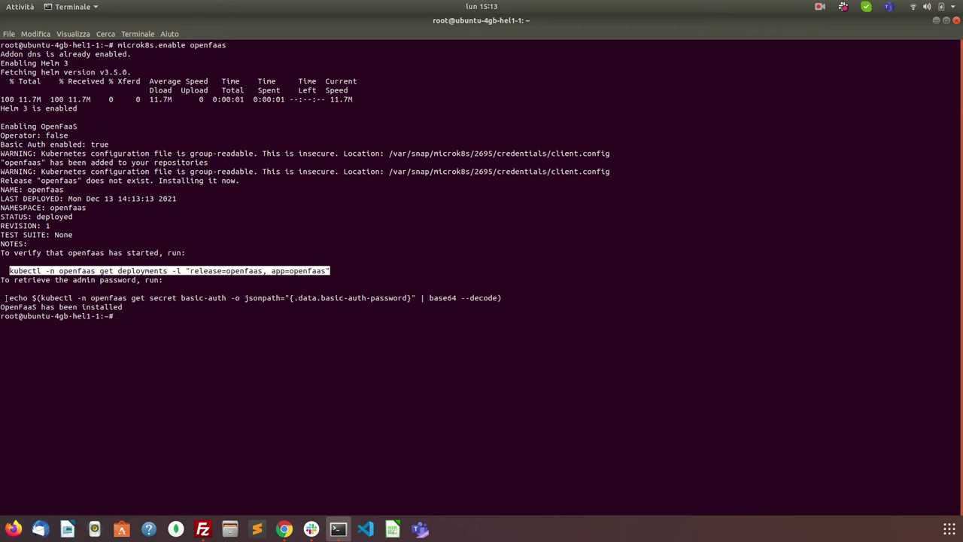
pyautogui.moveTo(7, 298); pyautogui.dragTo(502, 298)
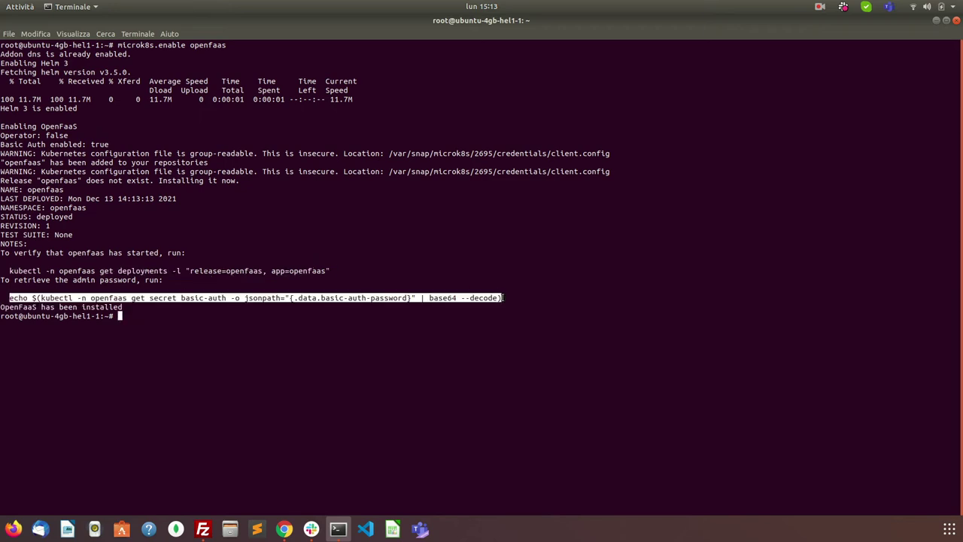
pyautogui.rightClick(486, 298)
pyautogui.click(500, 304)
pyautogui.hotkey('ctrl', 'shift', 'v')
pyautogui.press('Return')
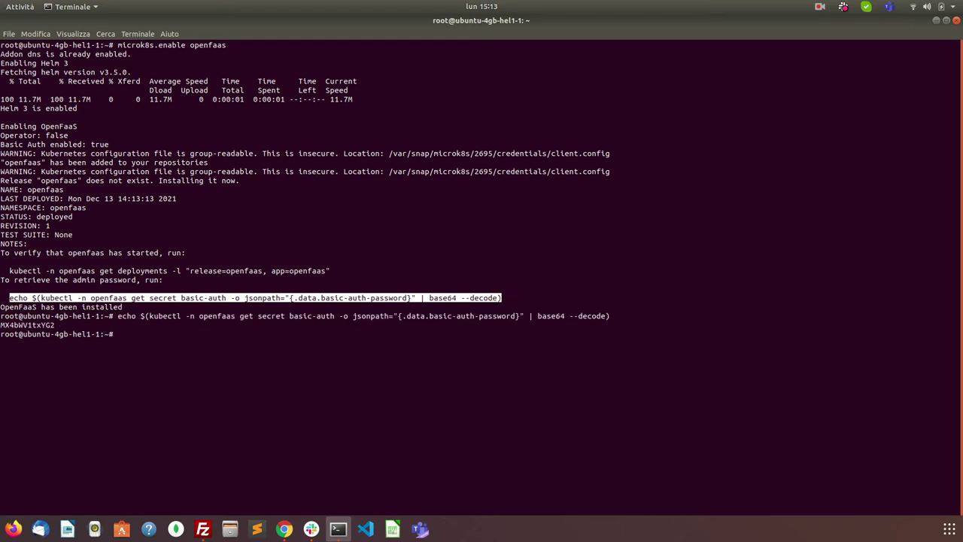
pyautogui.doubleClick(38, 325)
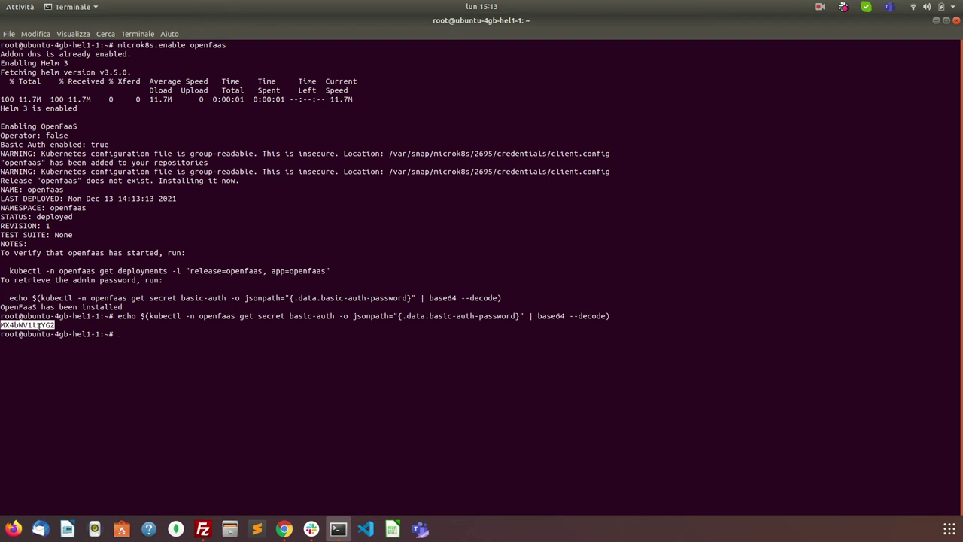
# Step: Rerun the command with basic-auth-user to show the username admin, then copy the password
pyautogui.press('Up')
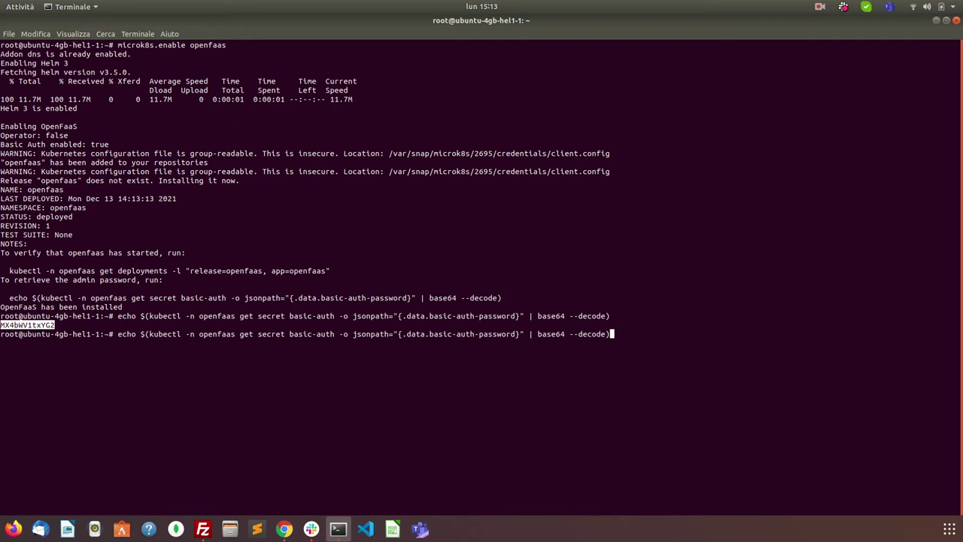
pyautogui.press('Left')
pyautogui.press('Left')
pyautogui.press('Left')
pyautogui.press('Left')
pyautogui.press('Left')
pyautogui.press('Left')
pyautogui.press('Left')
pyautogui.press('Left')
pyautogui.press('Left')
pyautogui.press('Left')
pyautogui.press('Left')
pyautogui.press('Left')
pyautogui.press('Left')
pyautogui.press('Left')
pyautogui.press('Left')
pyautogui.press('Left')
pyautogui.press('Left')
pyautogui.press('Left')
pyautogui.press('Left')
pyautogui.press('Left')
pyautogui.press('BackSpace')
pyautogui.press('BackSpace')
pyautogui.press('BackSpace')
pyautogui.press('BackSpace')
pyautogui.press('BackSpace')
pyautogui.press('BackSpace')
pyautogui.press('BackSpace')
pyautogui.press('BackSpace')
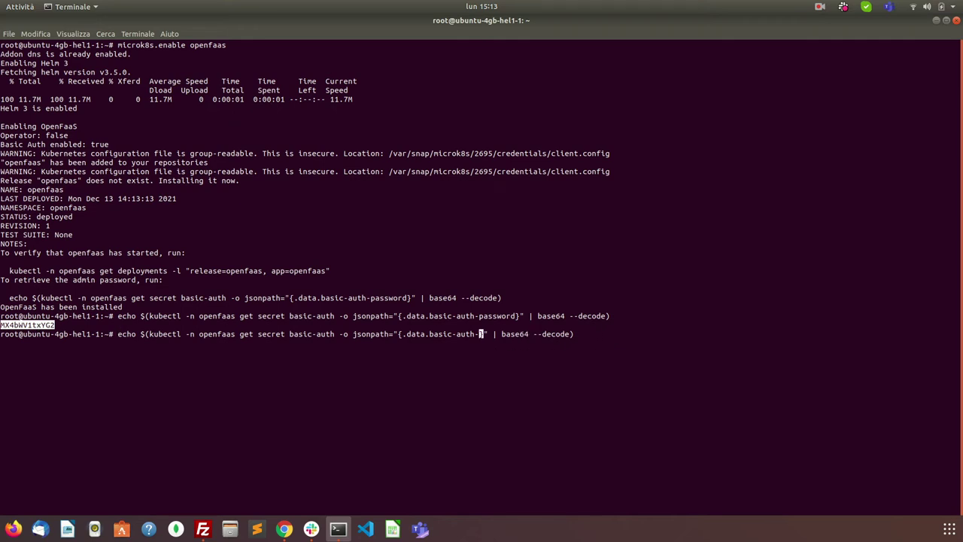
pyautogui.write('user')
pyautogui.press('Return')
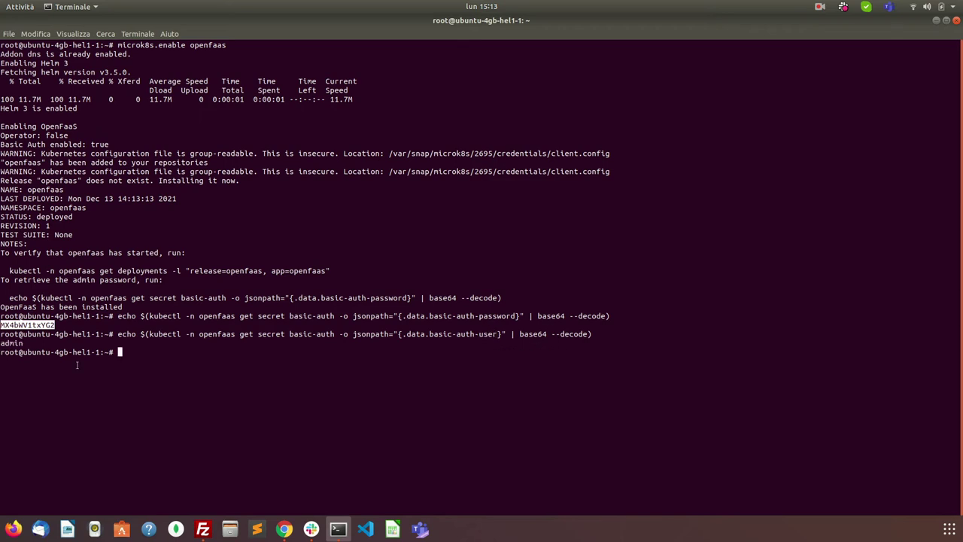
pyautogui.rightClick(30, 324)
pyautogui.click(90, 332)
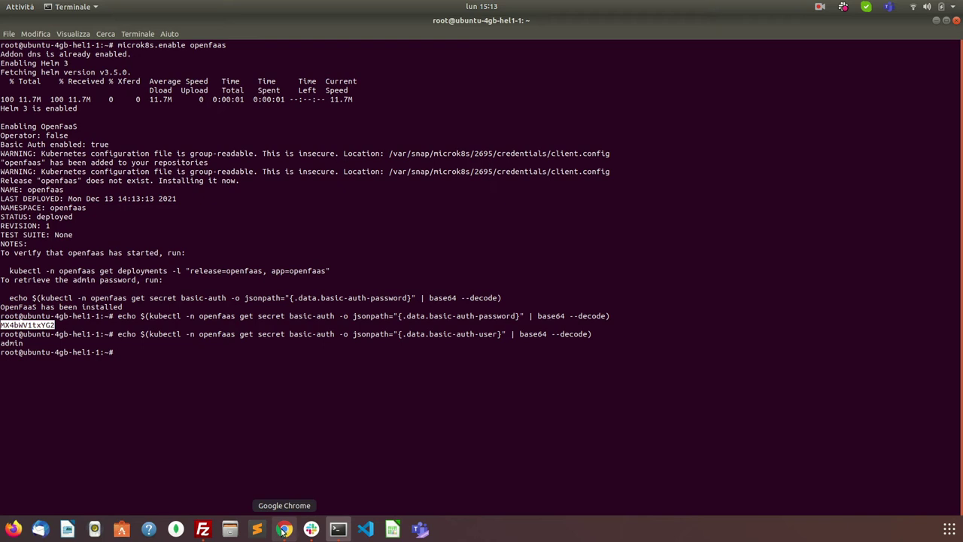
# Step: Load the OpenFaaS portal at 65.108.145.140:31112 in a new Chrome tab
pyautogui.click(284, 531)
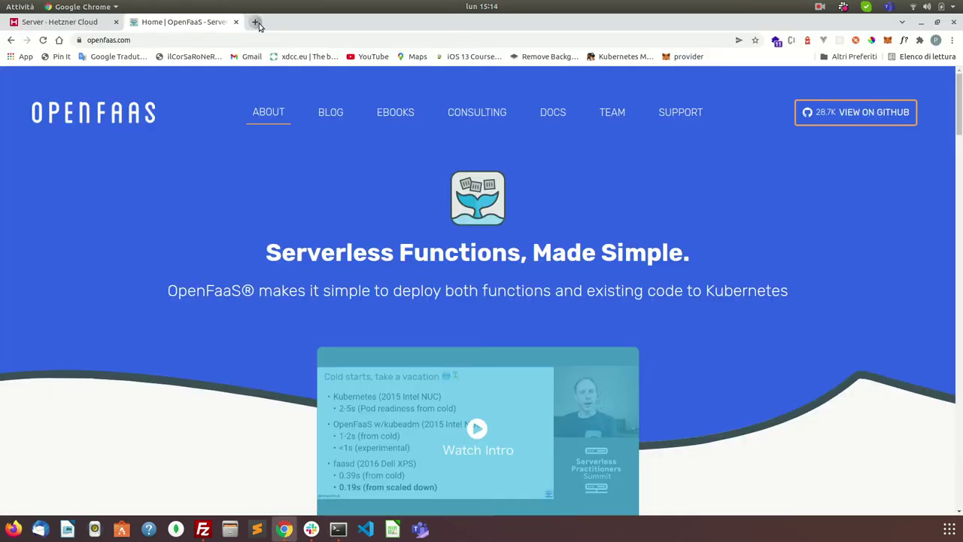
pyautogui.click(253, 22)
pyautogui.click(90, 28)
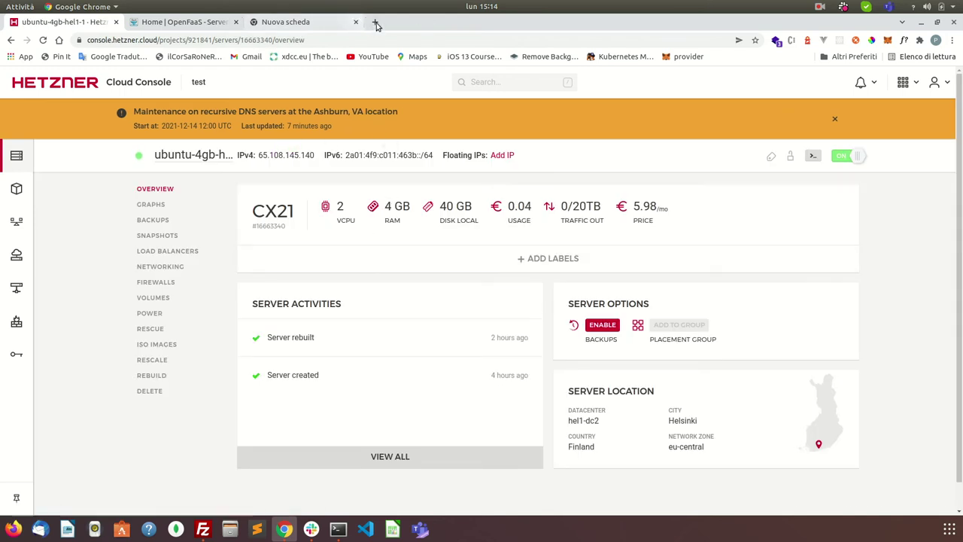
pyautogui.click(375, 22)
pyautogui.hotkey('ctrl', 'v')
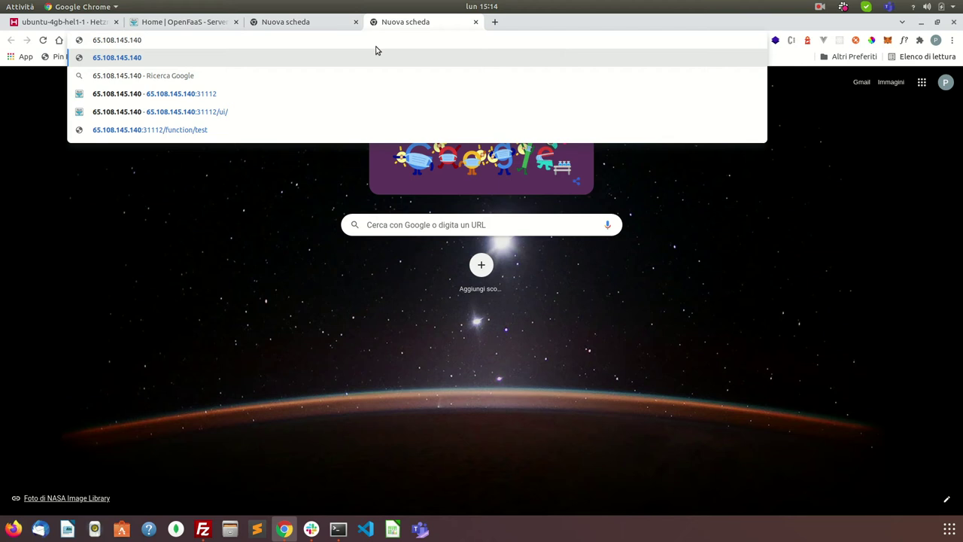
pyautogui.press('Down')
pyautogui.press('Down')
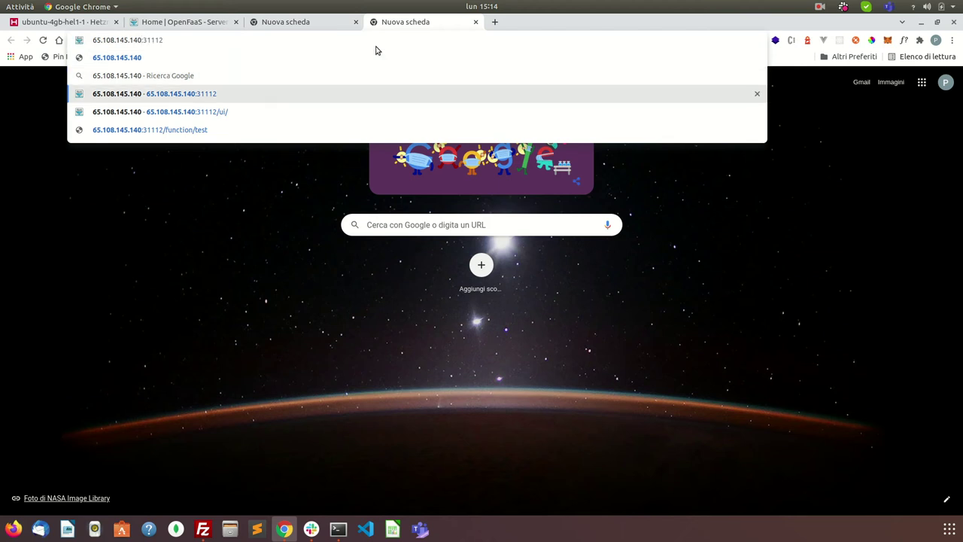
pyautogui.press('Return')
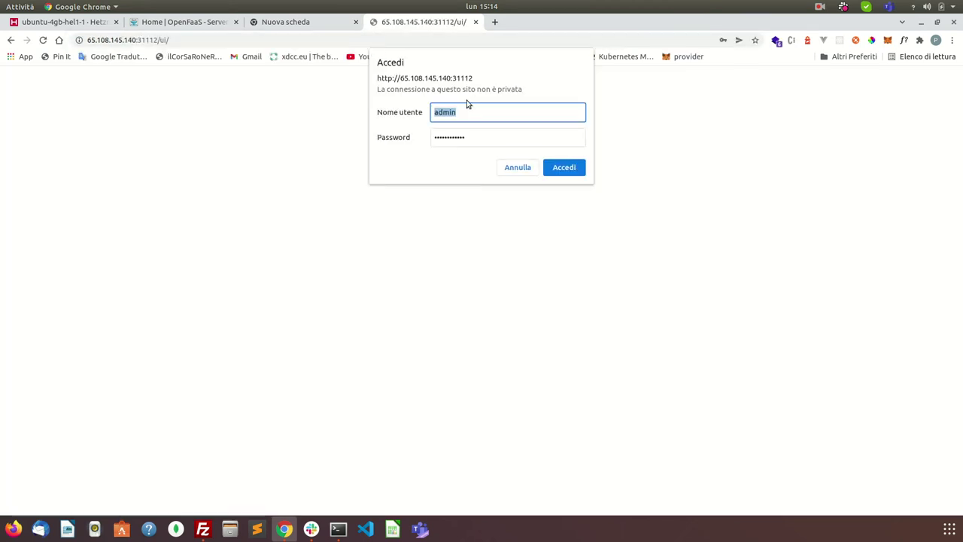
# Step: Paste the admin password from the terminal, sign in, and decline saving the password
pyautogui.click(338, 529)
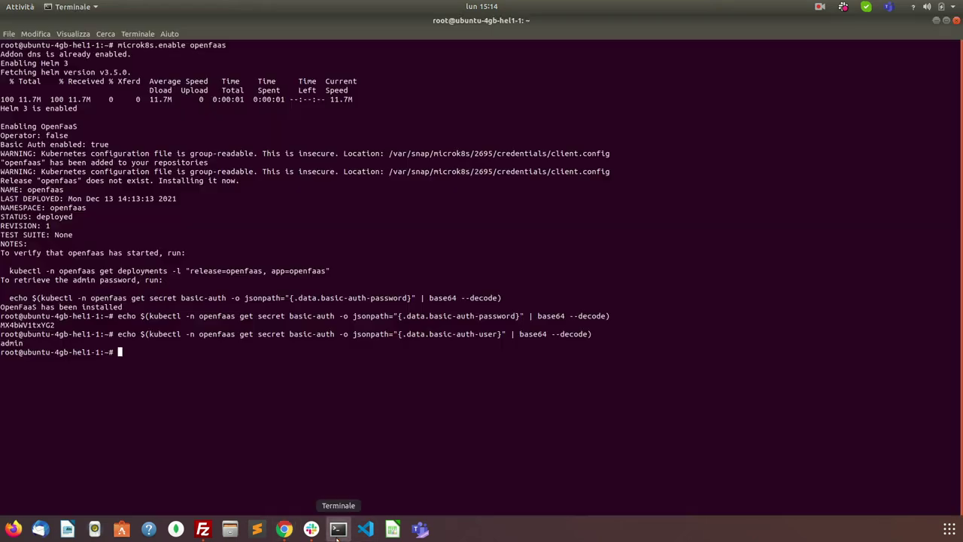
pyautogui.doubleClick(15, 325)
pyautogui.rightClick(16, 325)
pyautogui.click(37, 330)
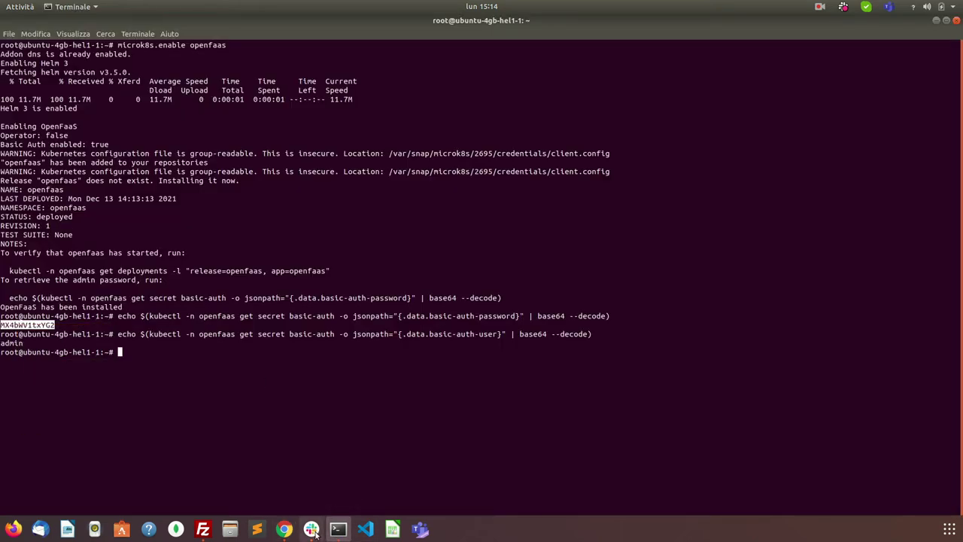
pyautogui.click(284, 529)
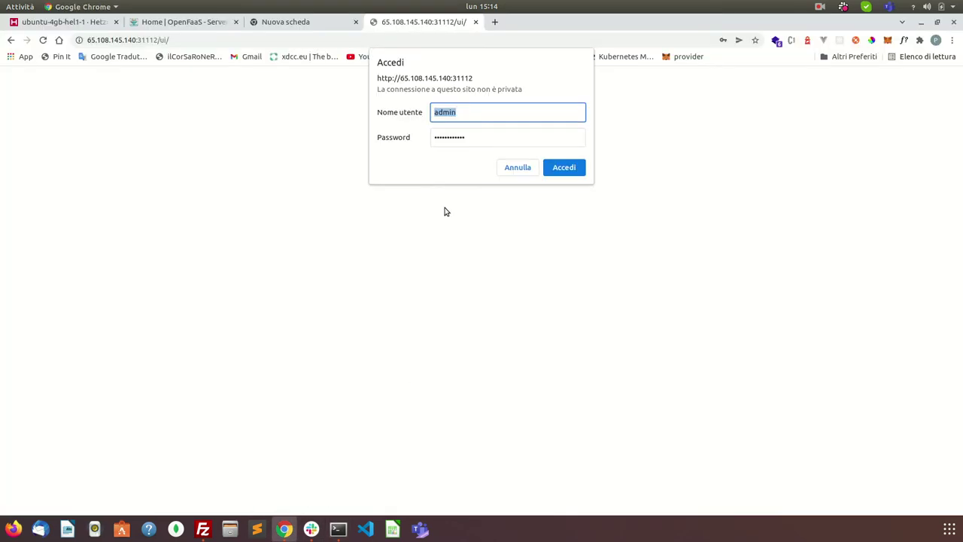
pyautogui.doubleClick(455, 137)
pyautogui.hotkey('ctrl', 'v')
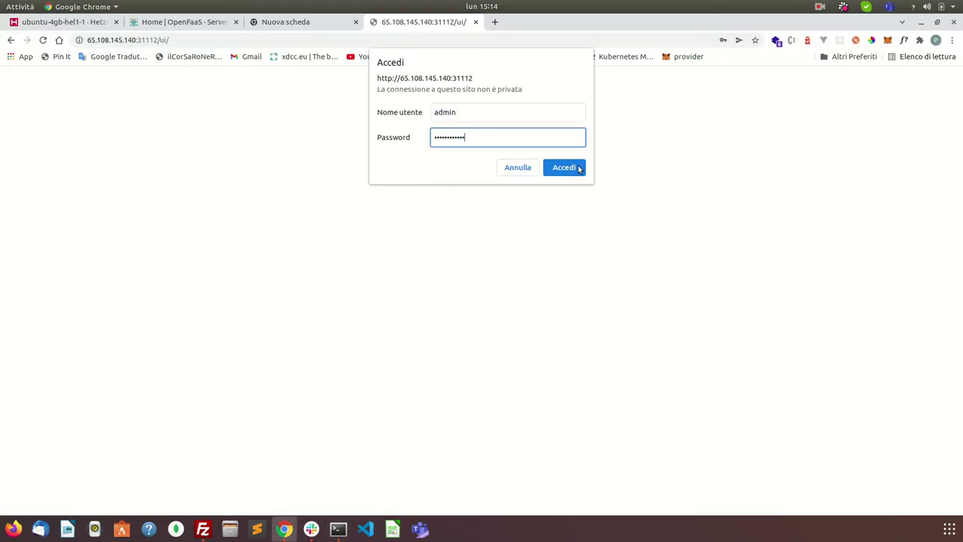
pyautogui.click(564, 167)
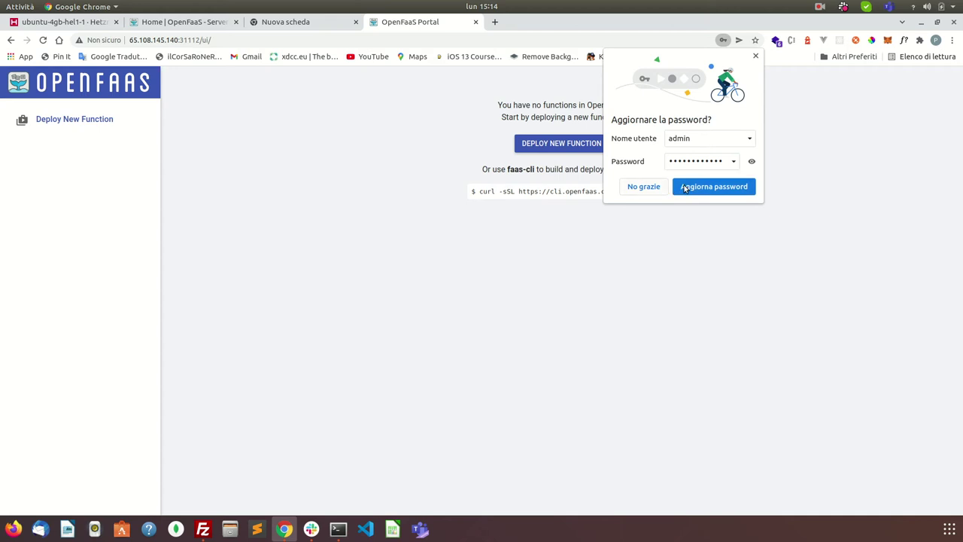
pyautogui.click(643, 187)
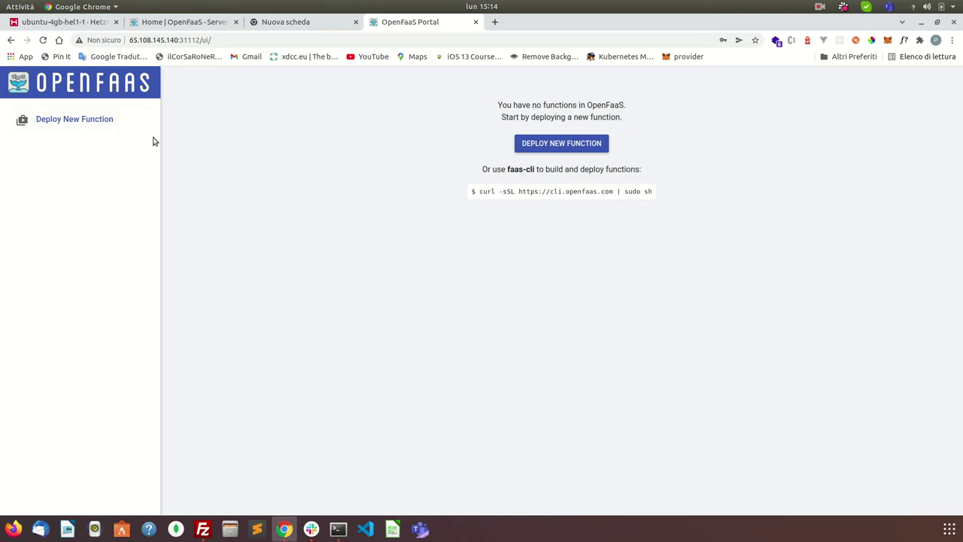
# Step: Open Deploy New Function and look over the Custom form and NodeInfo's source page
pyautogui.click(75, 121)
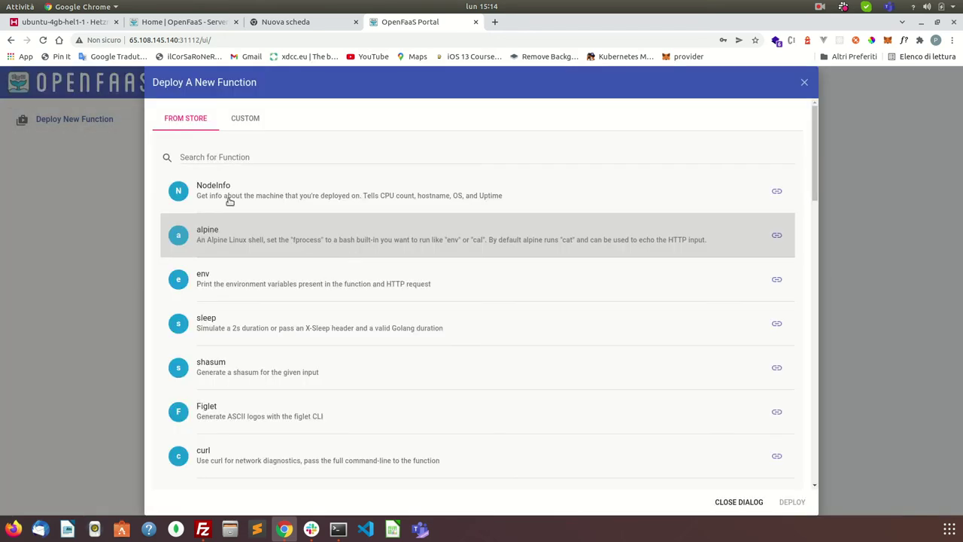
pyautogui.scroll(-5, 242, 418)
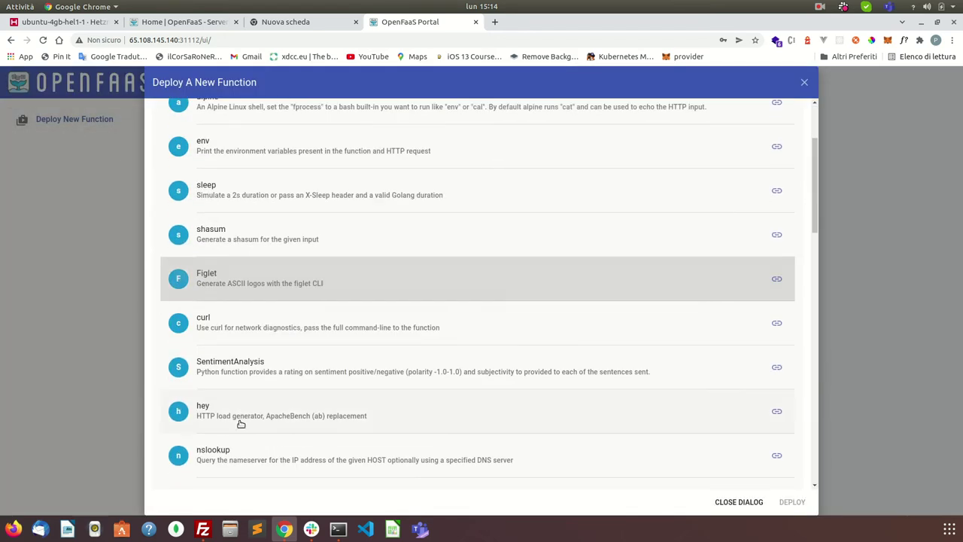
pyautogui.scroll(5, 243, 406)
pyautogui.click(246, 118)
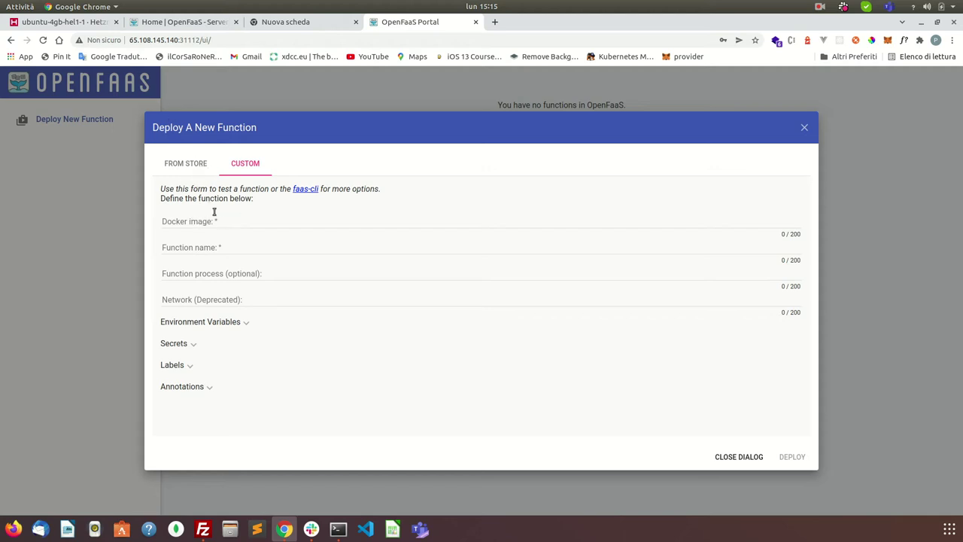
pyautogui.click(184, 167)
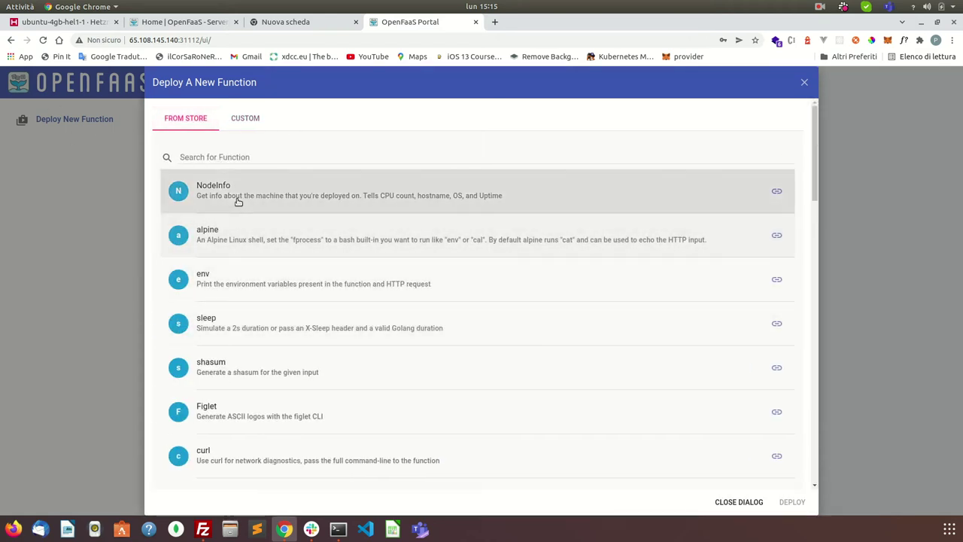
pyautogui.click(775, 191)
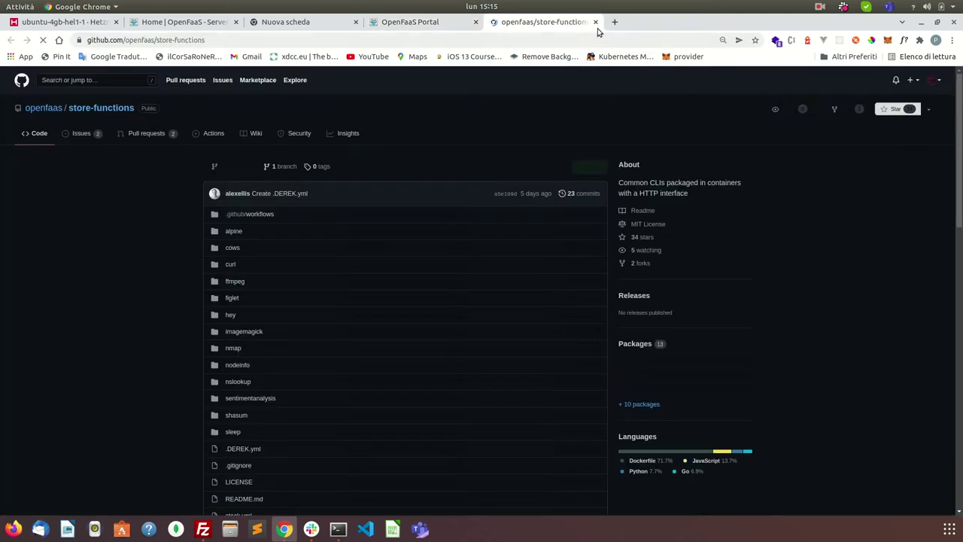
pyautogui.click(595, 22)
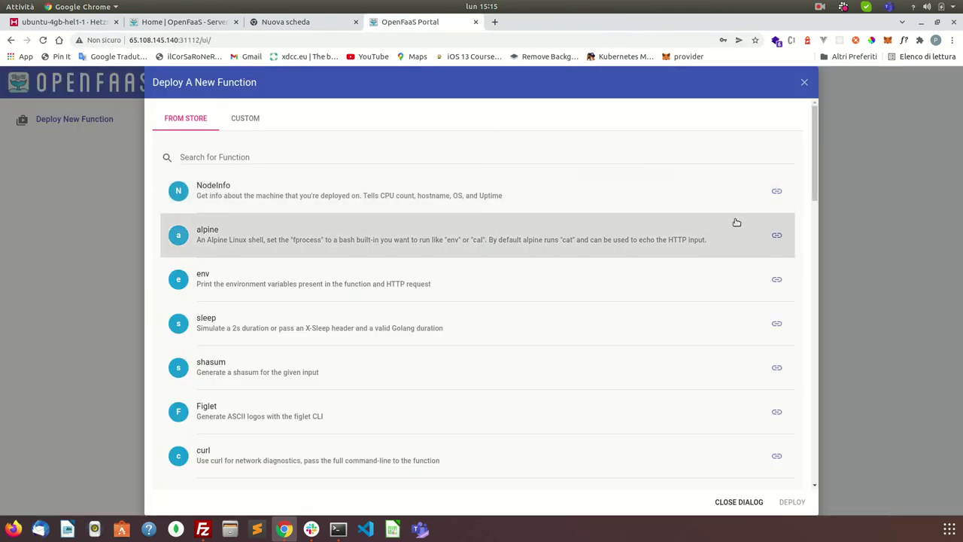
# Step: Select NodeInfo, confirm image ghcr.io/openfaas/nodeinfo:latest and name nodeinfo, and deploy it
pyautogui.click(728, 193)
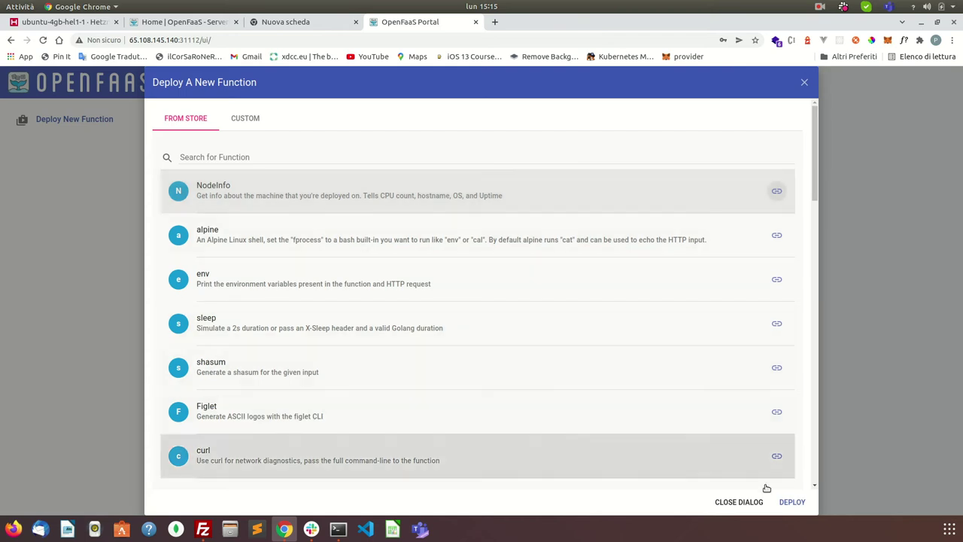
pyautogui.click(245, 120)
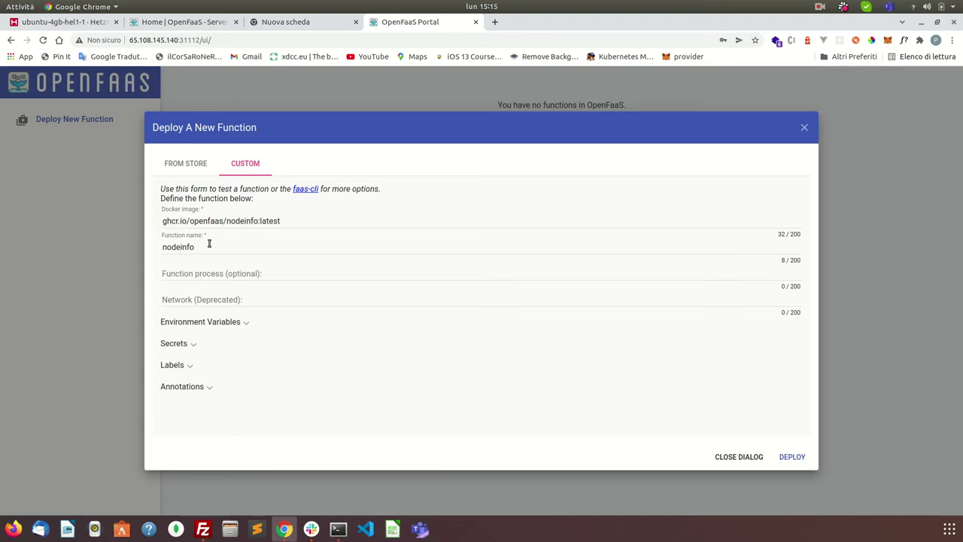
pyautogui.click(792, 458)
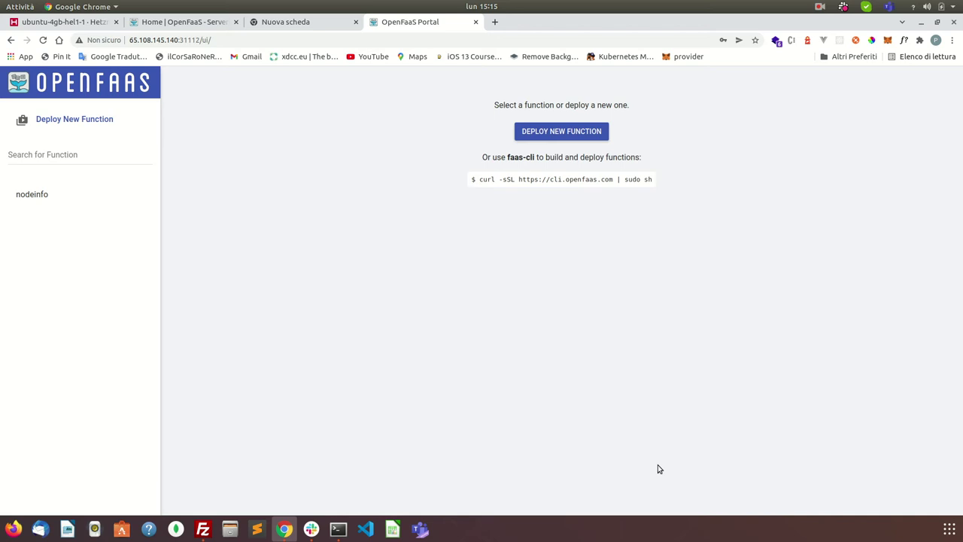
# Step: Invoke nodeinfo twice for a 200 response with node details, then copy its URL
pyautogui.click(40, 198)
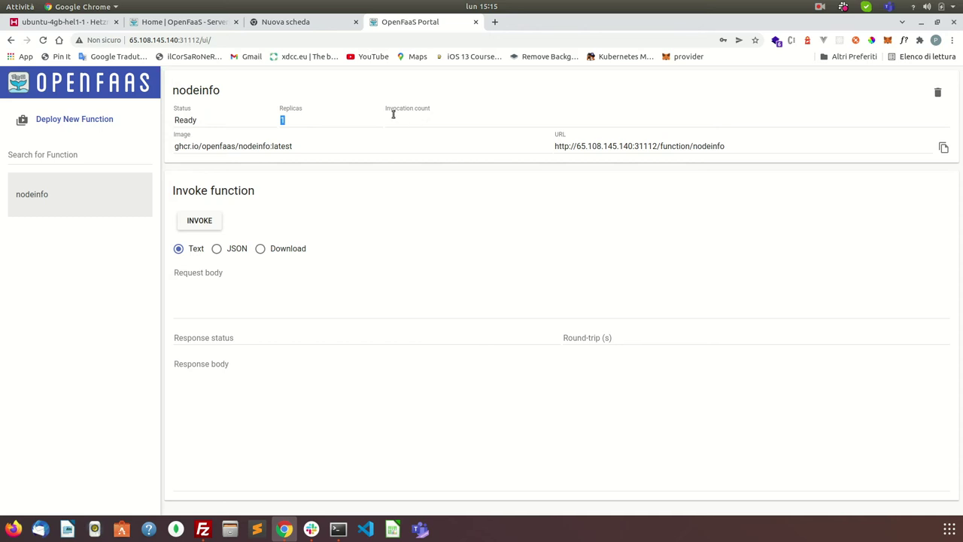
pyautogui.click(207, 224)
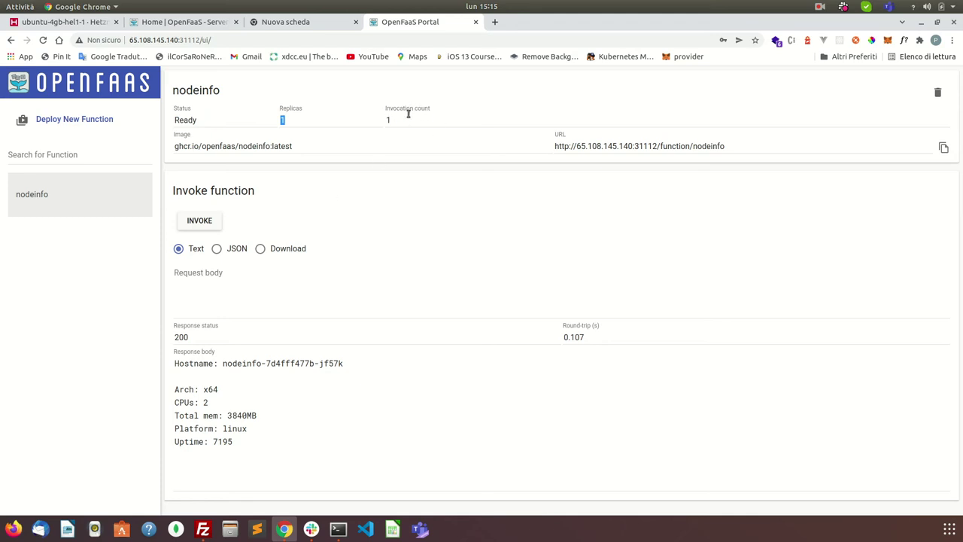
pyautogui.click(199, 220)
pyautogui.click(555, 146)
# Step: Open the nodeinfo function URL in a new tab and call it three times
pyautogui.click(943, 148)
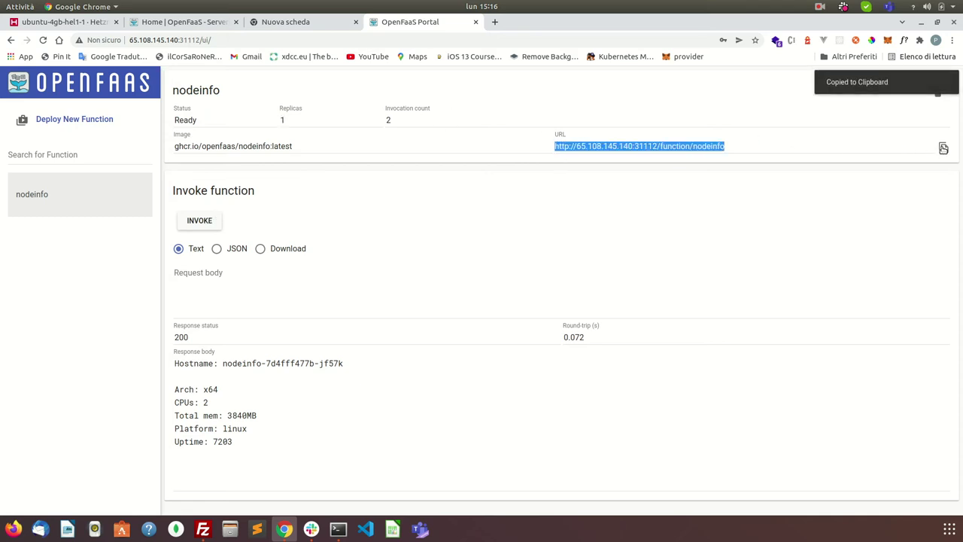
pyautogui.click(495, 22)
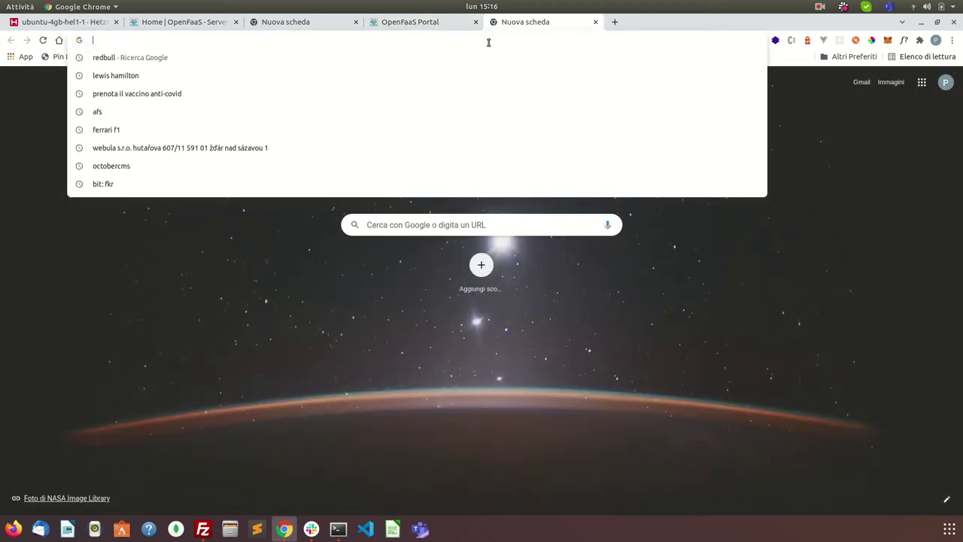
pyautogui.hotkey('ctrl', 'v')
pyautogui.press('Return')
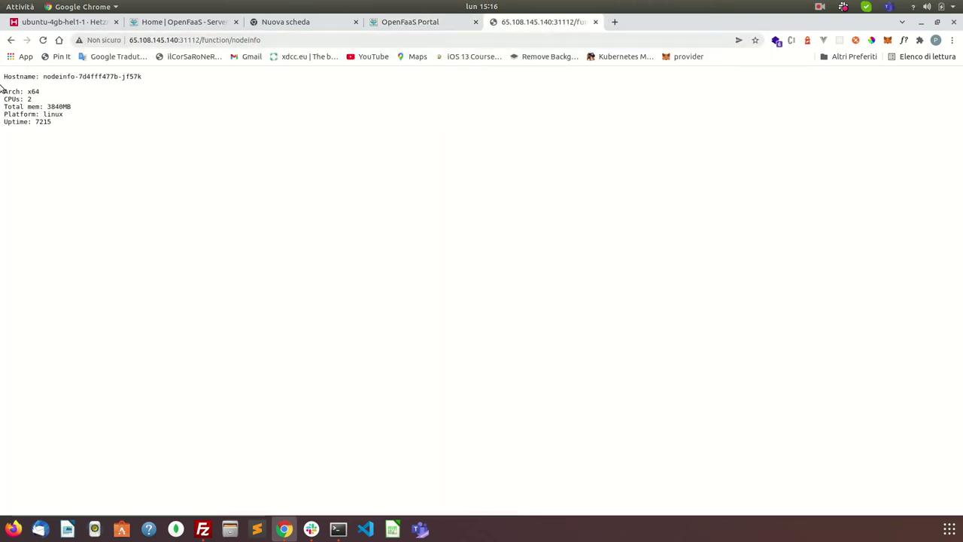
pyautogui.click(315, 41)
pyautogui.press('Return')
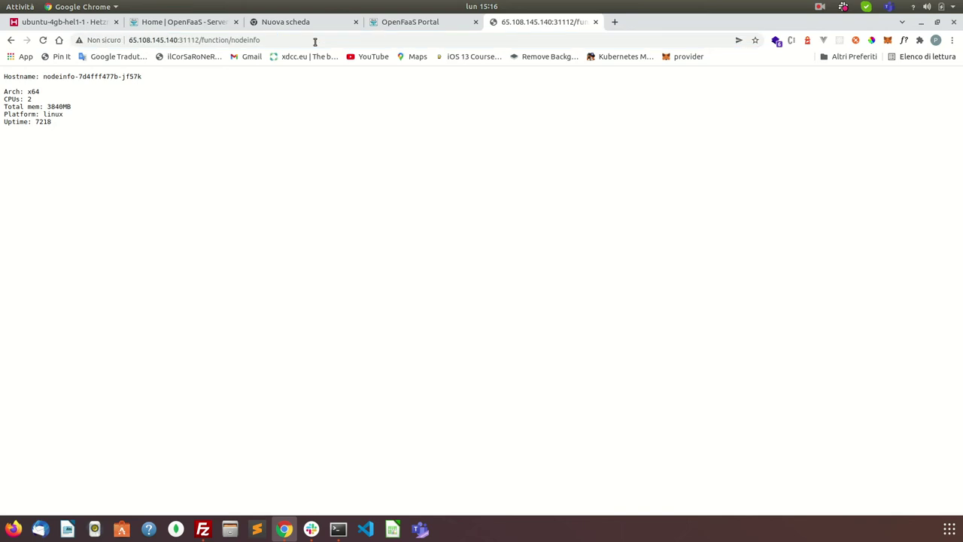
pyautogui.click(315, 41)
pyautogui.press('Return')
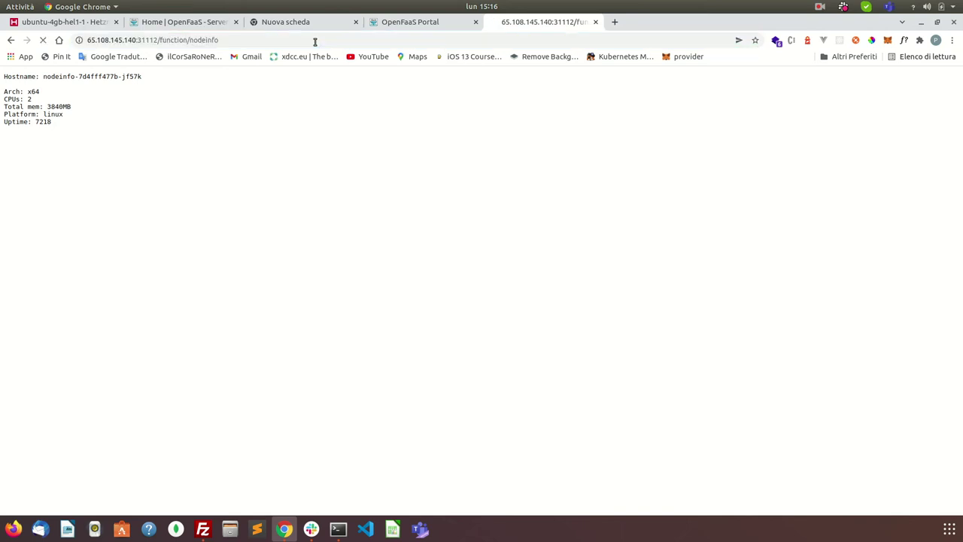
# Step: Back in the OpenFaaS Portal, check nodeinfo's stats and select the 0.072 round-trip value
pyautogui.click(400, 25)
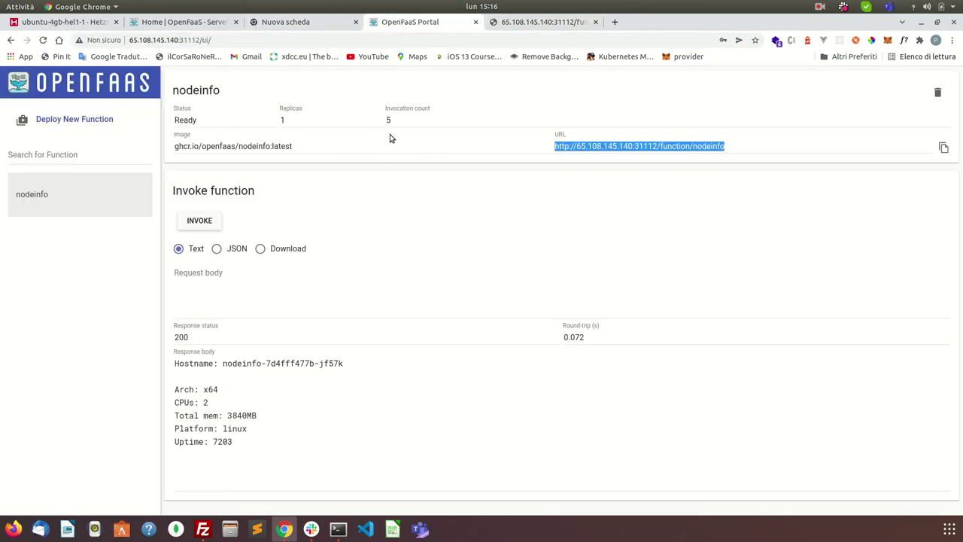
pyautogui.tripleClick(417, 107)
pyautogui.click(411, 114)
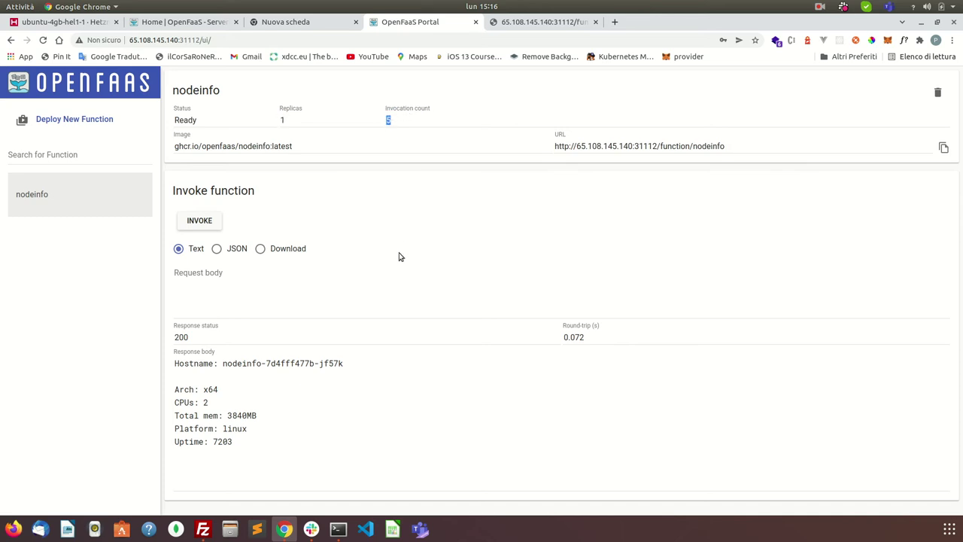
pyautogui.doubleClick(576, 339)
pyautogui.moveTo(20, 81)
pyautogui.mouseDown()
pyautogui.moveTo(17, 126)
pyautogui.moveTo(23, 81)
pyautogui.mouseUp()
pyautogui.click(25, 77)
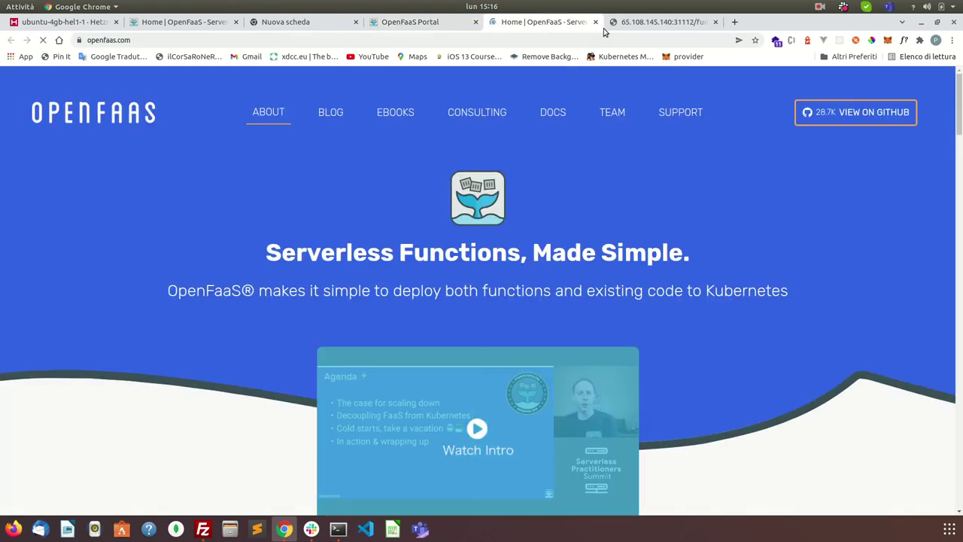
pyautogui.click(595, 22)
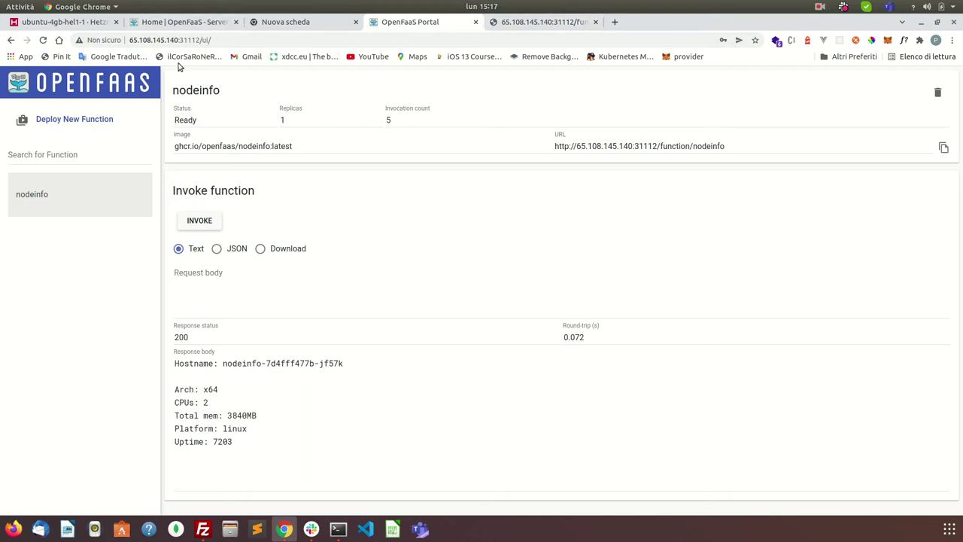
# Step: Select the ui/ part of the portal address, reselect nodeinfo, then show the openfaas.com homepage
pyautogui.moveTo(201, 40); pyautogui.dragTo(252, 42)
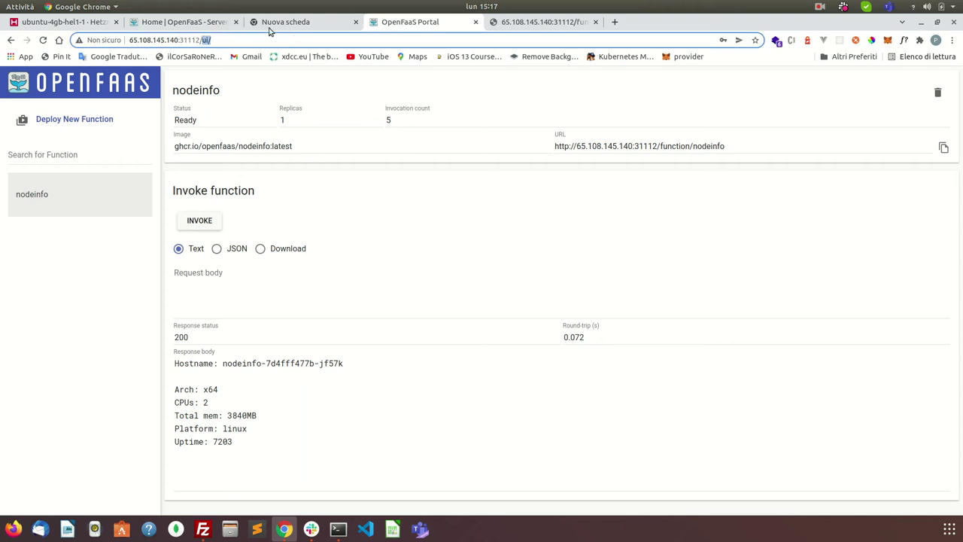
pyautogui.click(254, 43)
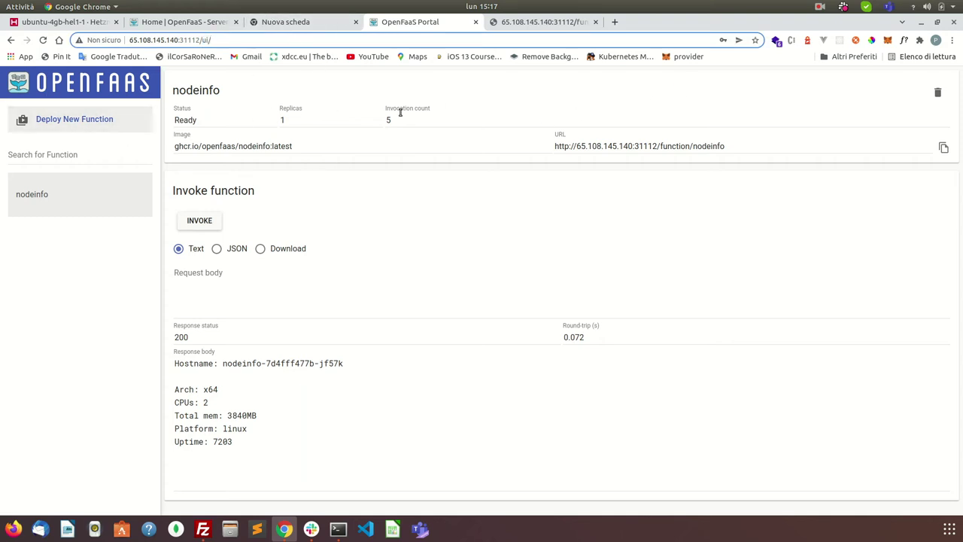
pyautogui.click(58, 189)
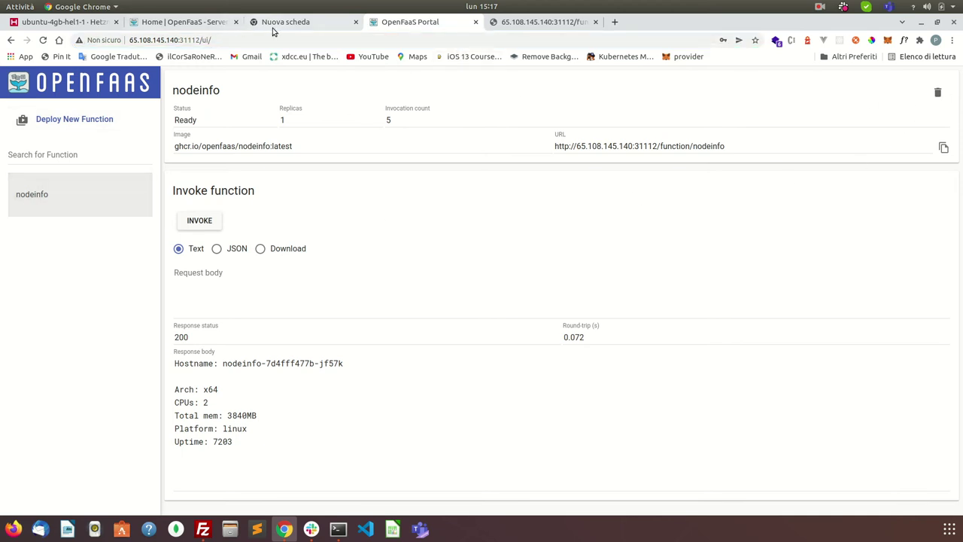
pyautogui.click(184, 22)
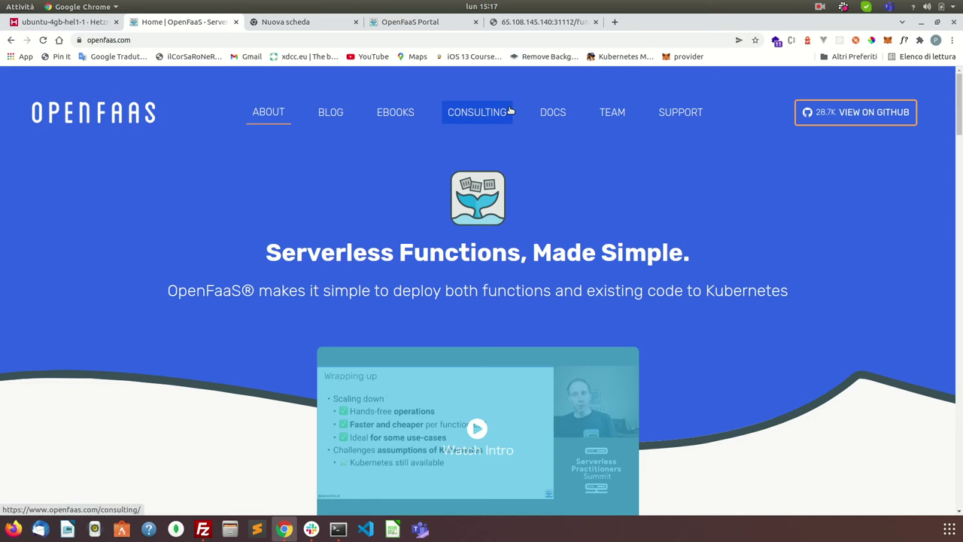
# Step: Open the Docs' CLI Installation page and copy its curl install command
pyautogui.click(553, 112)
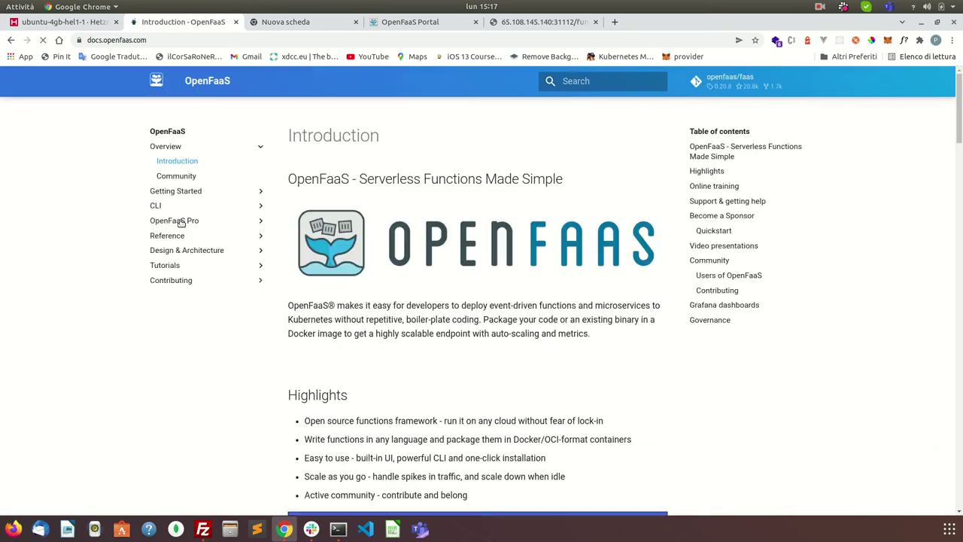
pyautogui.click(158, 206)
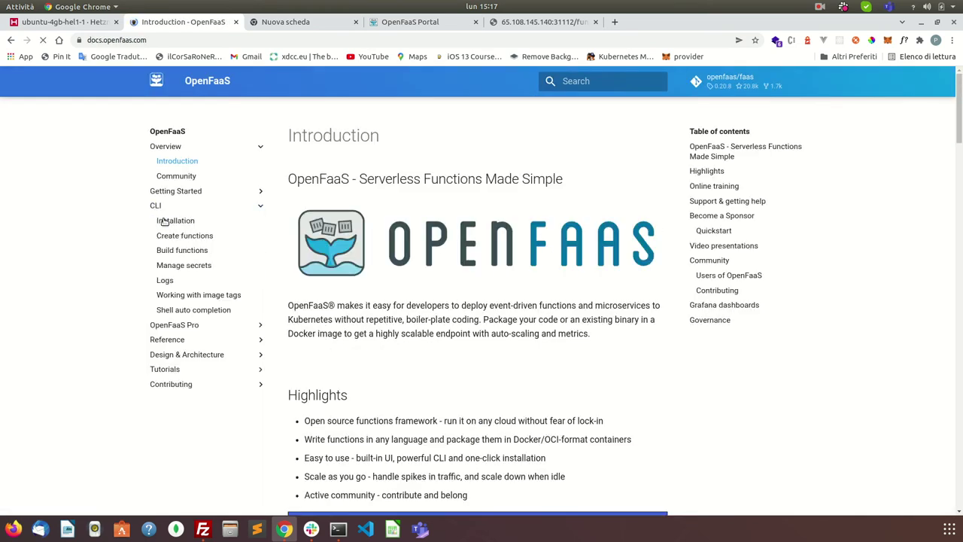
pyautogui.click(162, 219)
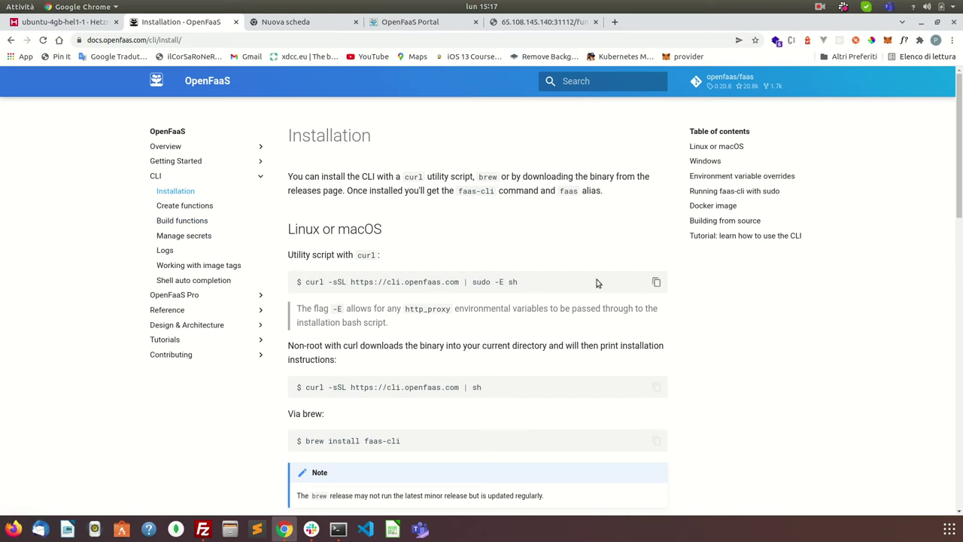
pyautogui.moveTo(304, 281); pyautogui.dragTo(589, 283)
pyautogui.rightClick(506, 280)
pyautogui.click(527, 289)
# Step: Run the pasted curl script in the terminal to install faas-cli 0.14.1
pyautogui.click(337, 529)
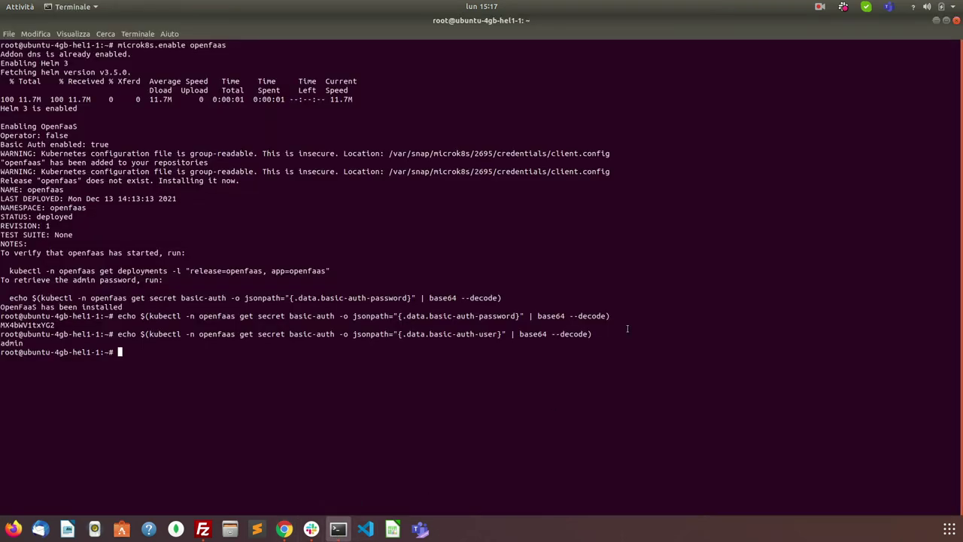
pyautogui.hotkey('ctrl', 'shift', 'v')
pyautogui.press('Return')
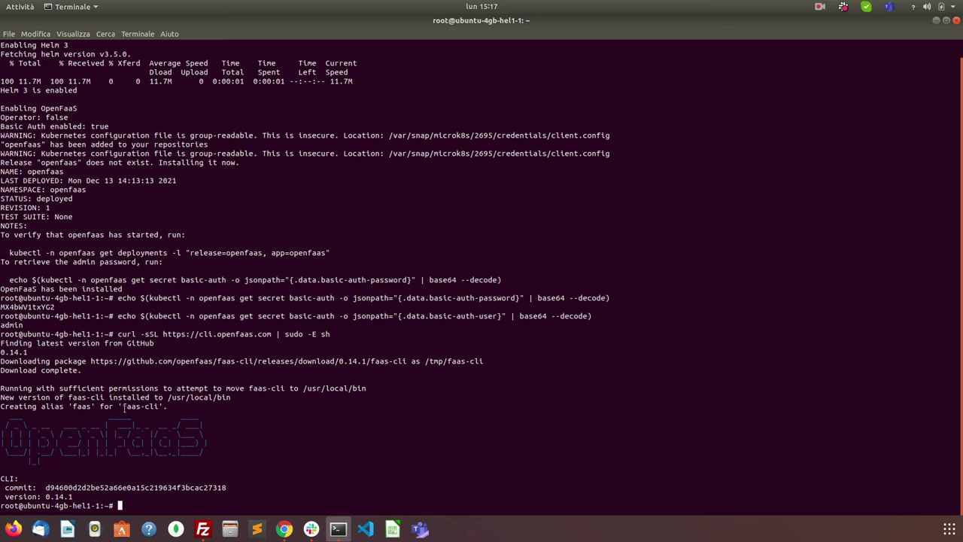
# Step: Clear the screen and run faas-cli to list its available commands
pyautogui.moveTo(124, 407); pyautogui.dragTo(155, 406)
pyautogui.rightClick(156, 406)
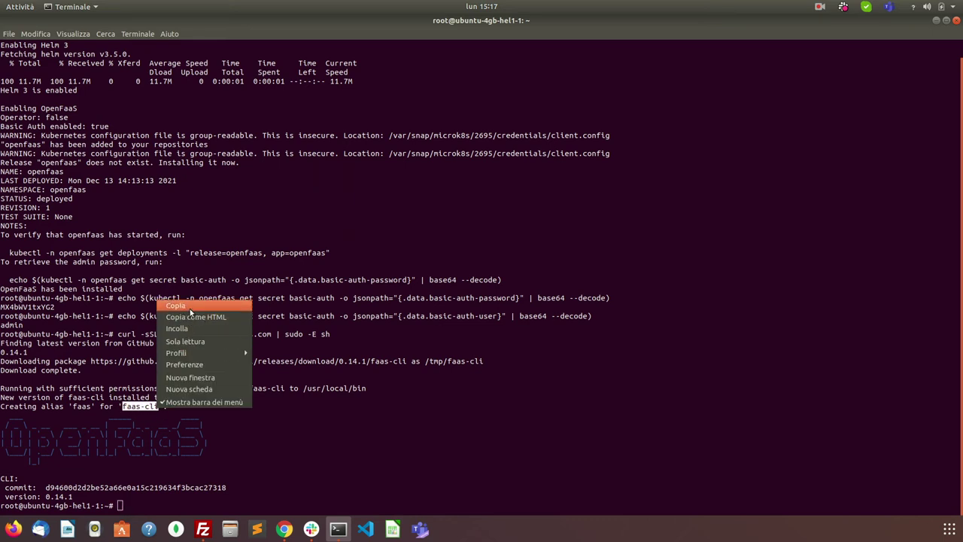
pyautogui.click(191, 310)
pyautogui.write('clear')
pyautogui.press('Return')
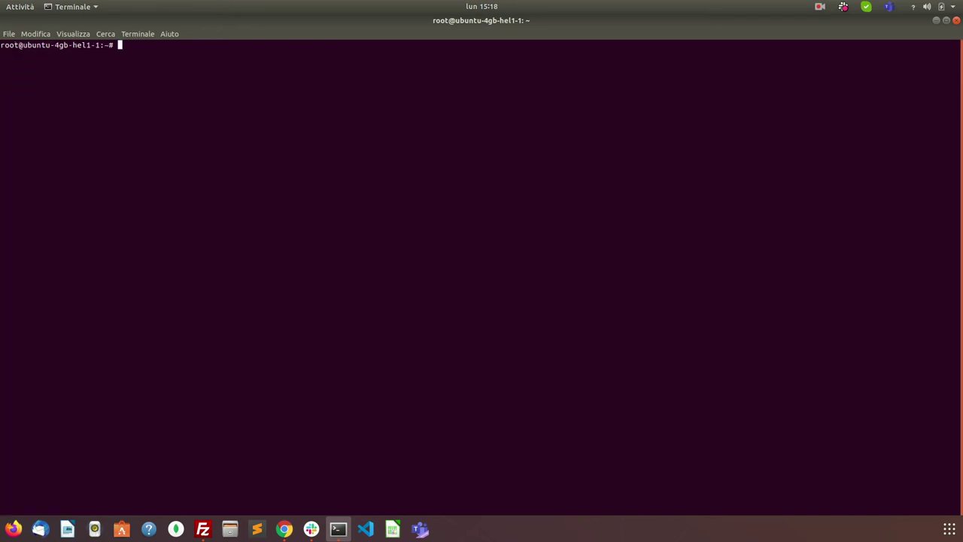
pyautogui.hotkey('ctrl', 'shift', 'v')
pyautogui.press('Return')
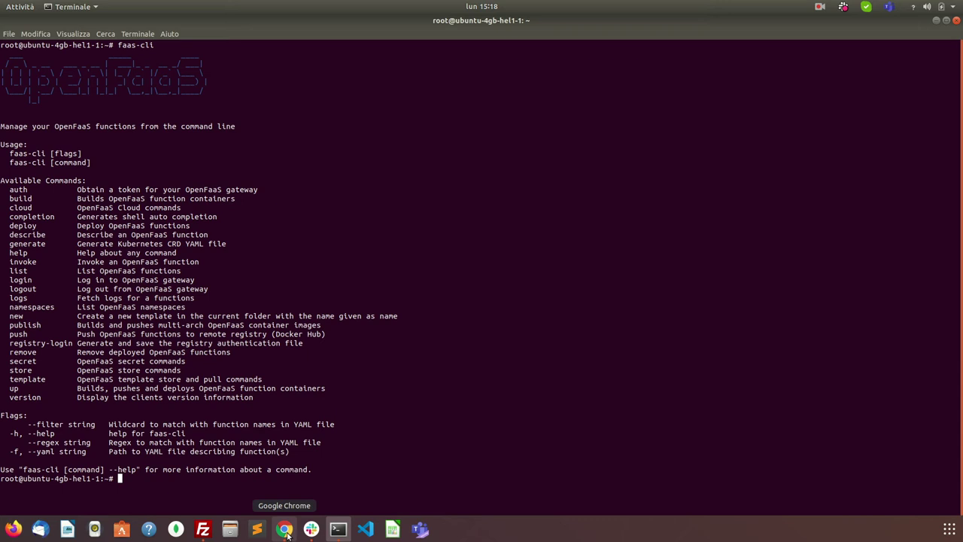
# Step: Open the 'CLI with Node.js' tutorial in the OpenFaaS Docs and scroll to creating a function
pyautogui.click(285, 529)
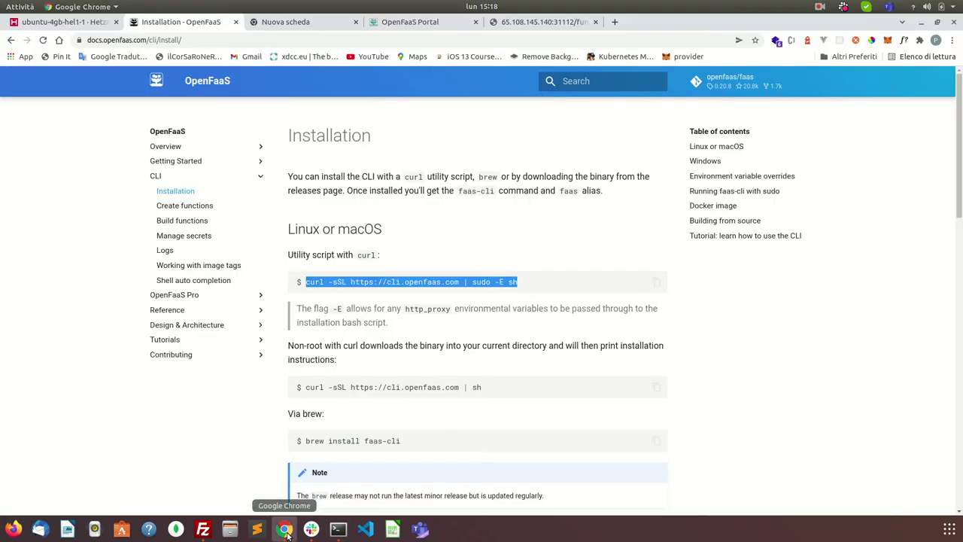
pyautogui.click(175, 342)
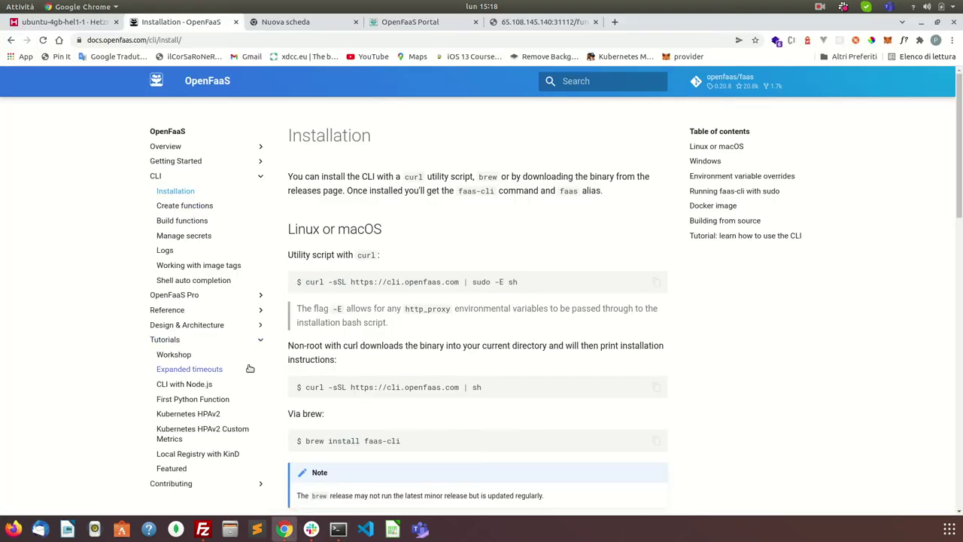
pyautogui.scroll(-3, 225, 361)
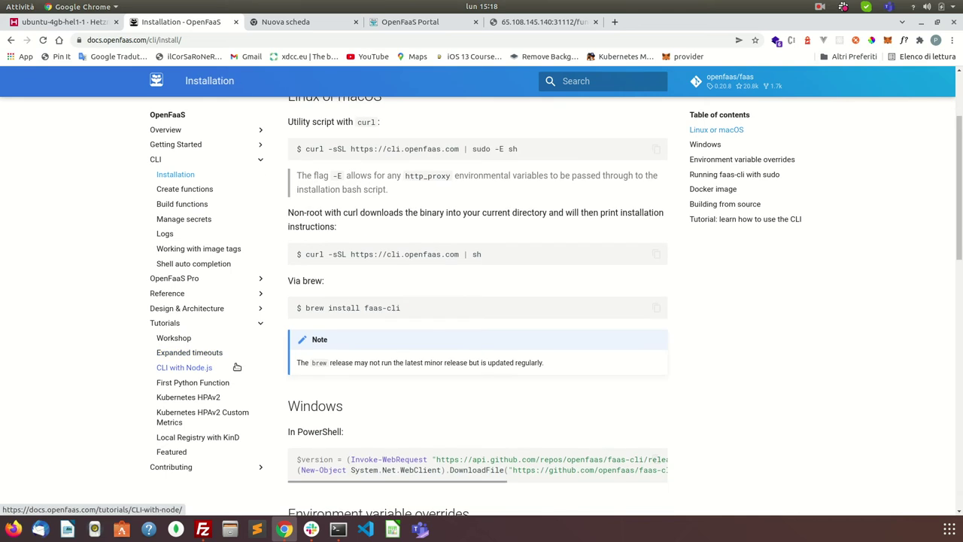
pyautogui.click(193, 368)
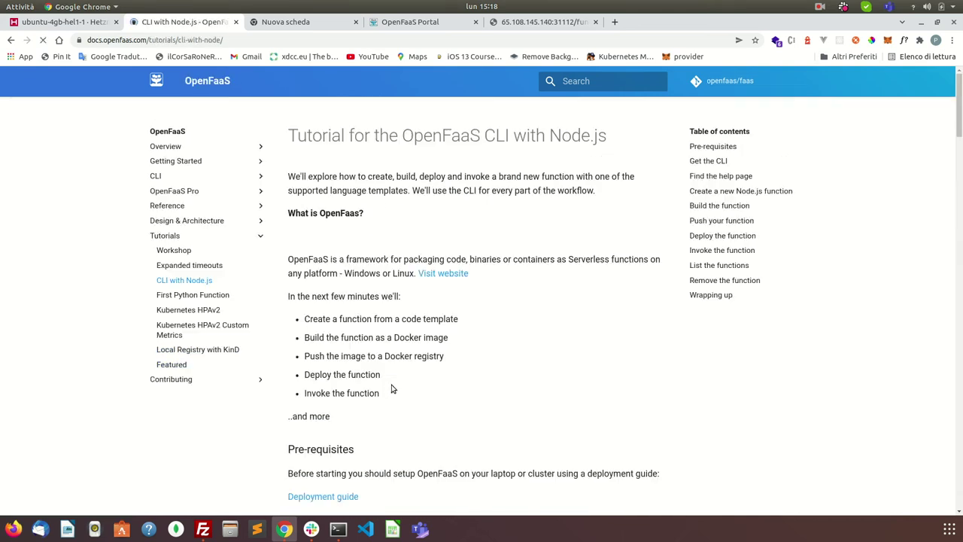
pyautogui.scroll(-10, 469, 297)
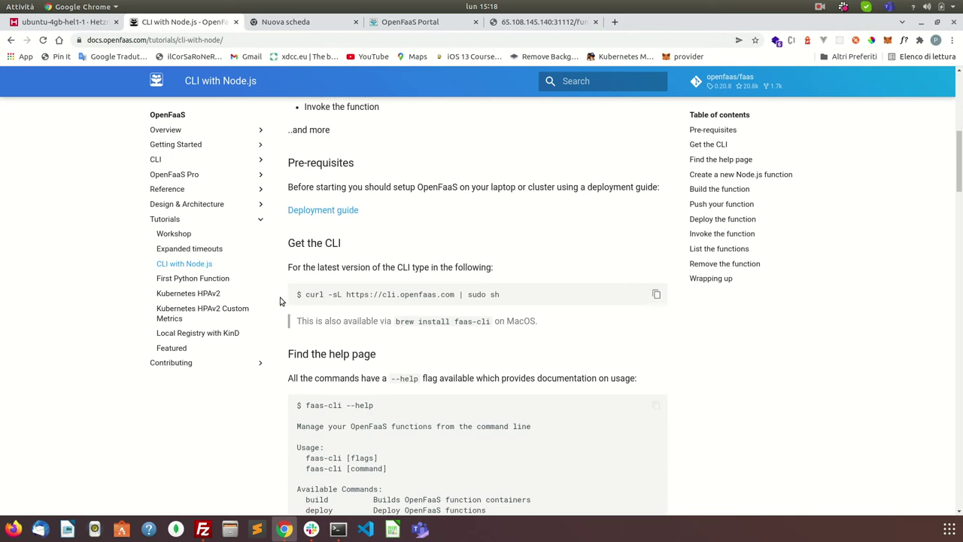
pyautogui.scroll(-5, 421, 301)
pyautogui.scroll(-3, 413, 299)
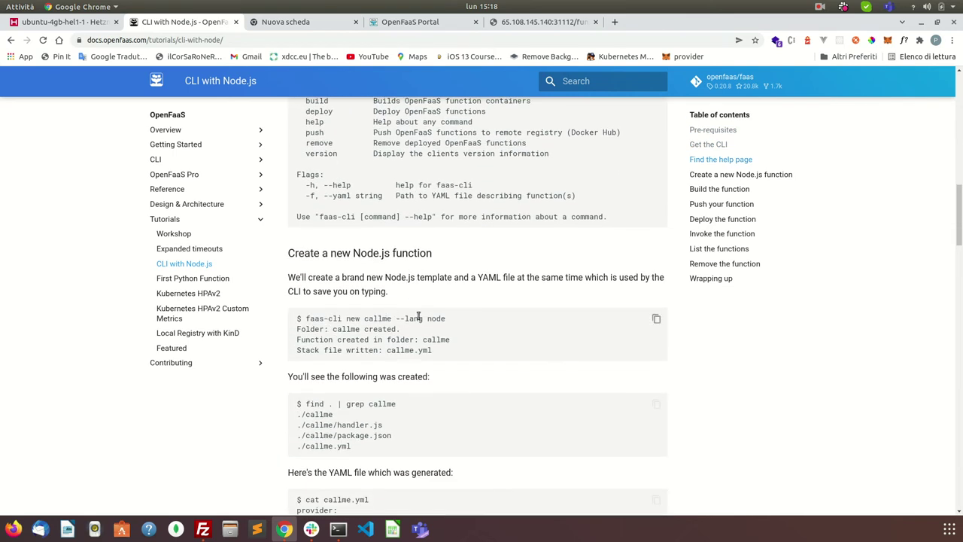
# Step: Copy the 'faas-cli new callme' command and start typing 'mkdir demo' in the terminal
pyautogui.moveTo(446, 319); pyautogui.dragTo(305, 318)
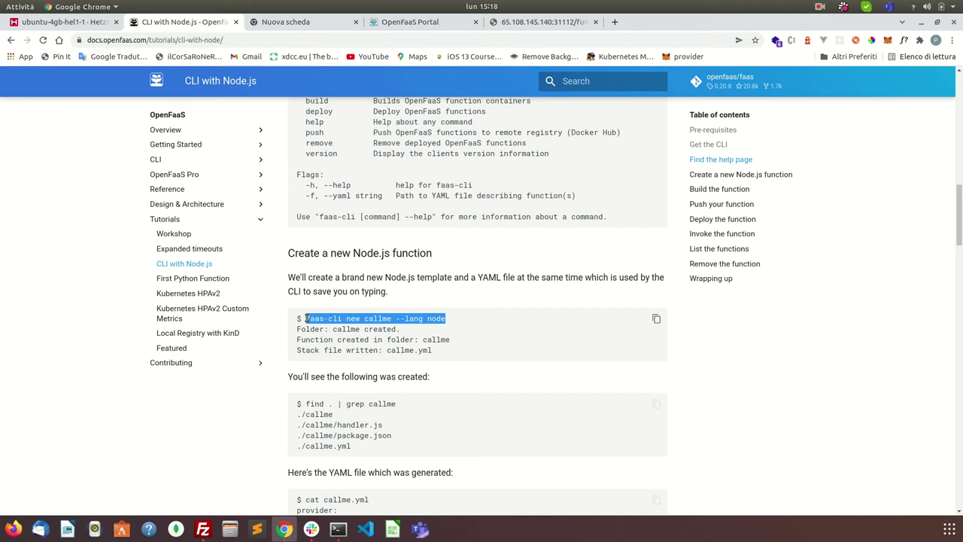
pyautogui.rightClick(331, 318)
pyautogui.click(365, 325)
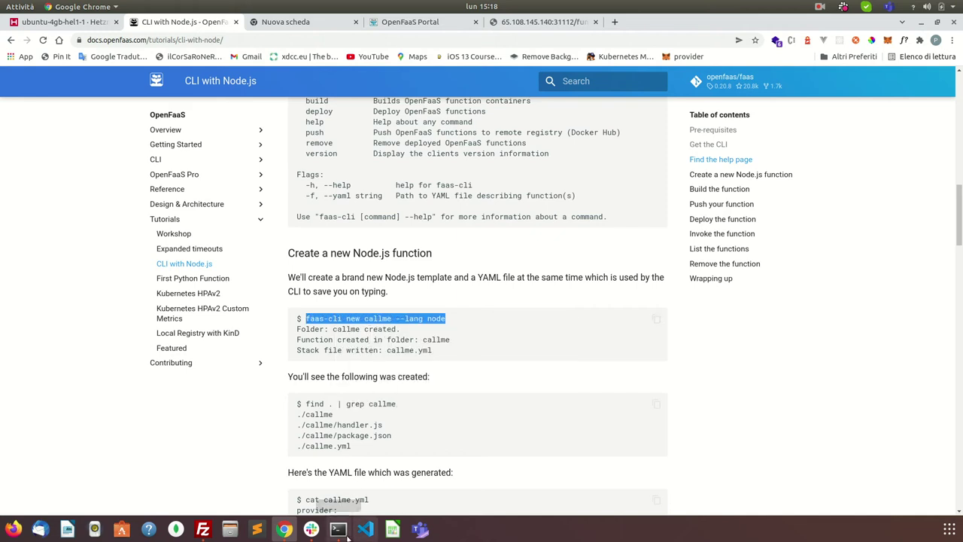
pyautogui.click(342, 531)
pyautogui.write('mkdi')
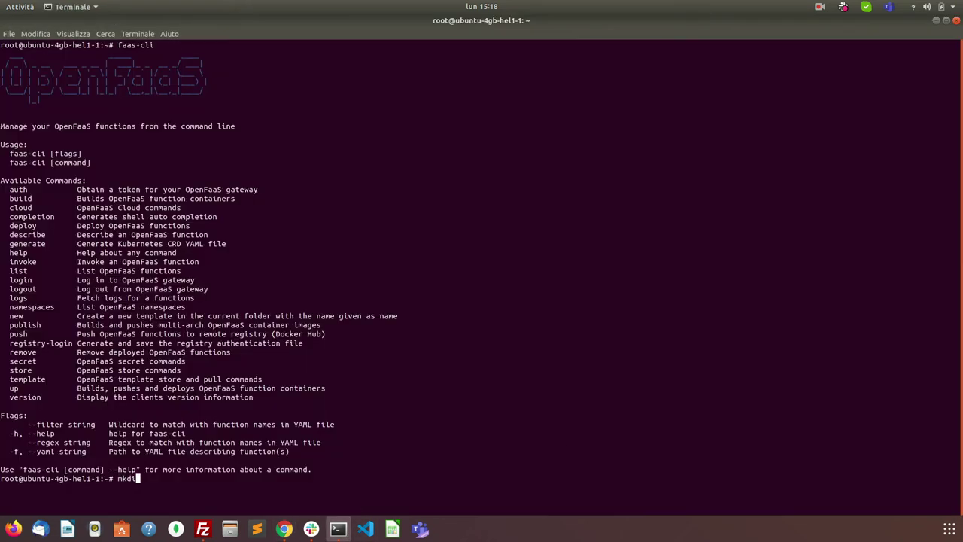
pyautogui.write('r demo')
# Step: Create the demo folder and change into it
pyautogui.press('Return')
pyautogui.write('cd de')
pyautogui.press('Tab')
pyautogui.press('Return')
# Step: Scaffold the Node.js function demoapp in place of callme, then list demoapp, demoapp.yml and template
pyautogui.hotkey('ctrl', 'shift', 'v')
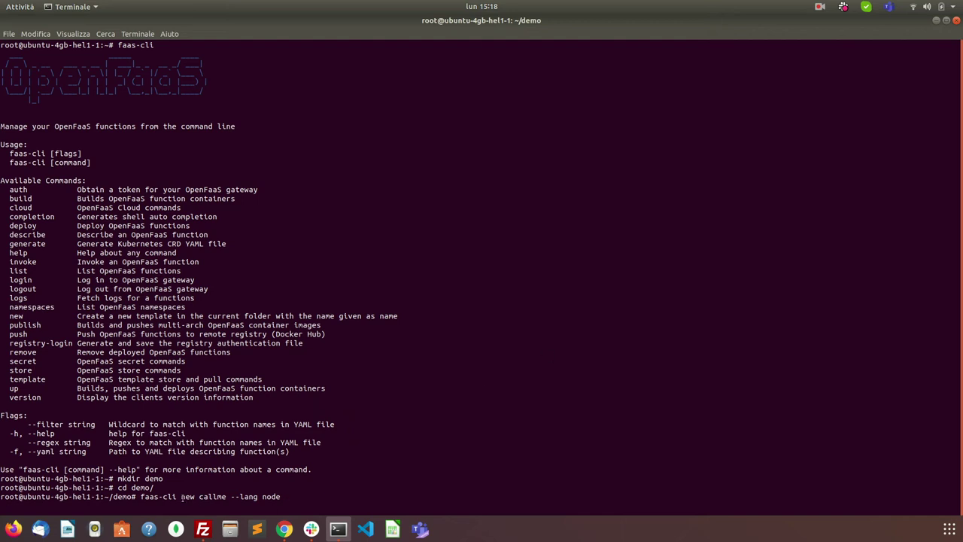
pyautogui.press('Left')
pyautogui.press('Left')
pyautogui.press('Left')
pyautogui.press('Left')
pyautogui.press('Left')
pyautogui.press('Left')
pyautogui.press('Left')
pyautogui.press('Left')
pyautogui.press('Left')
pyautogui.press('Left')
pyautogui.press('Left')
pyautogui.press('Left')
pyautogui.press('BackSpace')
pyautogui.press('BackSpace')
pyautogui.press('BackSpace')
pyautogui.press('BackSpace')
pyautogui.press('BackSpace')
pyautogui.press('BackSpace')
pyautogui.write('demoapp')
pyautogui.press('Right')
pyautogui.press('Right')
pyautogui.press('Right')
pyautogui.press('Right')
pyautogui.press('Right')
pyautogui.press('Right')
pyautogui.press('Right')
pyautogui.press('Right')
pyautogui.press('Right')
pyautogui.press('Right')
pyautogui.press('Right')
pyautogui.press('Right')
pyautogui.press('Return')
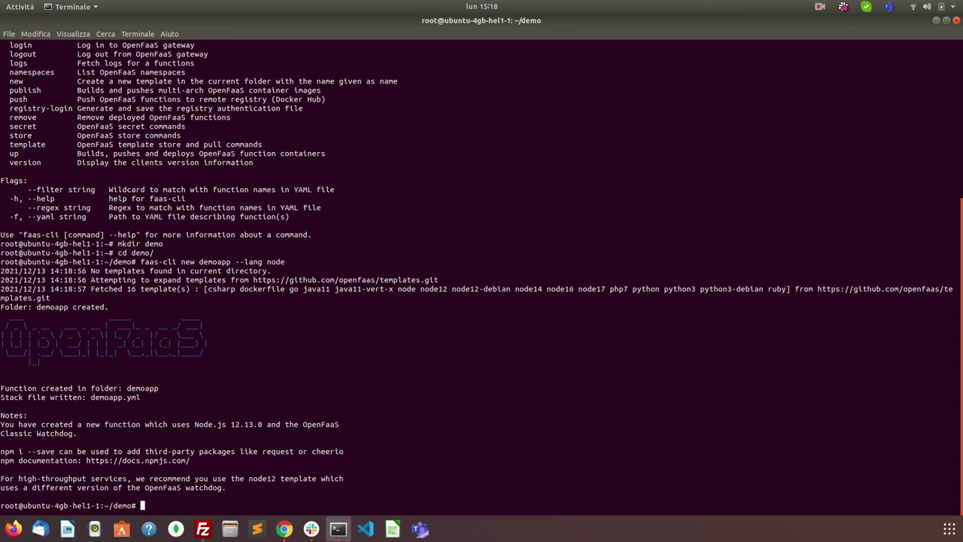
pyautogui.write('ls')
pyautogui.press('Return')
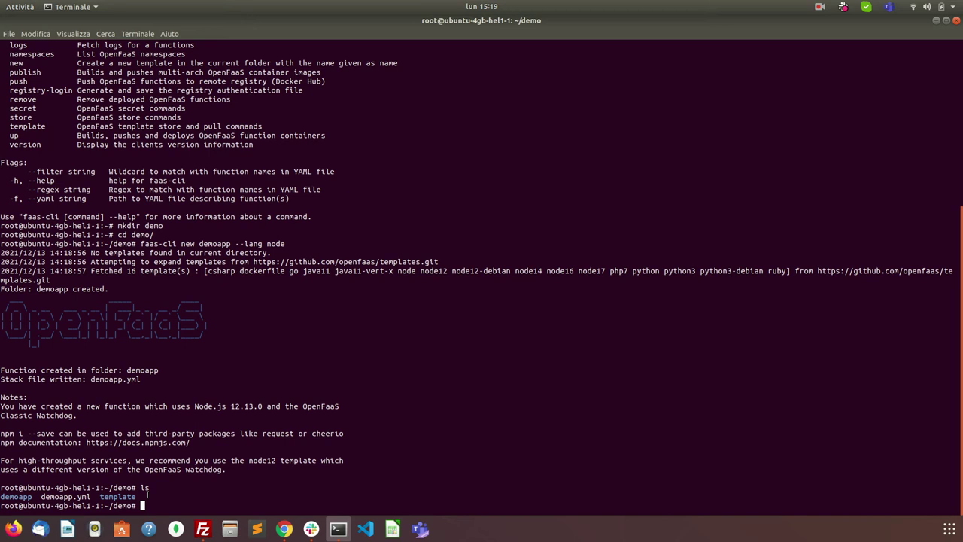
# Step: List the template folder and the demo folder, then print demoapp.yml
pyautogui.write('ls templ')
pyautogui.press('Tab')
pyautogui.press('Return')
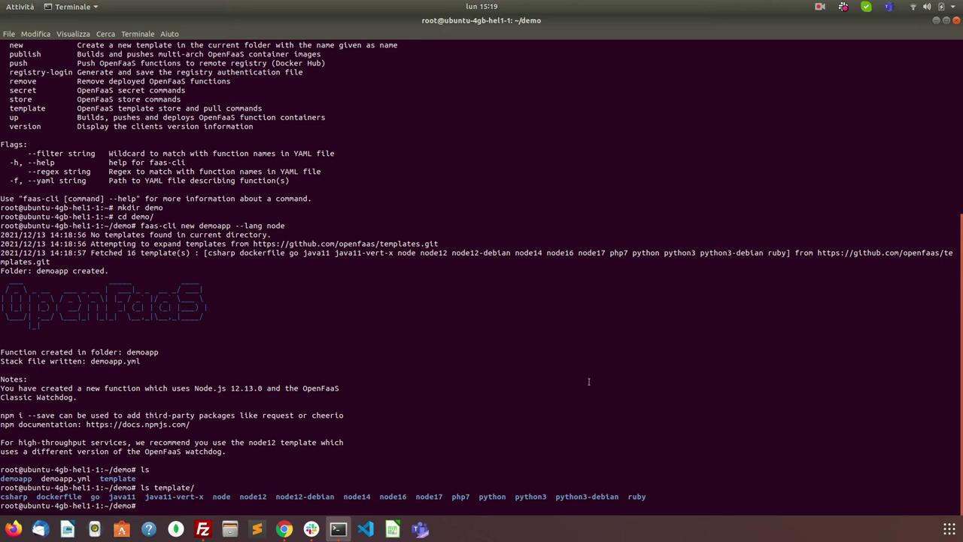
pyautogui.write('ls')
pyautogui.press('Return')
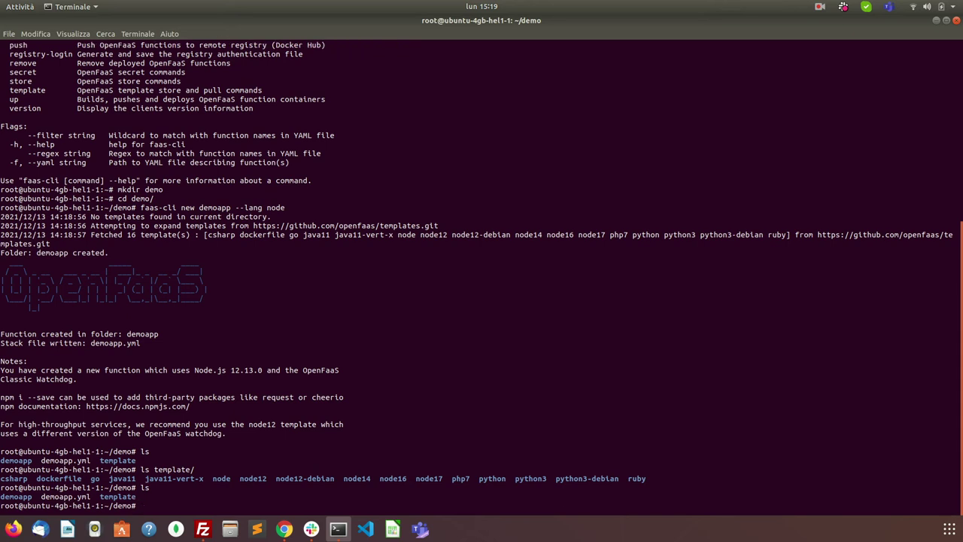
pyautogui.write('cat demoapp.yml')
pyautogui.press('Return')
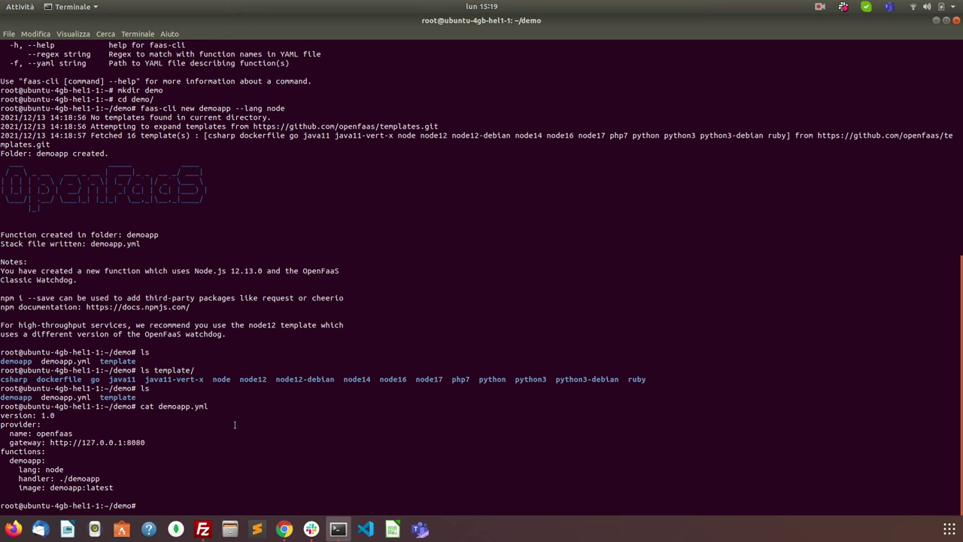
# Step: Highlight openfaas, the handler setting and demoapp in the image name of the YAML output
pyautogui.doubleClick(47, 434)
pyautogui.doubleClick(26, 478)
pyautogui.doubleClick(61, 488)
pyautogui.write('vim')
# Step: Open demoapp.yml in vim and move the cursor to the start of the image name
pyautogui.write('demoapp')
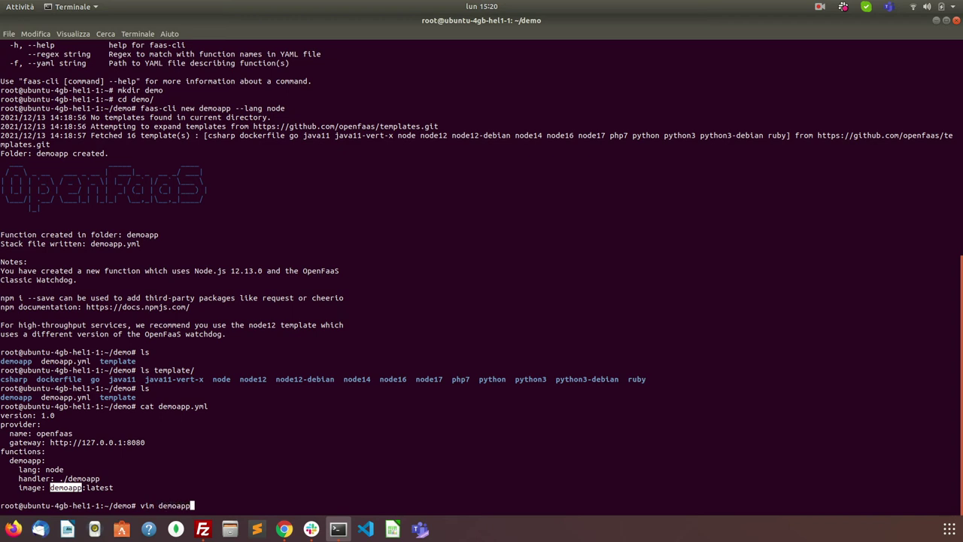
pyautogui.write('.yml')
pyautogui.press('Return')
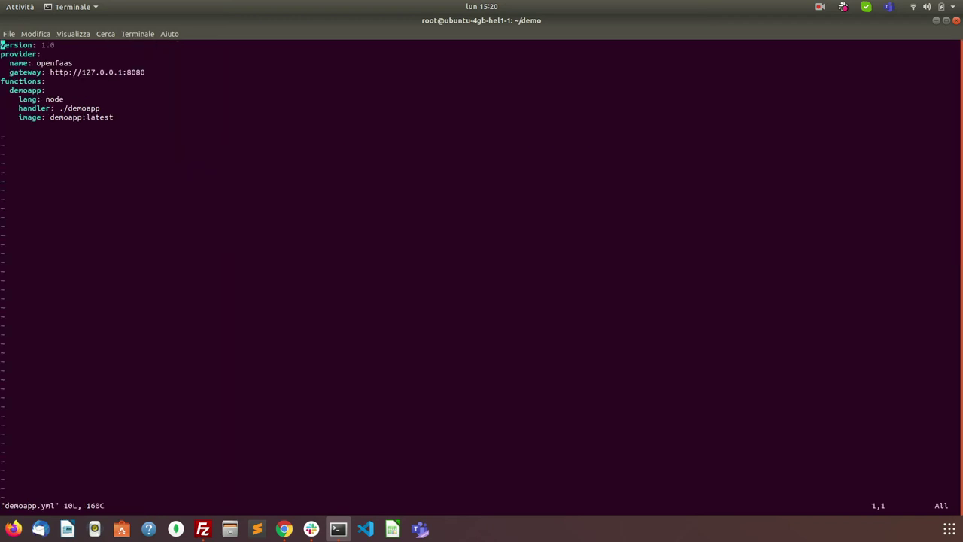
pyautogui.press('Down')
pyautogui.press('Down')
pyautogui.press('Down')
pyautogui.press('Down')
pyautogui.press('Down')
pyautogui.press('Down')
pyautogui.press('w')
pyautogui.press('w')
pyautogui.press('Right')
pyautogui.press('Right')
pyautogui.press('Right')
pyautogui.press('Right')
pyautogui.press('Left')
pyautogui.press('Left')
pyautogui.press('Left')
pyautogui.press('Right')
# Step: Insert the Docker Hub username and a slash before demoapp:latest, then save with :wq
pyautogui.press('p')
pyautogui.press('BackSpace')
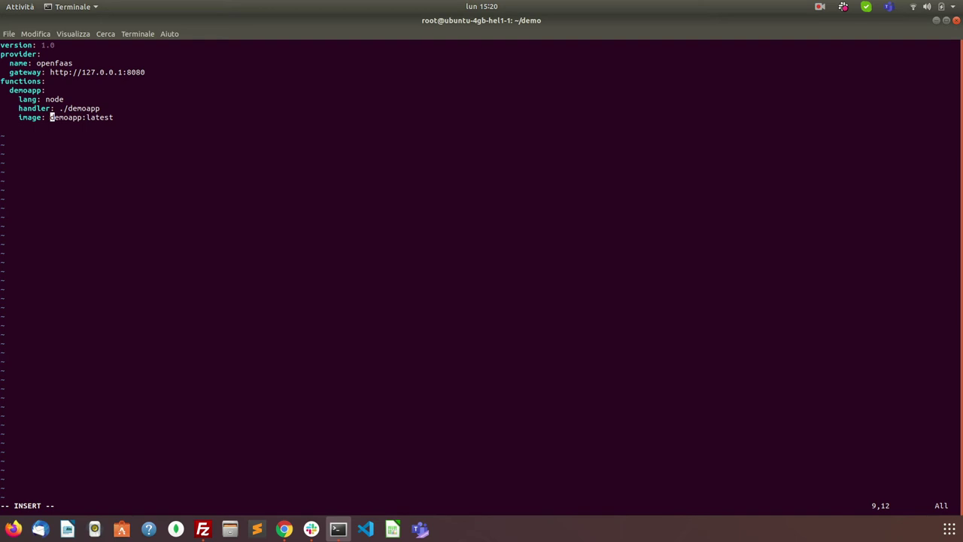
pyautogui.write('pieran')
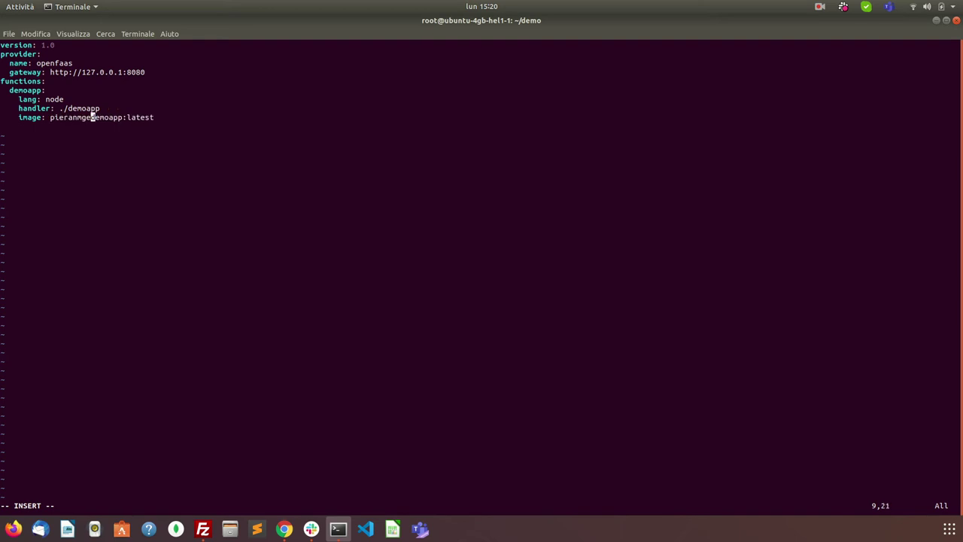
pyautogui.write('gelo1982/')
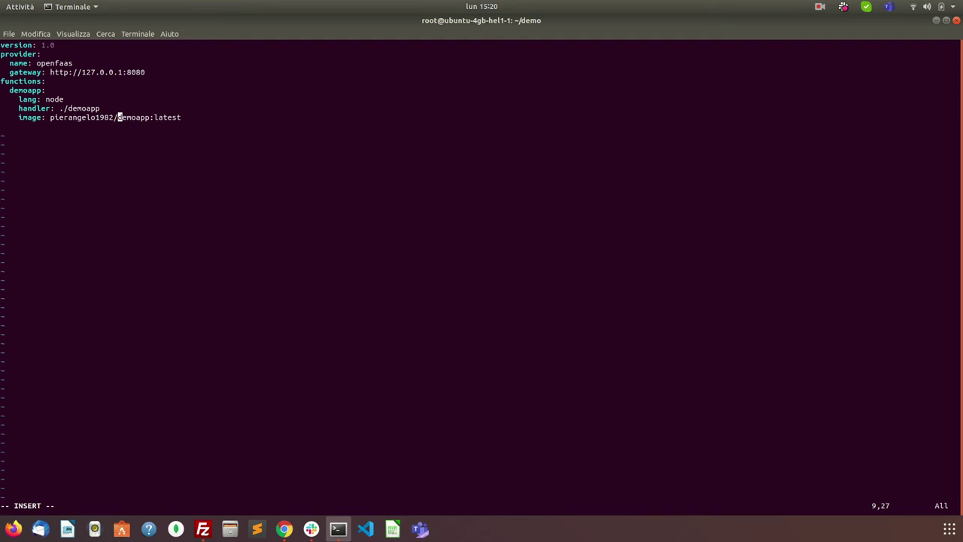
pyautogui.press('Escape')
pyautogui.write(':wq')
pyautogui.press('Return')
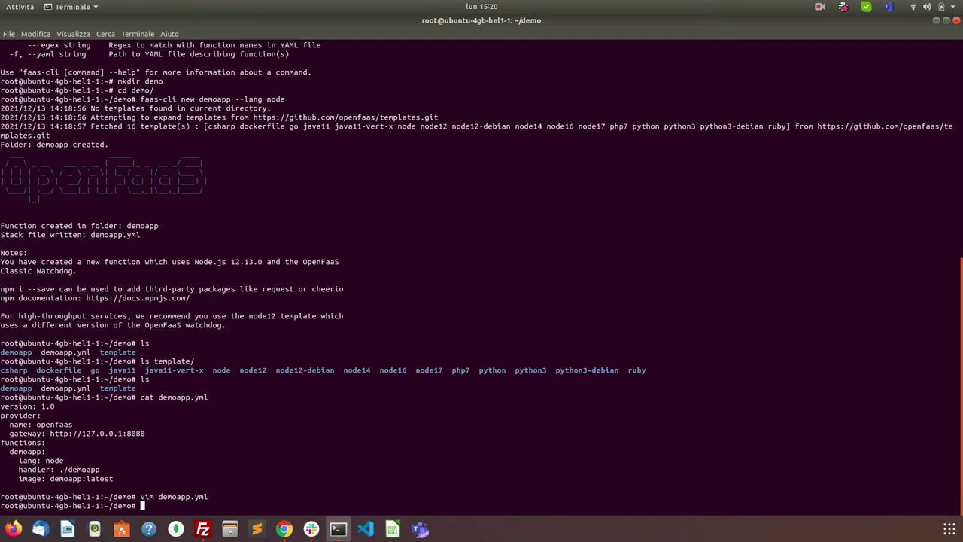
# Step: List the files inside the demoapp folder with cat demoapp/ and Tab completion
pyautogui.write('v')
pyautogui.press('BackSpace')
pyautogui.write('cat demoapp/')
pyautogui.press('Tab')
pyautogui.press('Tab')
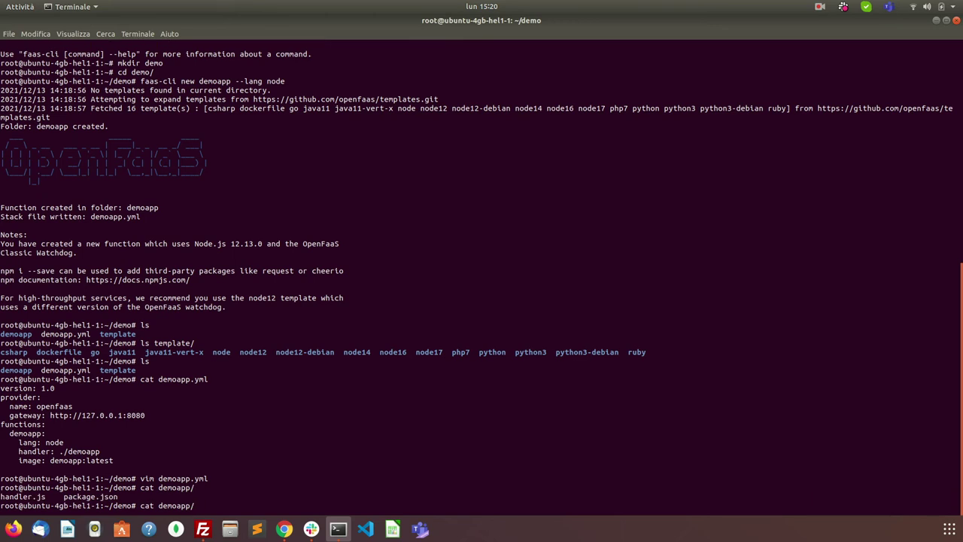
# Step: Print demoapp/handler.js, which returns status "done", and highlight its exported function code
pyautogui.write('han')
pyautogui.press('Tab')
pyautogui.press('Return')
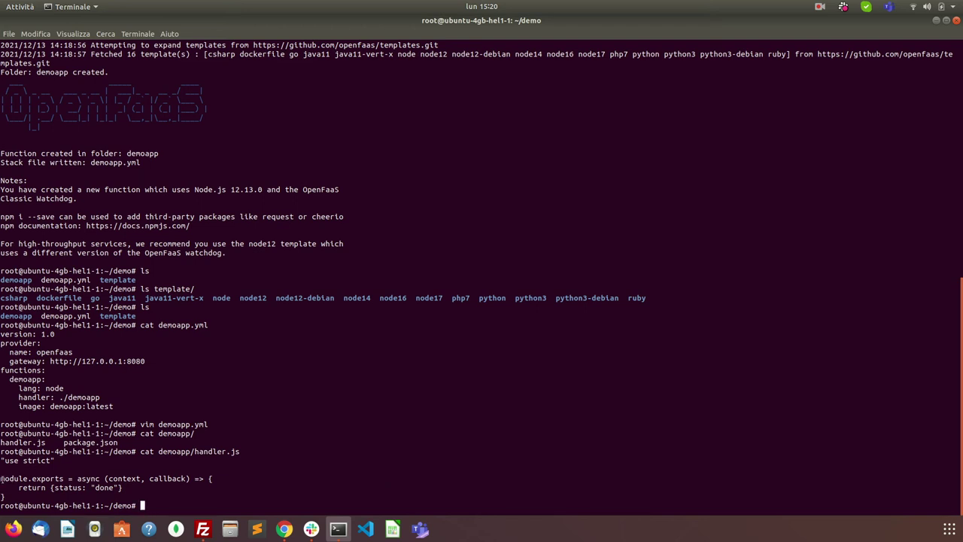
pyautogui.moveTo(2, 479); pyautogui.dragTo(150, 489)
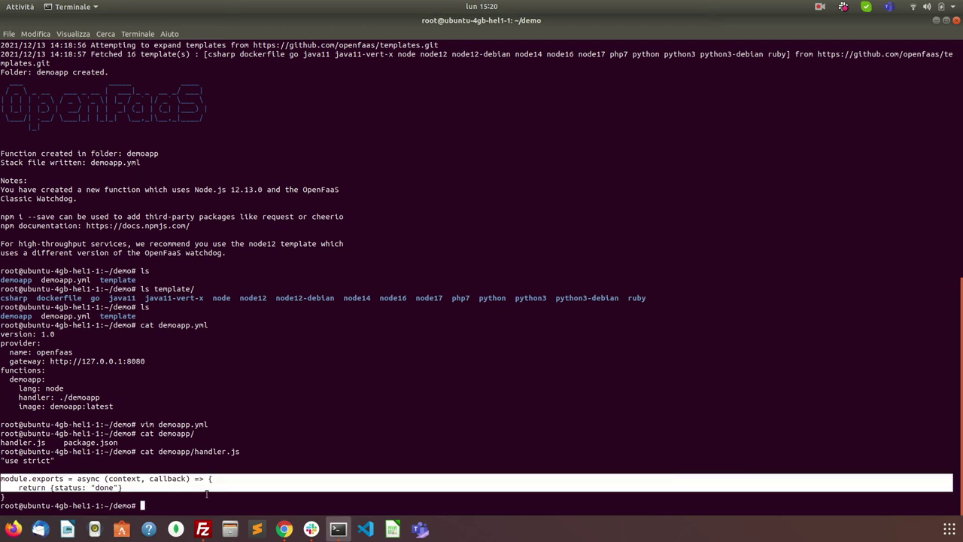
pyautogui.write('vim')
# Step: Open demoapp/handler.js in vim
pyautogui.write('demo')
pyautogui.press('Tab')
pyautogui.press('Tab')
pyautogui.write('/')
pyautogui.press('Tab')
pyautogui.press('Tab')
pyautogui.write('h')
pyautogui.press('Tab')
pyautogui.press('Return')
# Step: Replace the status "done" with "hello world!", save handler.js, and print demoapp/package.json
pyautogui.press('Down')
pyautogui.press('Down')
pyautogui.press('Down')
pyautogui.press('Right')
pyautogui.press('Right')
pyautogui.press('Right')
pyautogui.press('Right')
pyautogui.press('Right')
pyautogui.press('Right')
pyautogui.press('Right')
pyautogui.press('Right')
pyautogui.press('Right')
pyautogui.press('Right')
pyautogui.press('Right')
pyautogui.press('Right')
pyautogui.press('Right')
pyautogui.press('Right')
pyautogui.press('Right')
pyautogui.press('Right')
pyautogui.press('Right')
pyautogui.press('Right')
pyautogui.press('Right')
pyautogui.press('Right')
pyautogui.press('Right')
pyautogui.press('Right')
pyautogui.press('Right')
pyautogui.press('Right')
pyautogui.press('Right')
pyautogui.press('i')
pyautogui.press('BackSpace')
pyautogui.press('BackSpace')
pyautogui.press('BackSpace')
pyautogui.press('BackSpace')
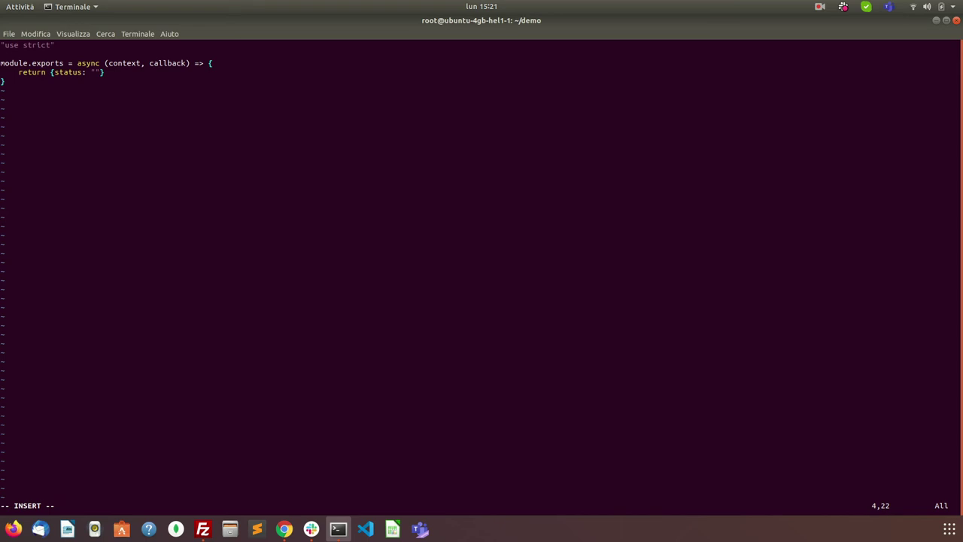
pyautogui.write('hello world')
pyautogui.write('"')
pyautogui.press('Escape')
pyautogui.press('^')
pyautogui.write(':wq')
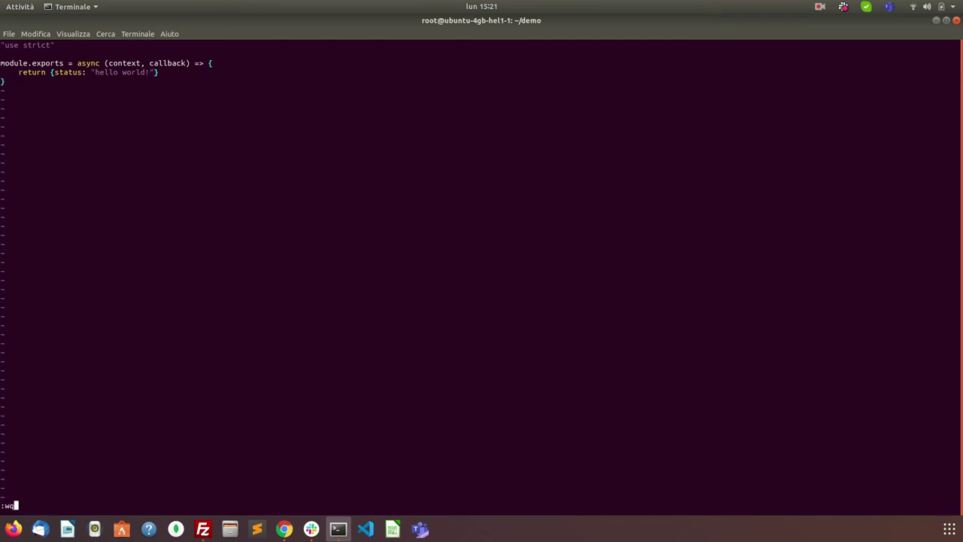
pyautogui.press('Return')
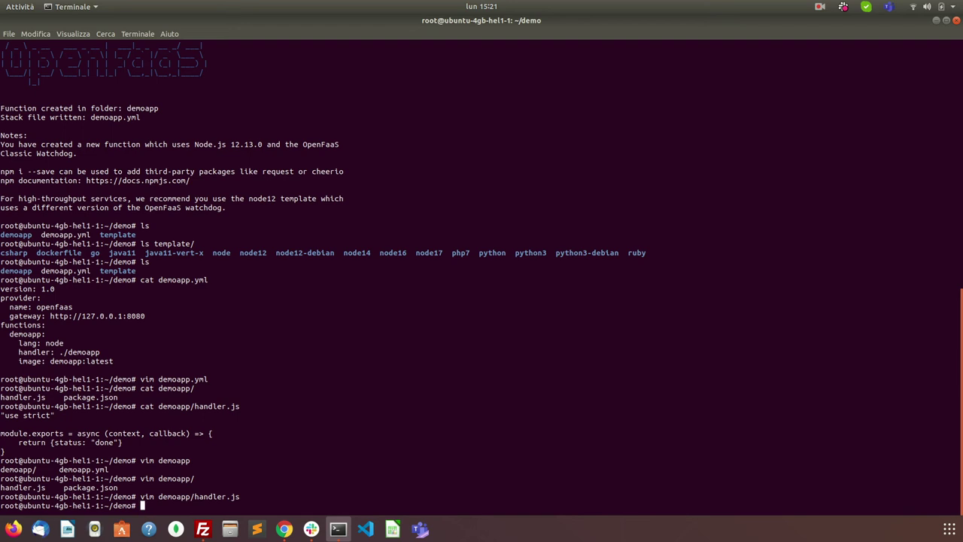
pyautogui.write('cat demoapp/package.json')
pyautogui.press('Return')
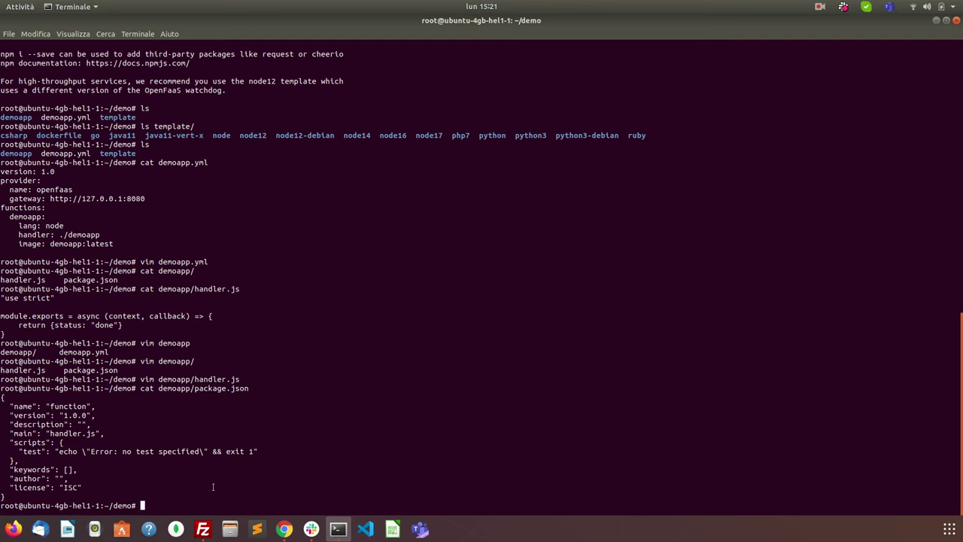
# Step: Scroll the Node.js tutorial to Build the function and copy the full faas-cli build command
pyautogui.click(284, 528)
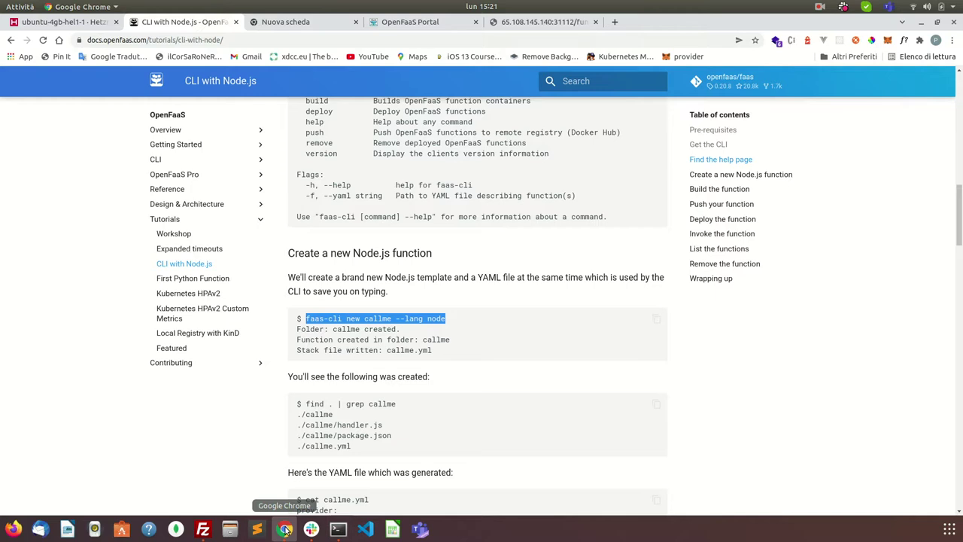
pyautogui.scroll(-1, 402, 310)
pyautogui.scroll(-5, 403, 310)
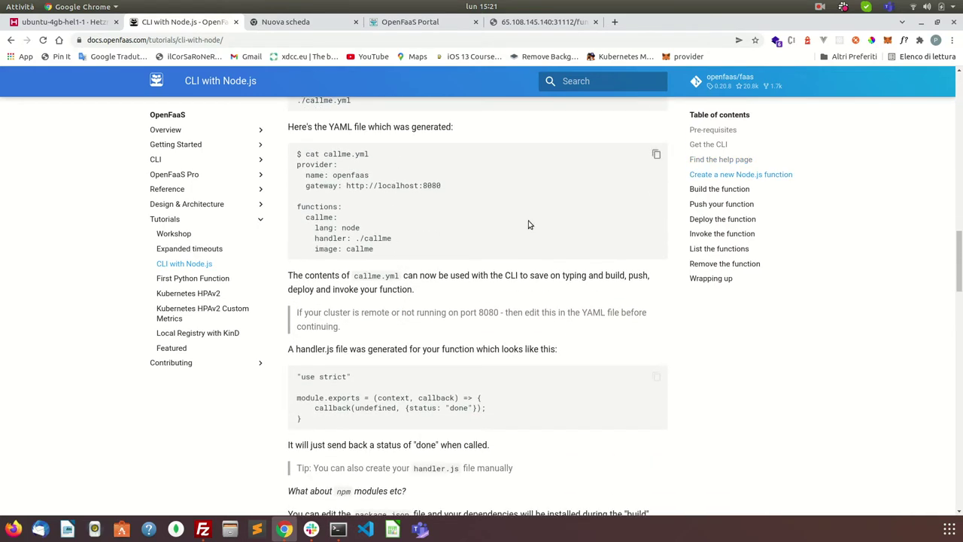
pyautogui.scroll(-1, 469, 222)
pyautogui.scroll(-2, 451, 226)
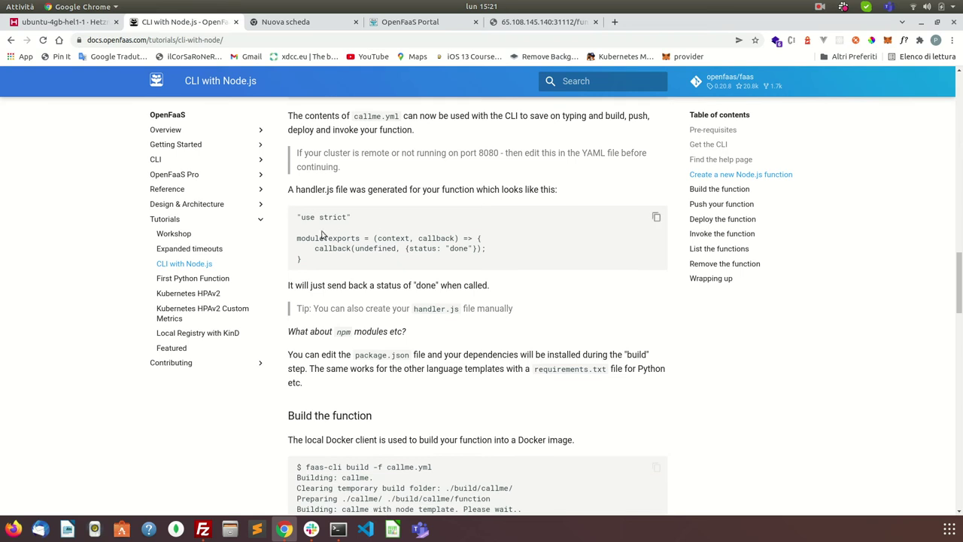
pyautogui.scroll(-3, 374, 215)
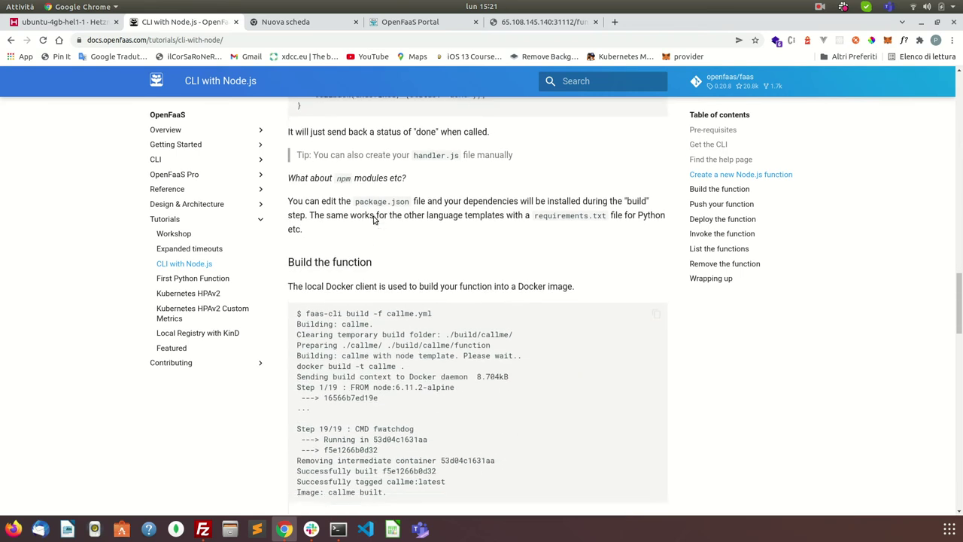
pyautogui.scroll(1, 413, 225)
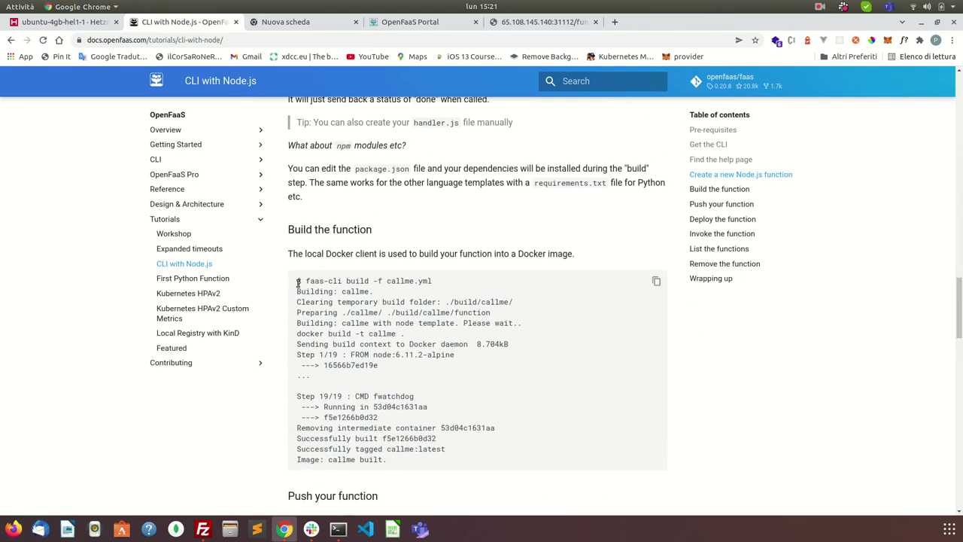
pyautogui.moveTo(304, 281); pyautogui.dragTo(456, 278)
pyautogui.tripleClick(456, 278)
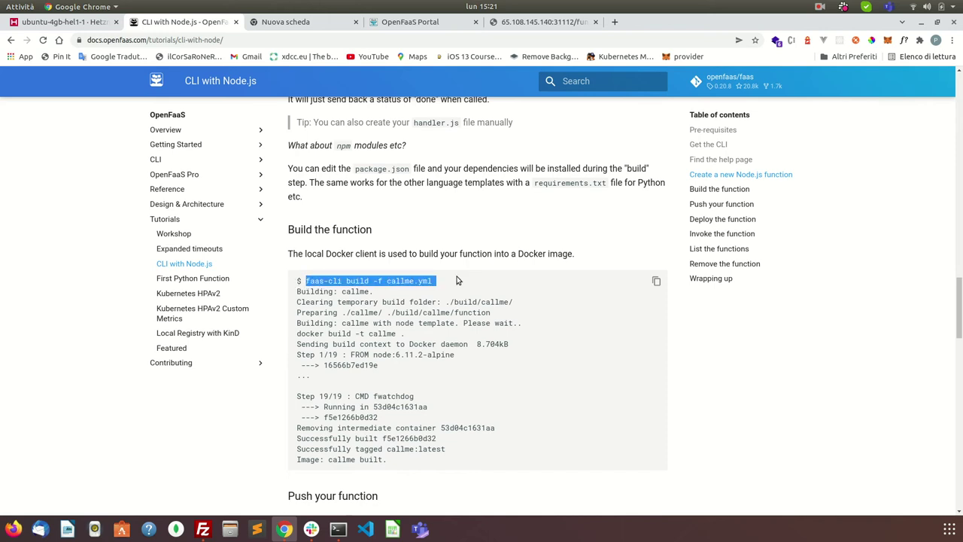
pyautogui.rightClick(443, 289)
pyautogui.click(444, 289)
# Step: Copy just 'faas-cli build -f' from the code block and return to the terminal
pyautogui.moveTo(387, 281); pyautogui.dragTo(306, 280)
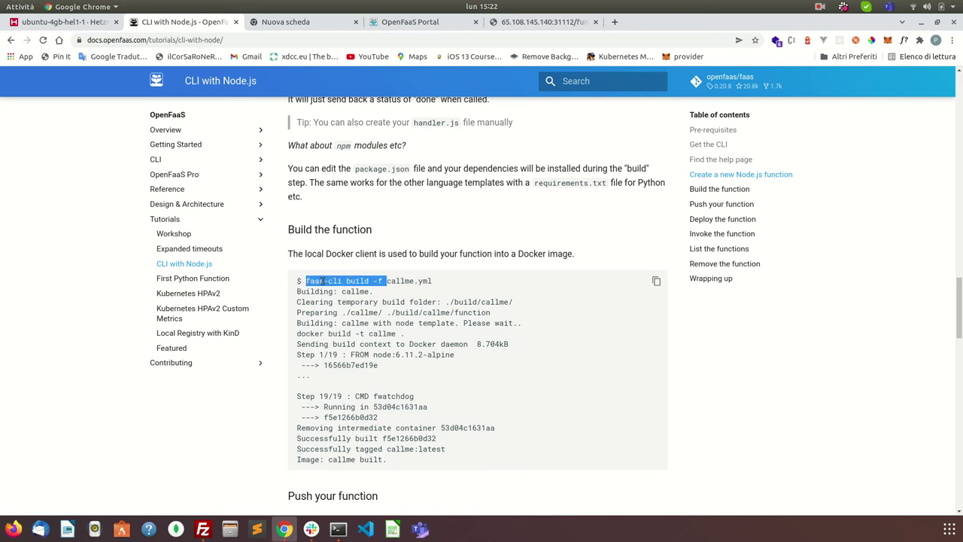
pyautogui.rightClick(322, 282)
pyautogui.click(357, 294)
pyautogui.click(337, 528)
# Step: Run faas-cli build -f demoapp.yml, building the demoapp:latest image in about 20 seconds
pyautogui.hotkey('ctrl', 'shift', 'v')
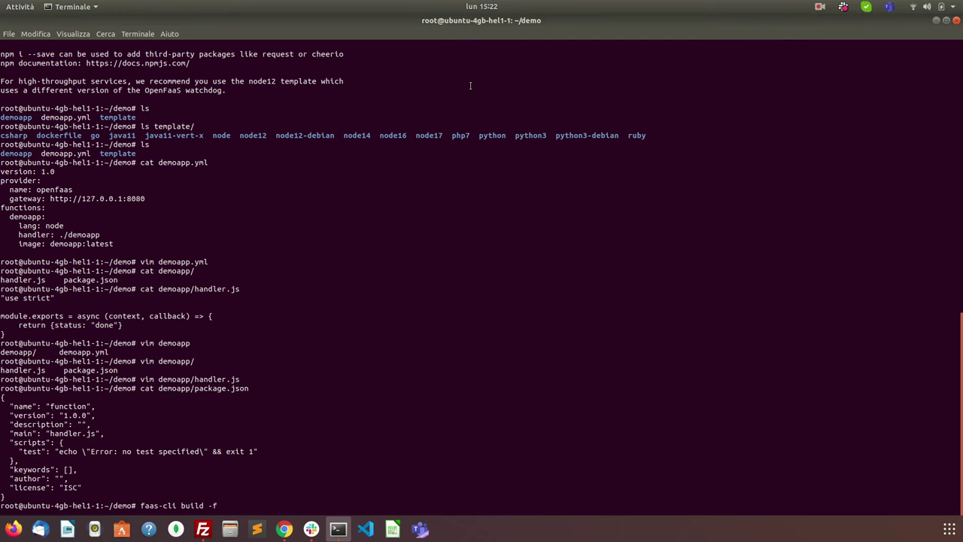
pyautogui.write('demoapp.yml')
pyautogui.press('Return')
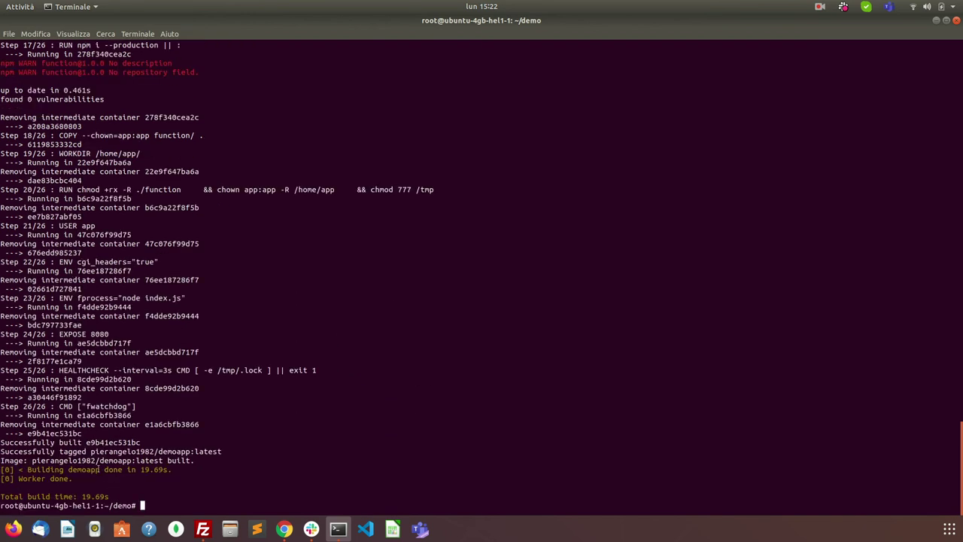
# Step: Copy 'faas-cli push -f' from the Push your function section and return to the terminal
pyautogui.click(284, 529)
pyautogui.scroll(-4, 344, 355)
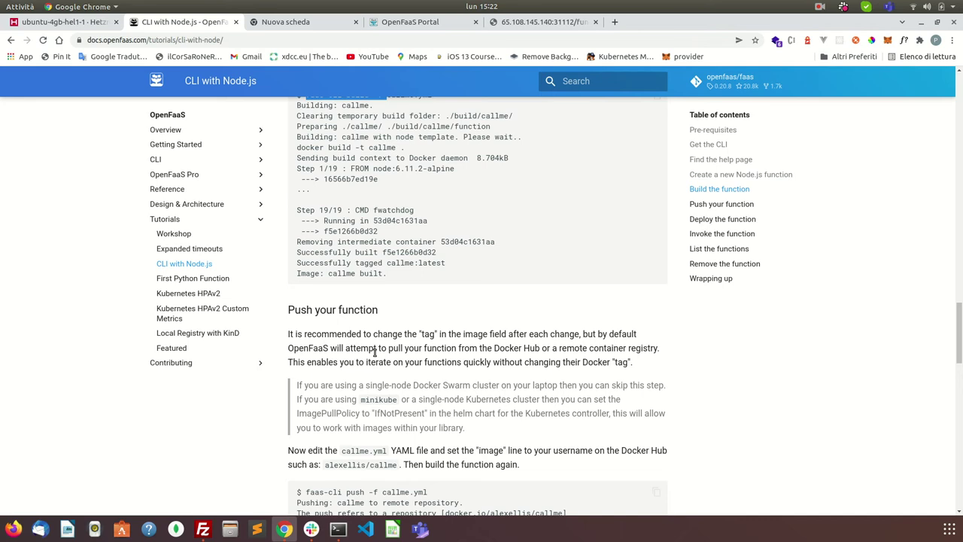
pyautogui.scroll(-2, 375, 351)
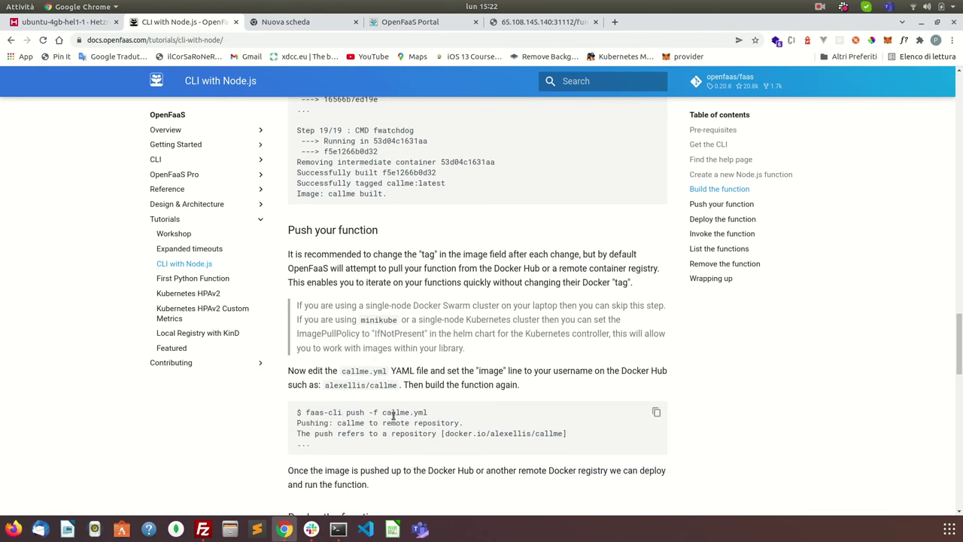
pyautogui.moveTo(303, 412); pyautogui.dragTo(378, 412)
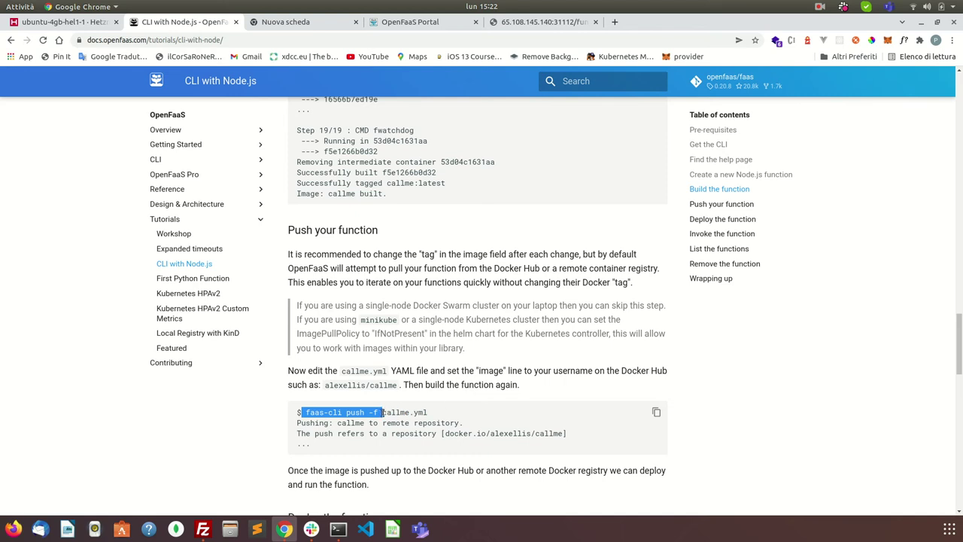
pyautogui.click(334, 412)
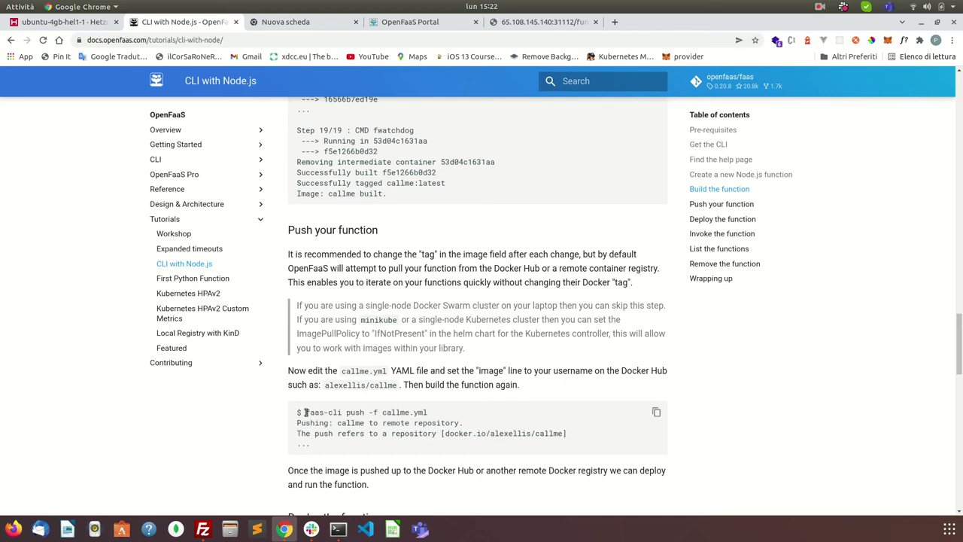
pyautogui.moveTo(305, 412); pyautogui.dragTo(383, 413)
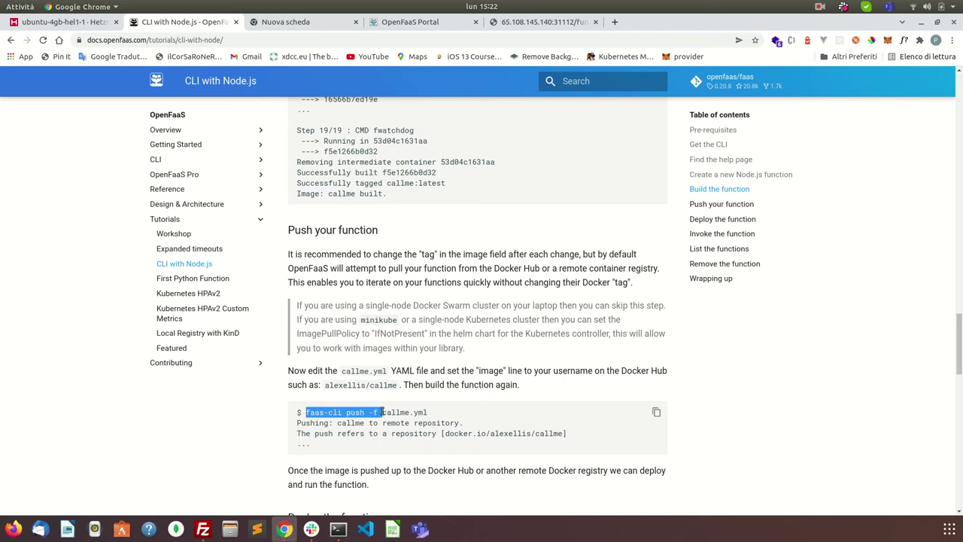
pyautogui.rightClick(379, 413)
pyautogui.click(402, 423)
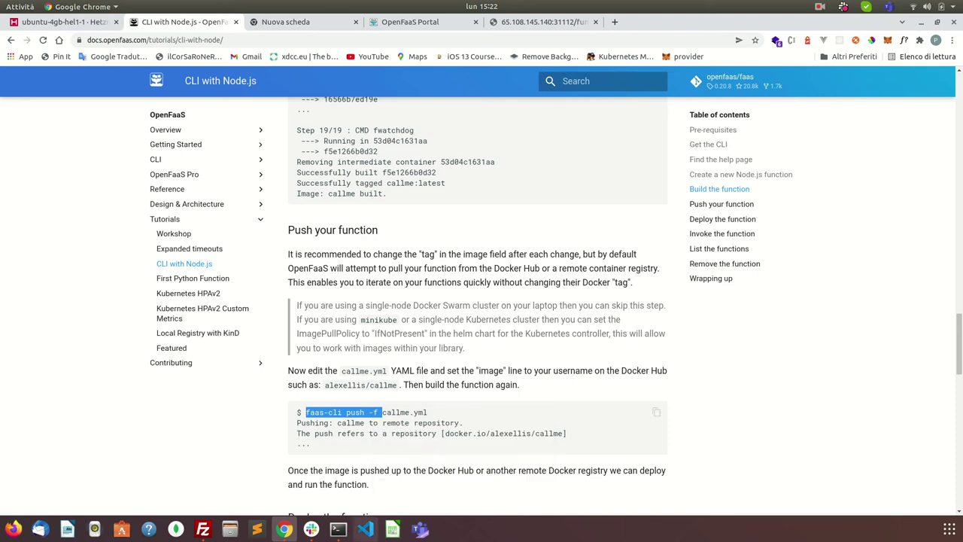
pyautogui.click(337, 529)
# Step: Run faas-cli push -f demoapp.yml, which is denied for lack of access
pyautogui.hotkey('ctrl', 'shift', 'v')
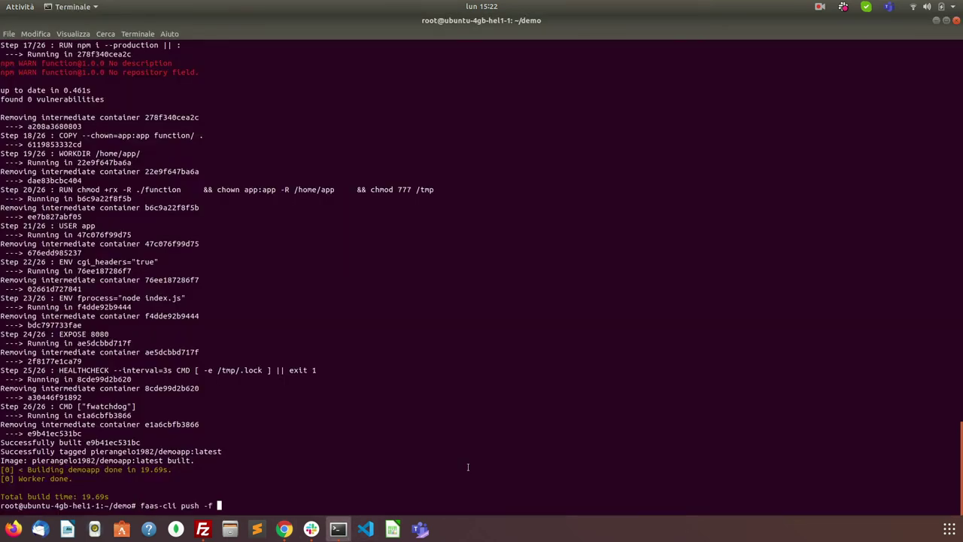
pyautogui.write('demoapp.yml')
pyautogui.press('Return')
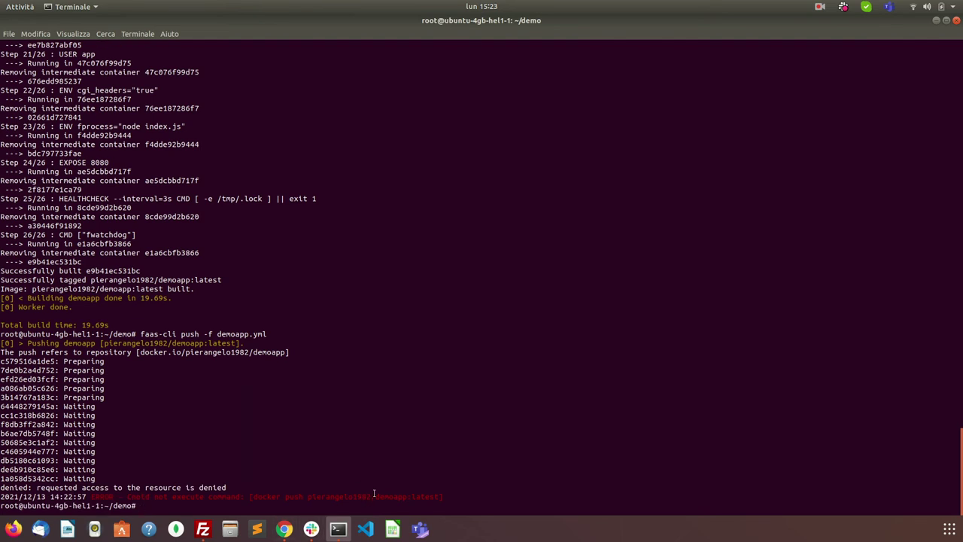
# Step: Log in to Docker Hub with docker login, entering the username and password
pyautogui.write('docker login')
pyautogui.press('Return')
pyautogui.write('pier')
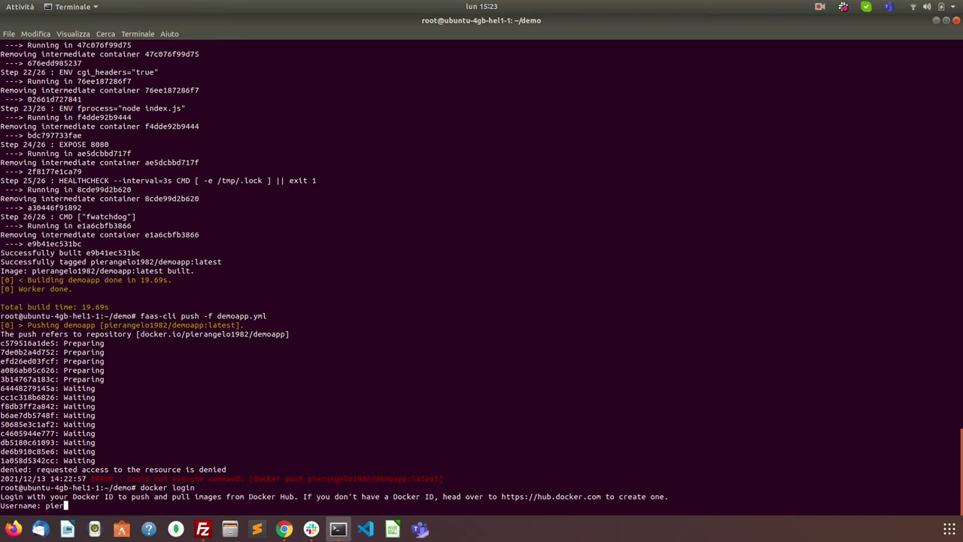
pyautogui.write('angelo1982')
pyautogui.press('Return')
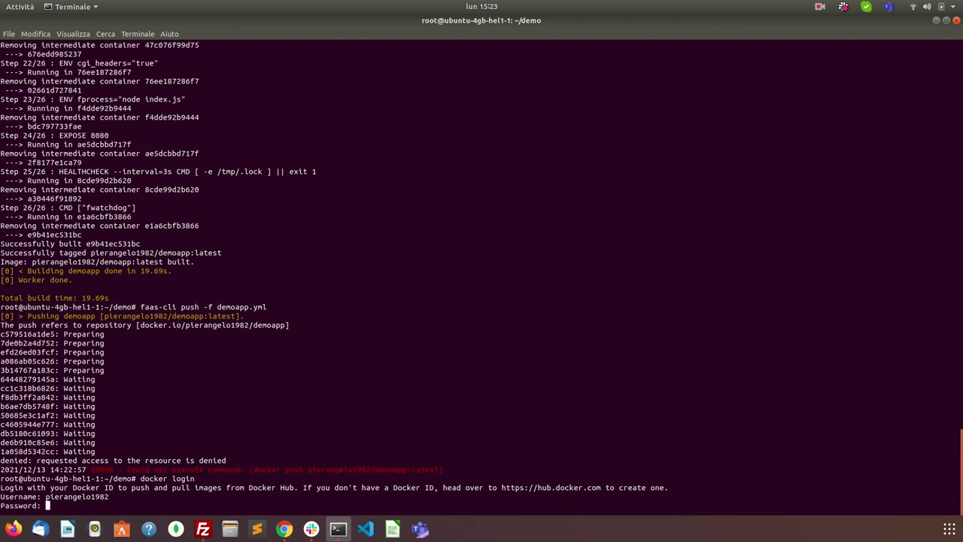
pyautogui.press('Return')
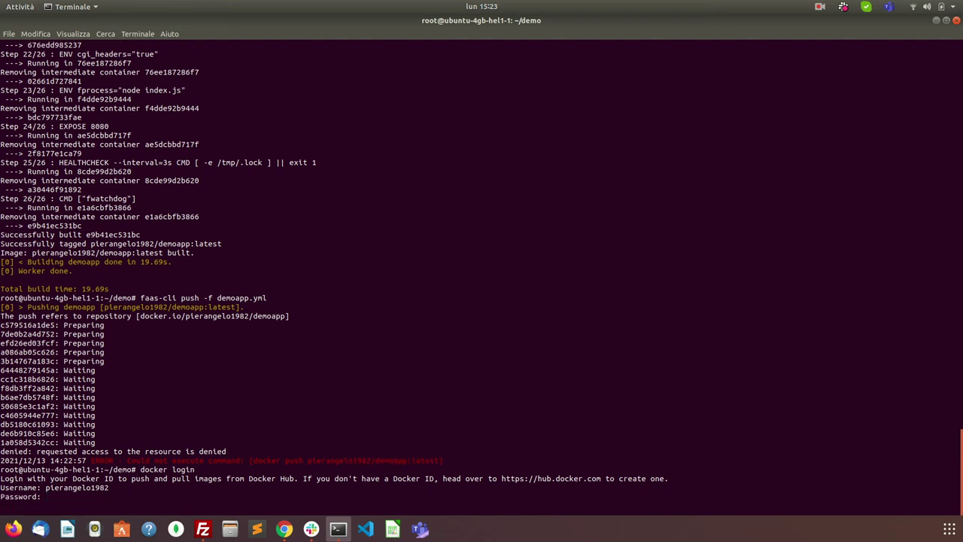
pyautogui.click(283, 529)
# Step: Open hub.docker.com in a new tab via a dockerhub search, then recall the push command
pyautogui.click(616, 23)
pyautogui.write('dockerhub')
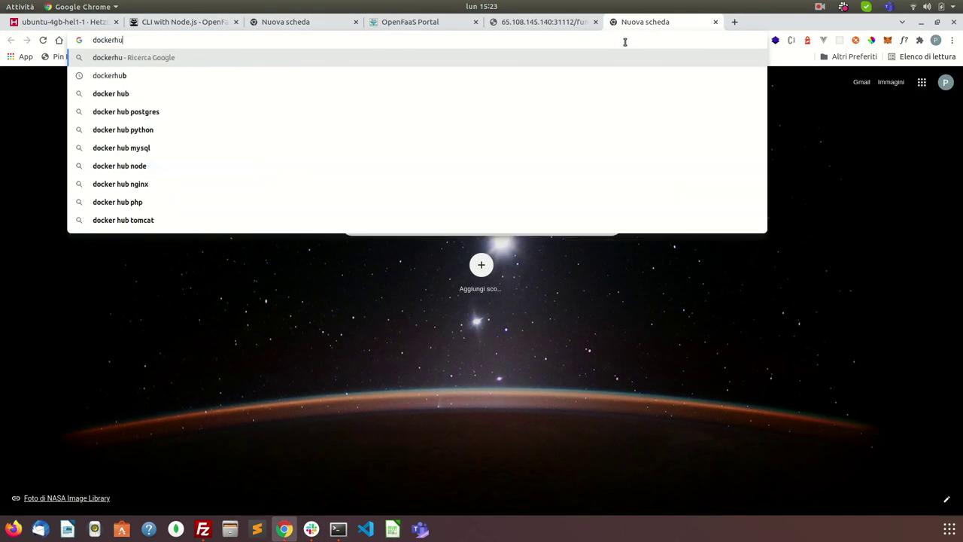
pyautogui.press('Return')
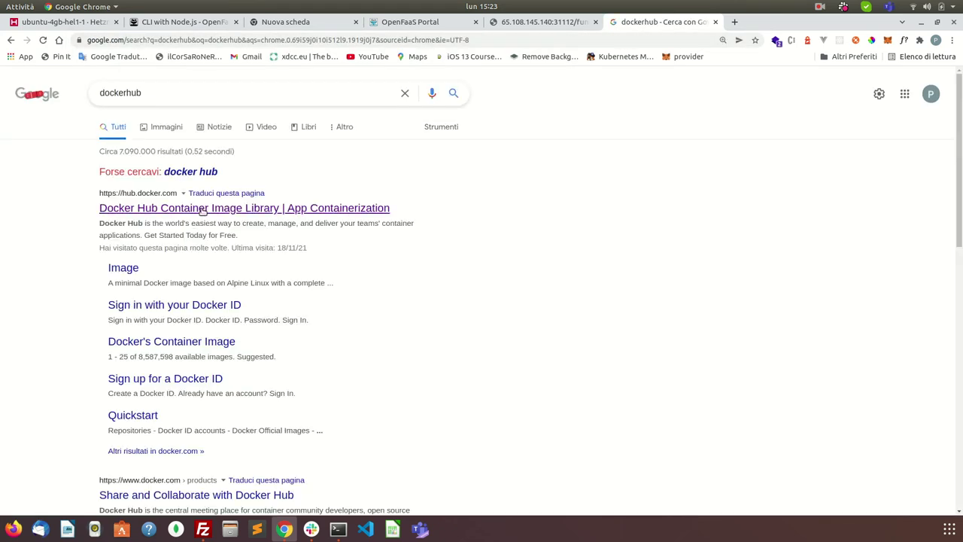
pyautogui.click(192, 208)
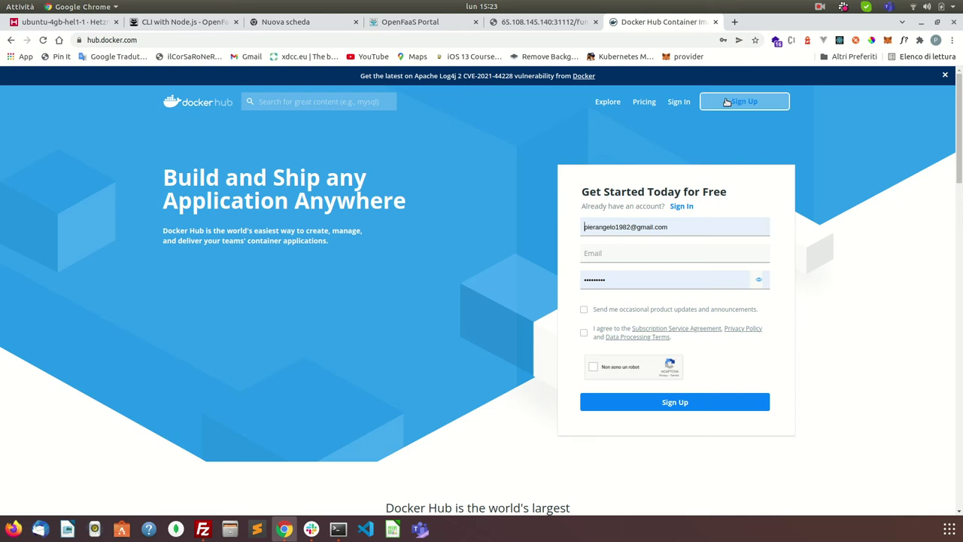
pyautogui.click(339, 529)
pyautogui.press('Up')
pyautogui.press('Up')
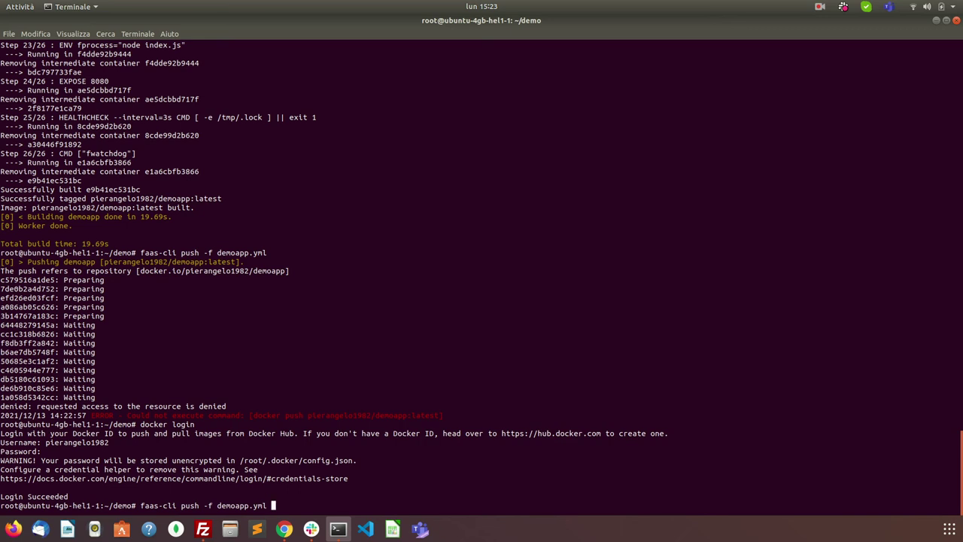
# Step: Rerun faas-cli push -f demoapp.yml to upload the demoapp image layers to Docker Hub
pyautogui.press('Return')
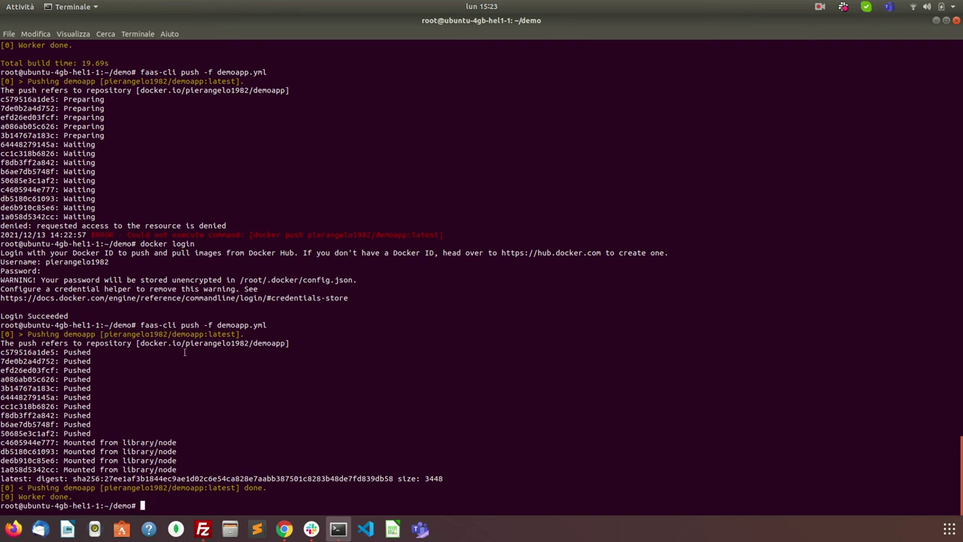
# Step: Sign in to Docker Hub and open the demoapp repository to confirm its latest tag was just pushed
pyautogui.click(286, 531)
pyautogui.click(683, 100)
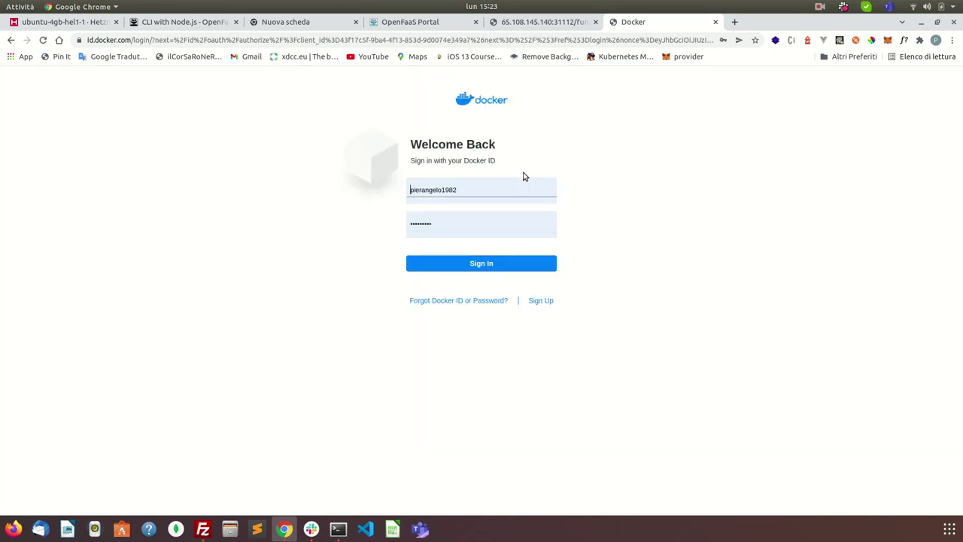
pyautogui.click(446, 261)
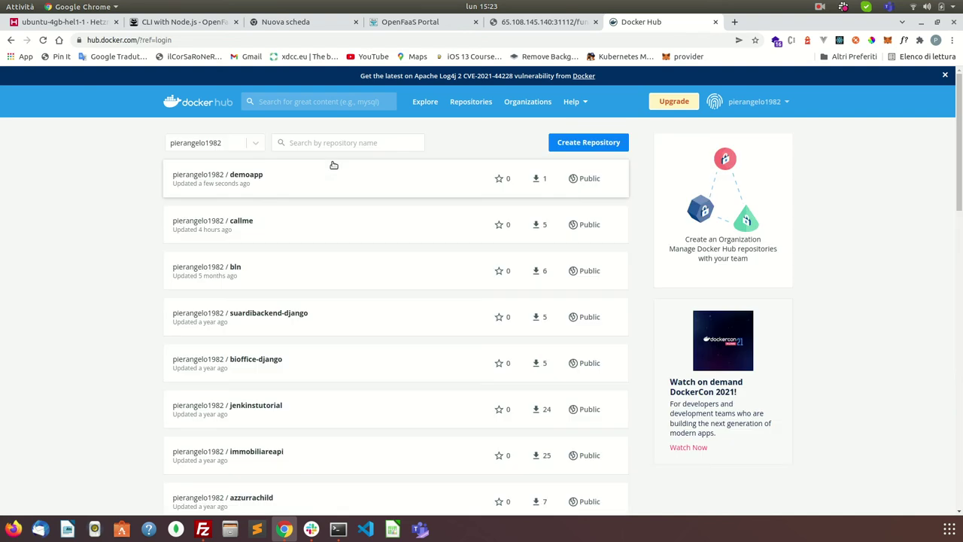
pyautogui.click(253, 174)
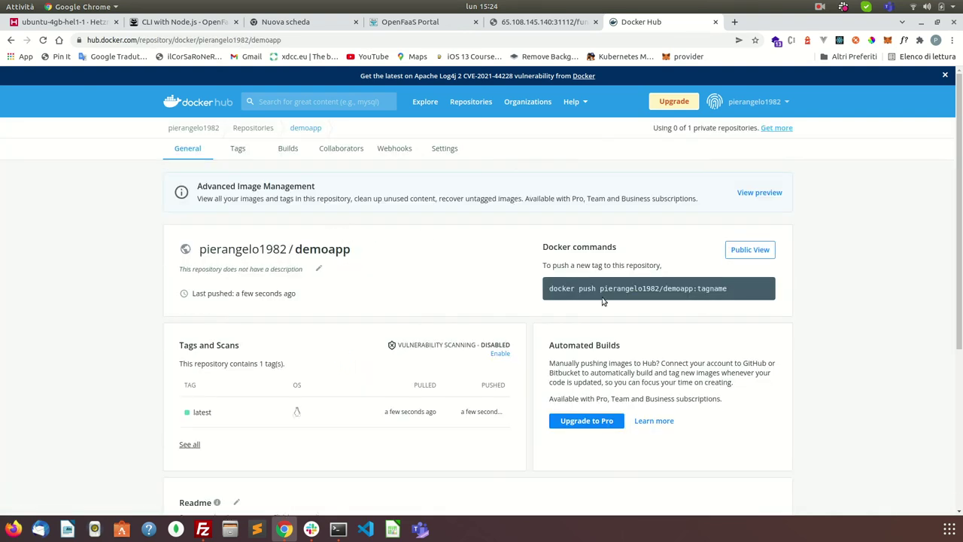
pyautogui.moveTo(269, 294)
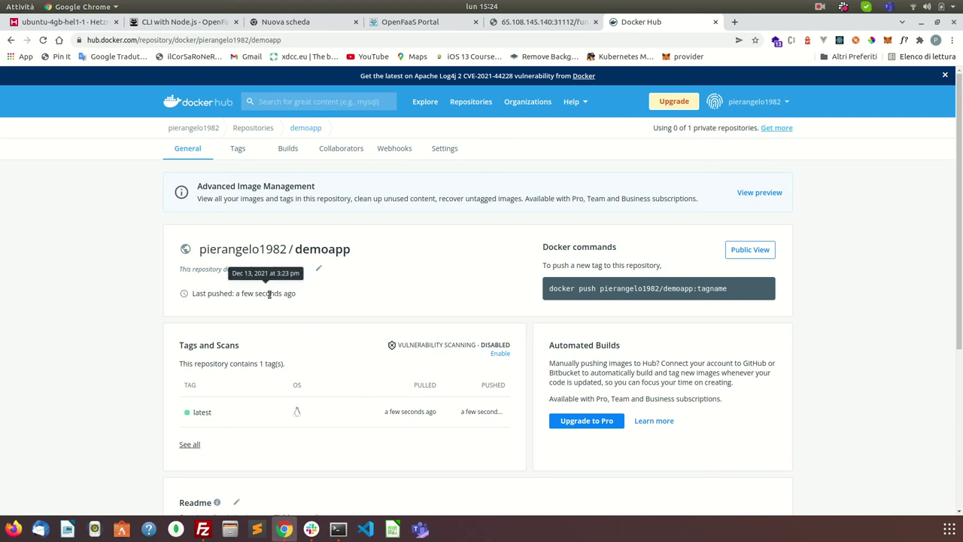
pyautogui.click(340, 529)
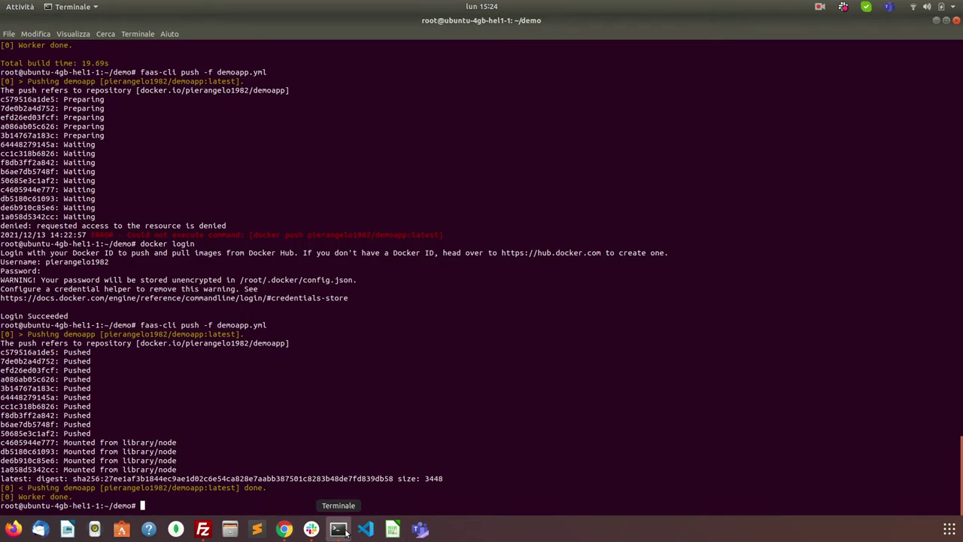
pyautogui.click(288, 530)
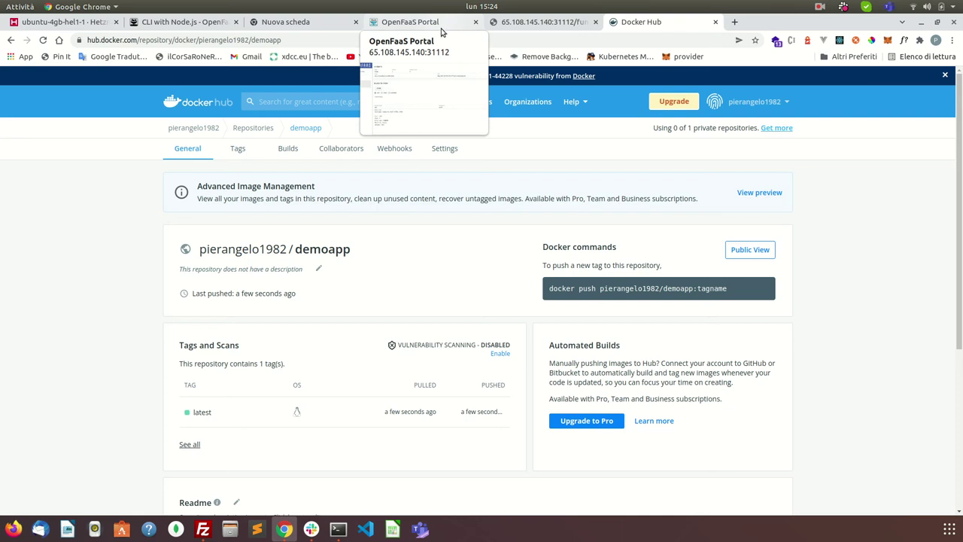
# Step: Copy the faas-cli deploy command from the CLI with Node.js tutorial's Deploy the function section
pyautogui.click(181, 24)
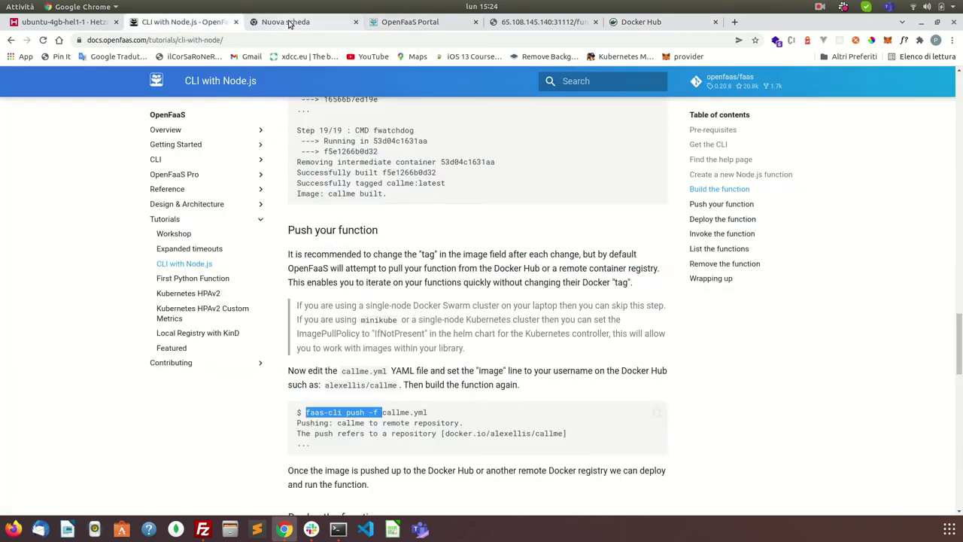
pyautogui.click(414, 23)
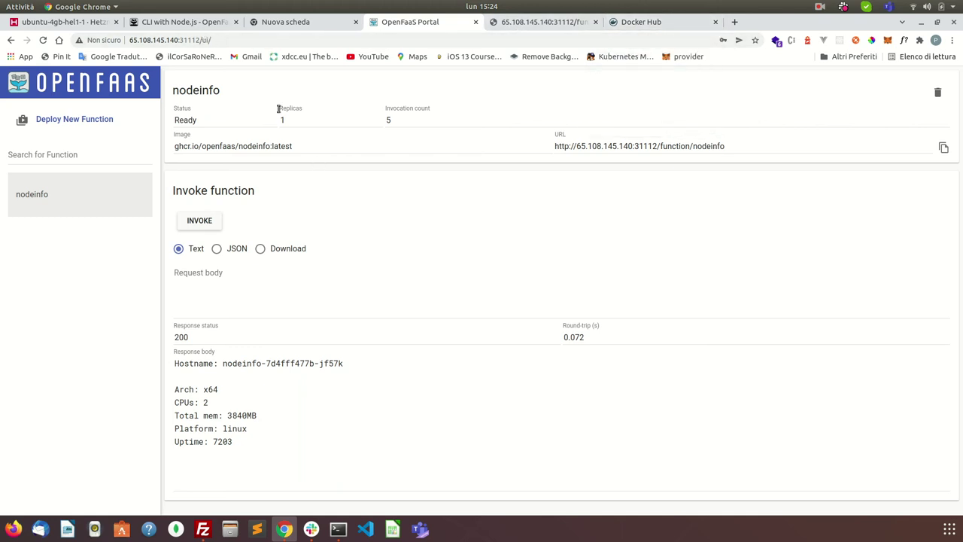
pyautogui.click(210, 28)
pyautogui.scroll(-5, 378, 289)
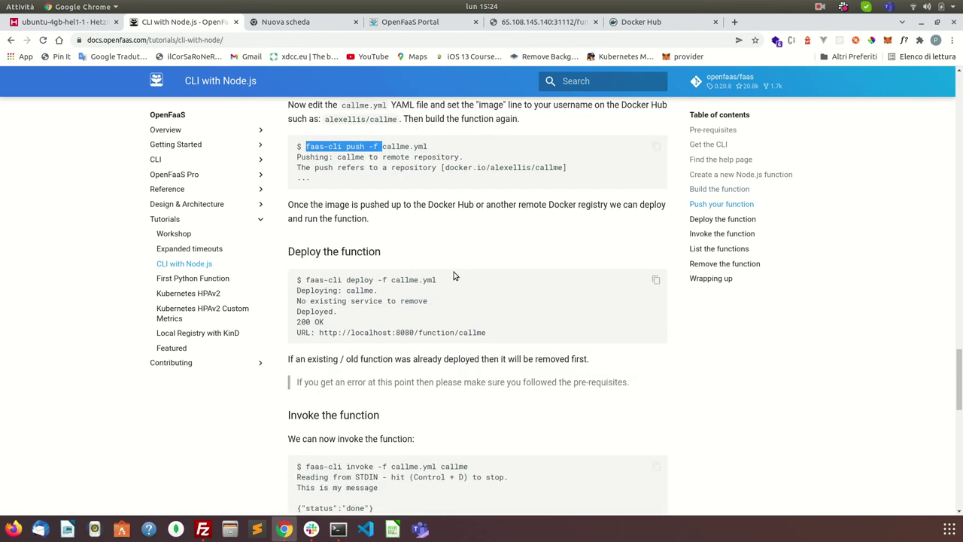
pyautogui.moveTo(307, 280); pyautogui.dragTo(372, 281)
pyautogui.rightClick(372, 283)
pyautogui.click(396, 289)
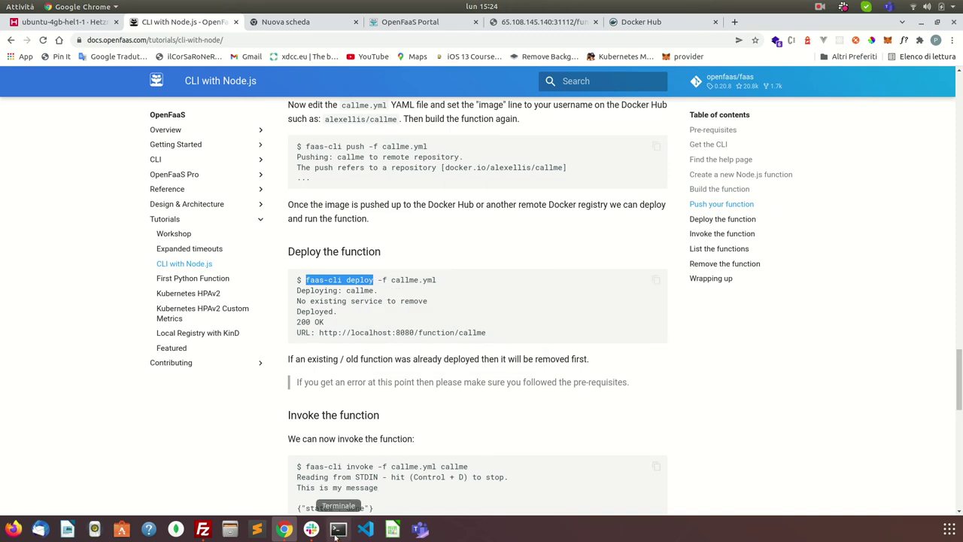
# Step: Run faas-cli deploy -f demoapp.yml in the terminal; it fails with status 500
pyautogui.click(337, 530)
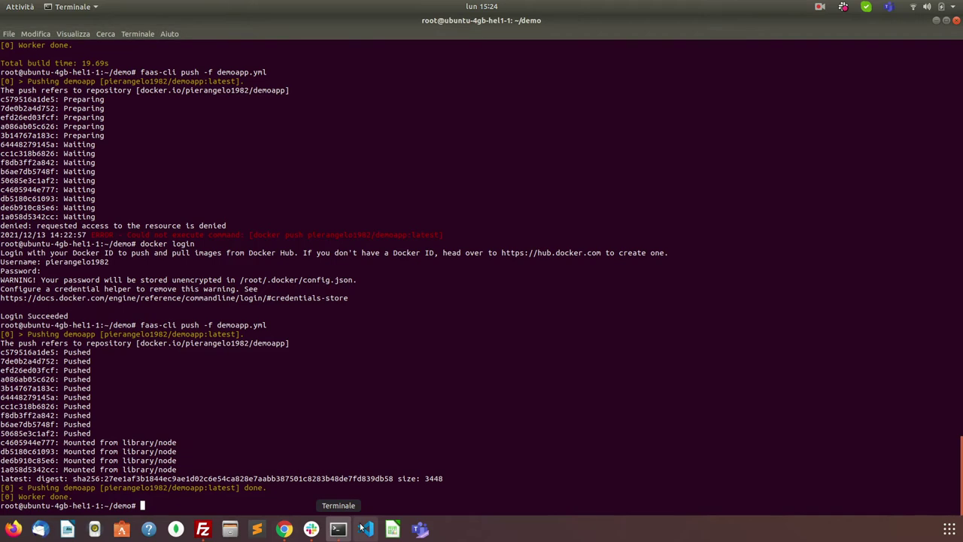
pyautogui.hotkey('ctrl', 'shift', 'v')
pyautogui.write('-f')
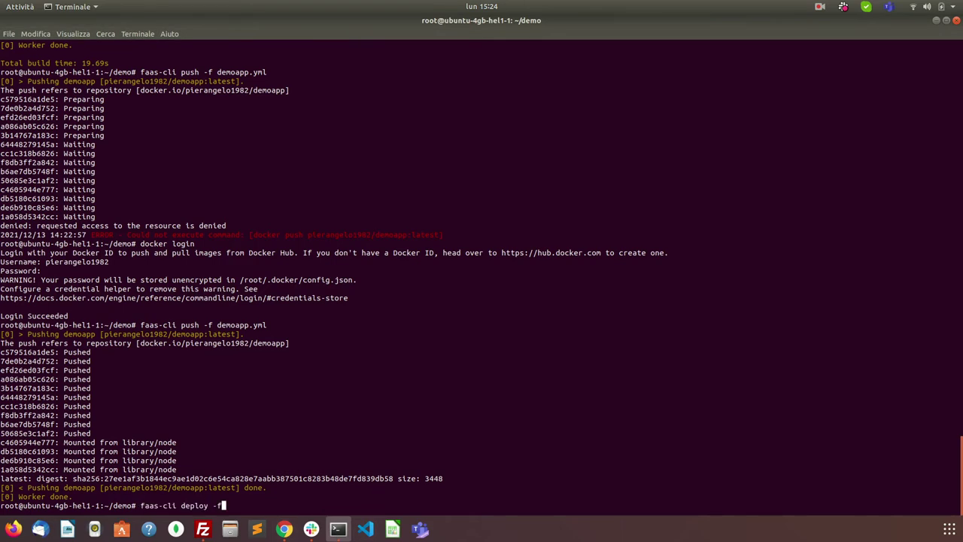
pyautogui.write(' demoapp.yml')
pyautogui.press('Return')
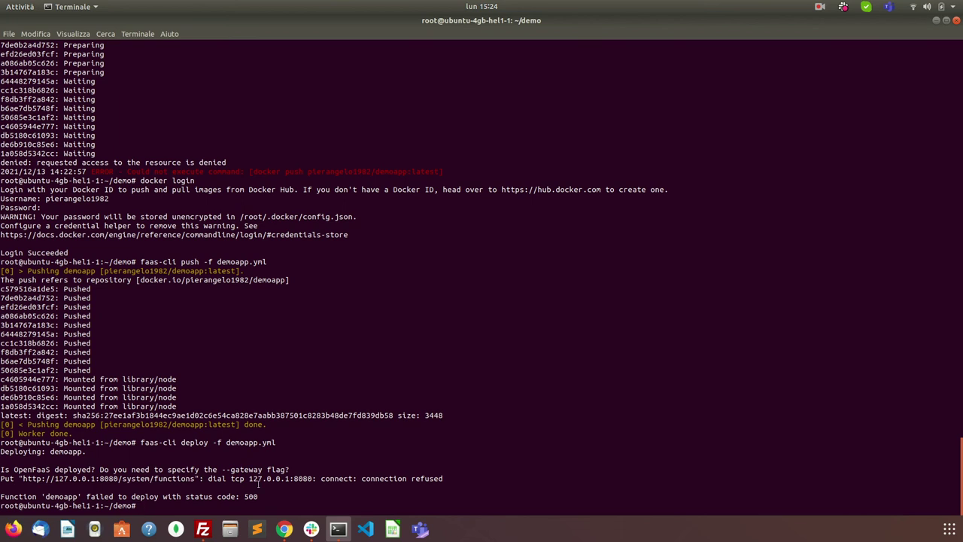
# Step: Inspect the refused 127.0.0.1:8080 address in the error against the OpenFaaS Portal tab
pyautogui.moveTo(249, 479); pyautogui.dragTo(311, 478)
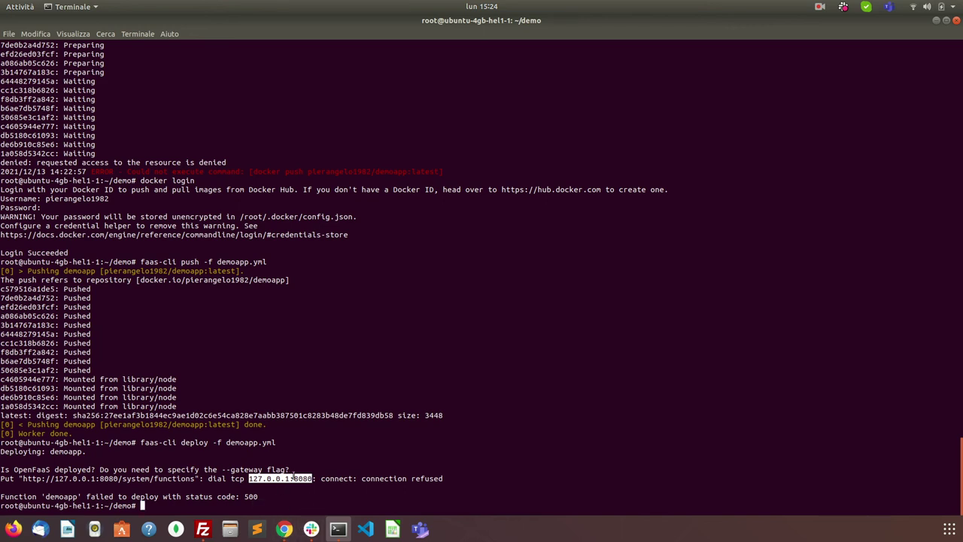
pyautogui.doubleClick(302, 478)
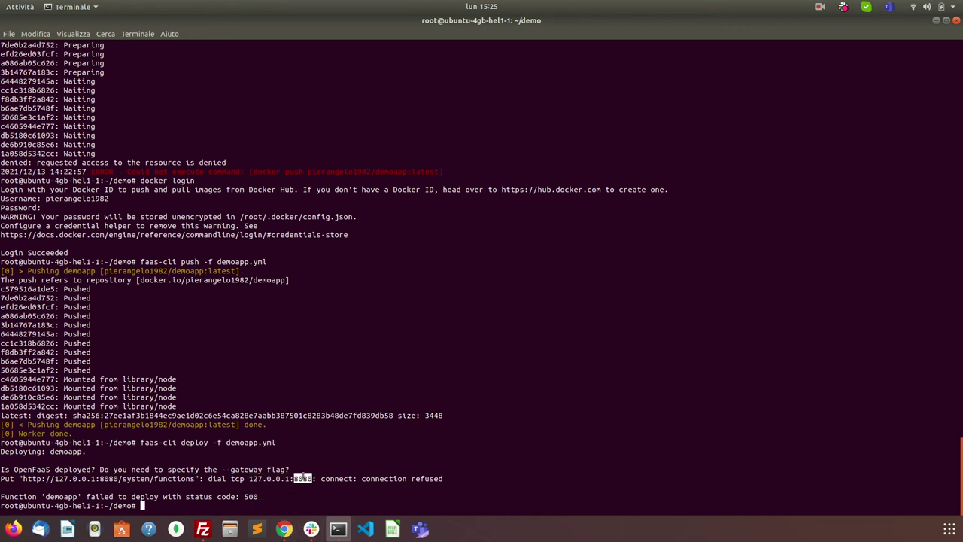
pyautogui.click(284, 529)
pyautogui.click(368, 20)
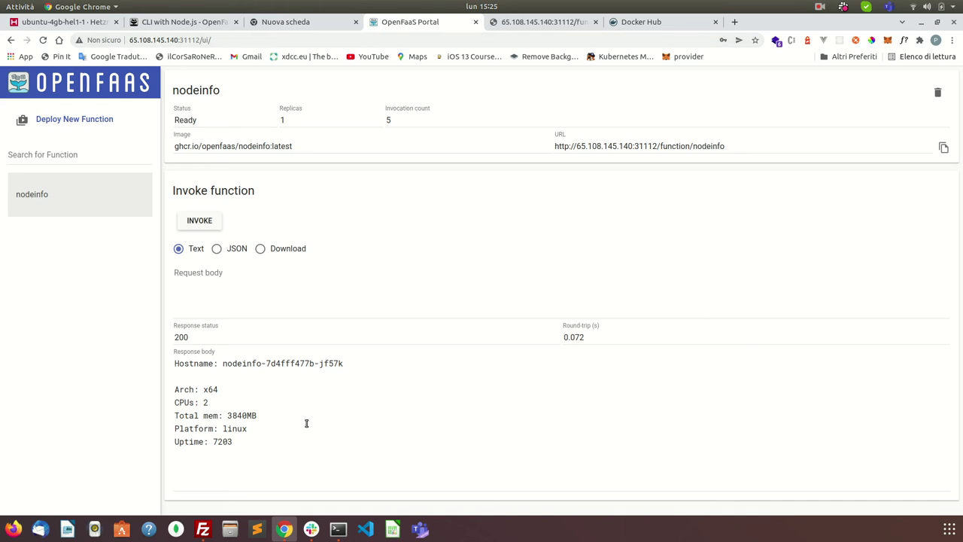
pyautogui.click(337, 528)
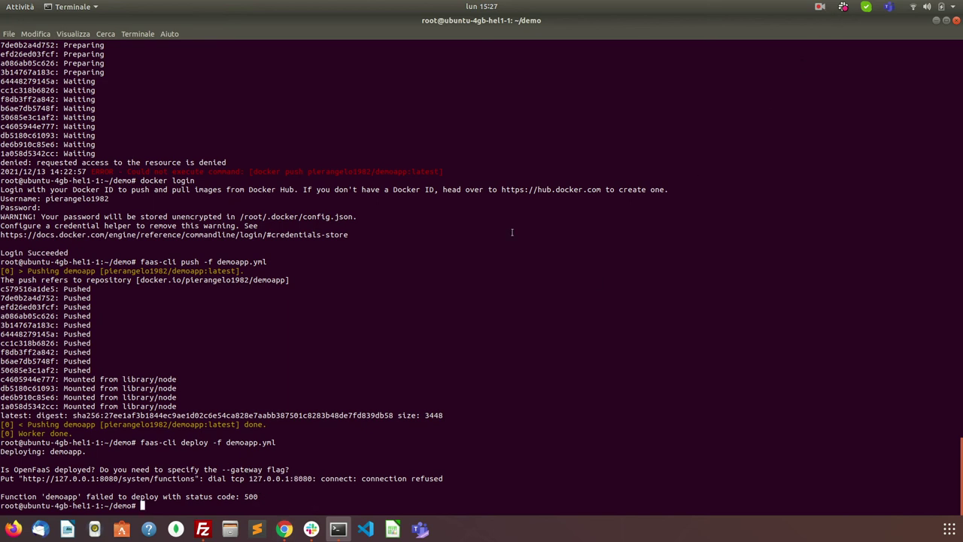
# Step: Clear the terminal screen, correcting the mistyped 'cleart'
pyautogui.write('cleart')
pyautogui.press('Return')
pyautogui.write('clear')
pyautogui.press('Return')
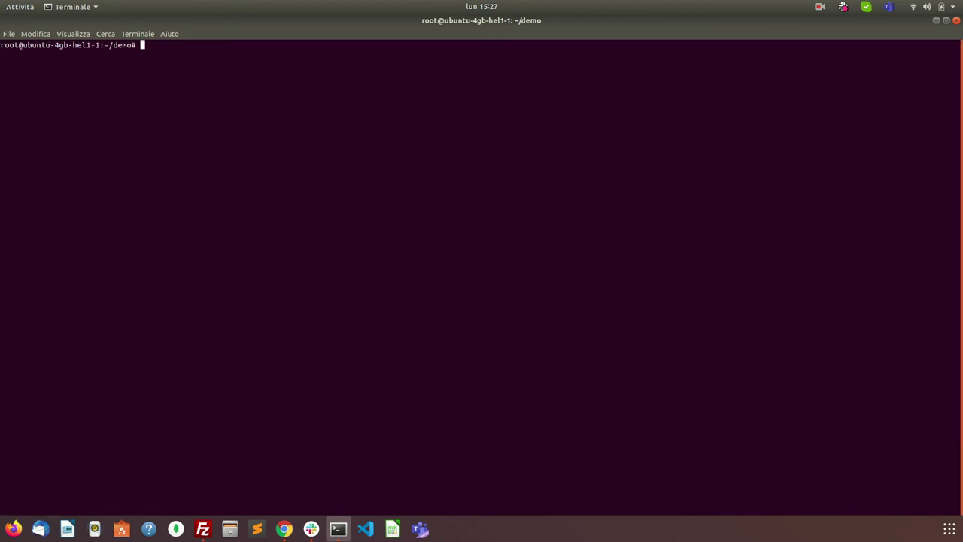
pyautogui.write('aas-cli login -g http://65.108.145.140:31112/ -u admin --password')
pyautogui.press('Left')
pyautogui.press('Left')
pyautogui.press('Left')
pyautogui.press('Left')
pyautogui.press('Left')
pyautogui.press('Left')
pyautogui.press('Left')
pyautogui.press('Left')
pyautogui.press('Left')
pyautogui.press('Left')
pyautogui.press('Left')
pyautogui.press('Left')
pyautogui.press('Left')
pyautogui.press('Left')
pyautogui.press('Left')
pyautogui.press('Left')
pyautogui.press('Left')
pyautogui.press('Left')
pyautogui.press('Left')
pyautogui.press('Left')
pyautogui.press('Left')
pyautogui.press('Left')
pyautogui.press('Left')
pyautogui.press('Left')
pyautogui.press('Left')
pyautogui.press('Left')
pyautogui.press('Left')
pyautogui.press('Left')
pyautogui.press('Left')
pyautogui.press('Left')
pyautogui.press('Left')
pyautogui.press('Left')
pyautogui.press('Left')
pyautogui.press('Left')
pyautogui.write('f')
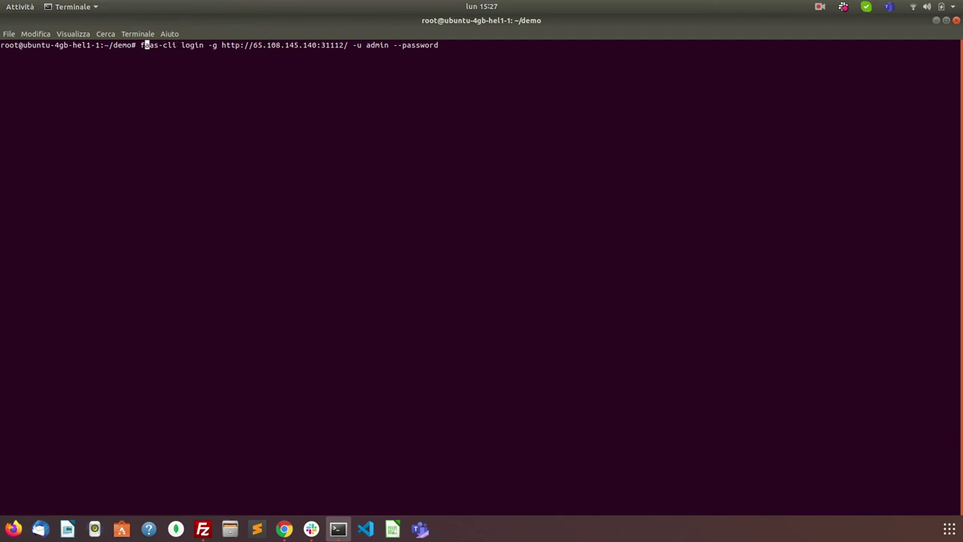
pyautogui.press('Right')
pyautogui.press('Right')
pyautogui.press('Right')
pyautogui.press('Right')
pyautogui.press('Right')
pyautogui.press('Right')
pyautogui.press('Right')
pyautogui.press('Right')
pyautogui.press('Right')
pyautogui.press('Right')
pyautogui.press('Right')
pyautogui.press('Right')
pyautogui.press('Right')
pyautogui.press('Right')
pyautogui.press('Right')
pyautogui.press('Right')
pyautogui.press('Right')
pyautogui.press('Right')
pyautogui.press('Right')
pyautogui.press('Right')
pyautogui.press('Right')
pyautogui.press('Right')
pyautogui.press('Right')
pyautogui.press('Right')
pyautogui.press('Right')
pyautogui.press('Right')
pyautogui.press('Right')
pyautogui.press('Right')
pyautogui.press('Right')
pyautogui.press('Right')
pyautogui.press('Right')
pyautogui.press('Right')
pyautogui.press('Right')
pyautogui.press('Right')
pyautogui.press('Right')
pyautogui.press('Right')
pyautogui.click(284, 529)
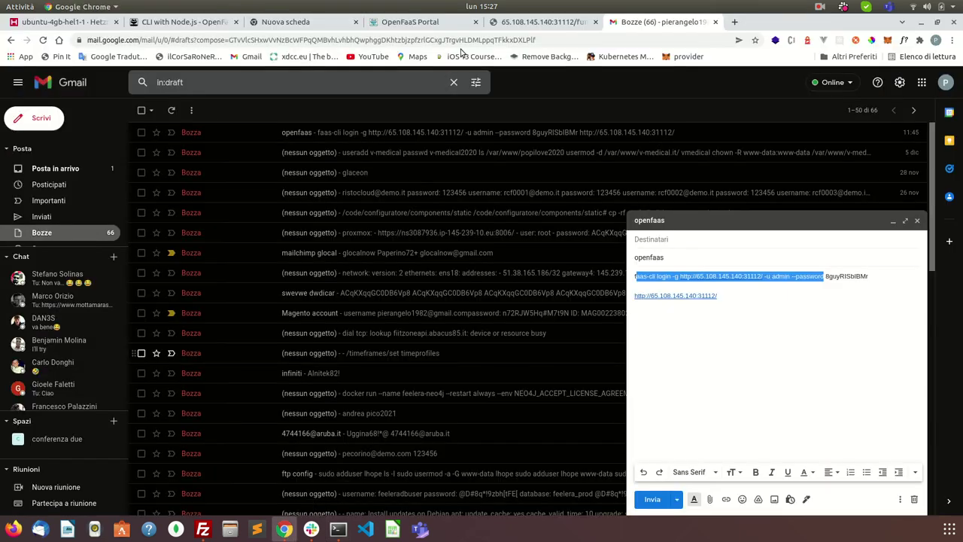
pyautogui.click(526, 25)
pyautogui.moveTo(185, 39); pyautogui.dragTo(196, 40)
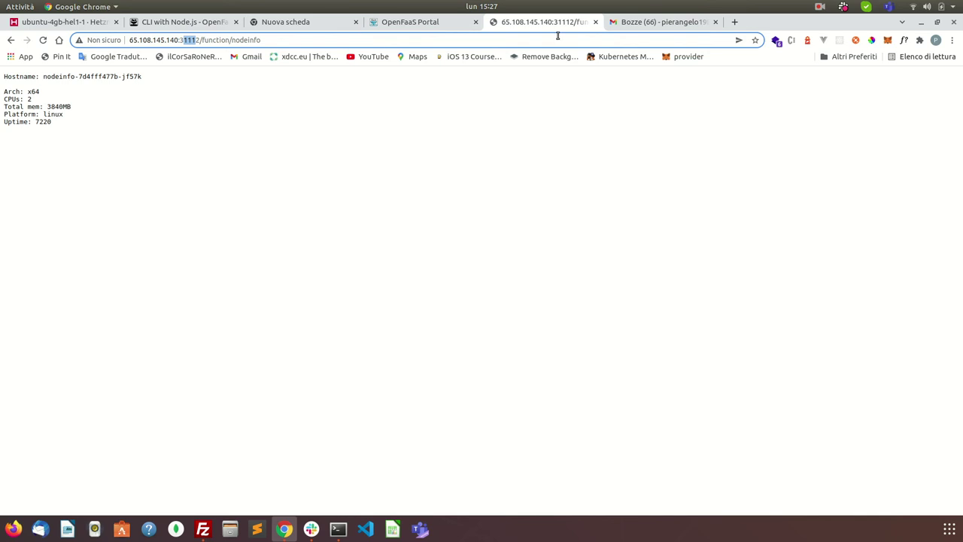
pyautogui.click(395, 23)
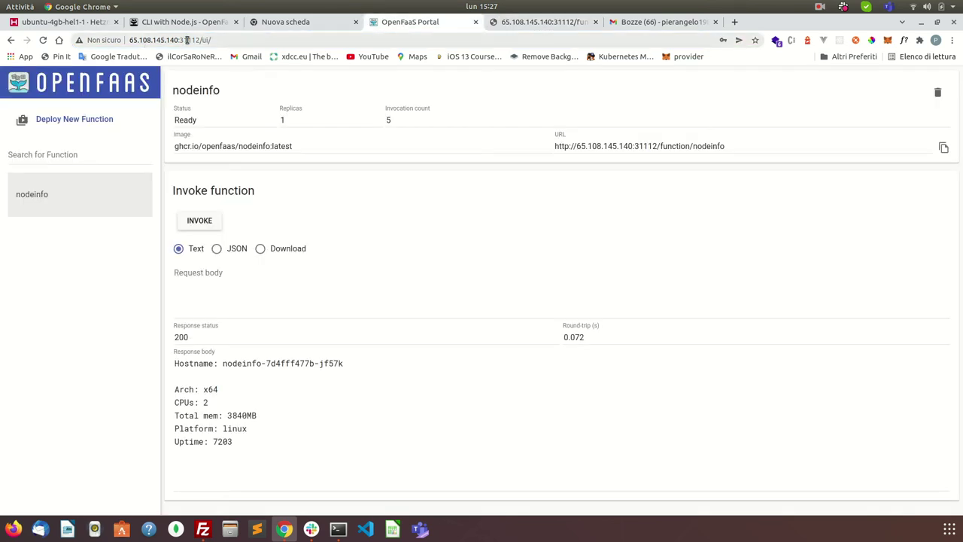
pyautogui.click(337, 529)
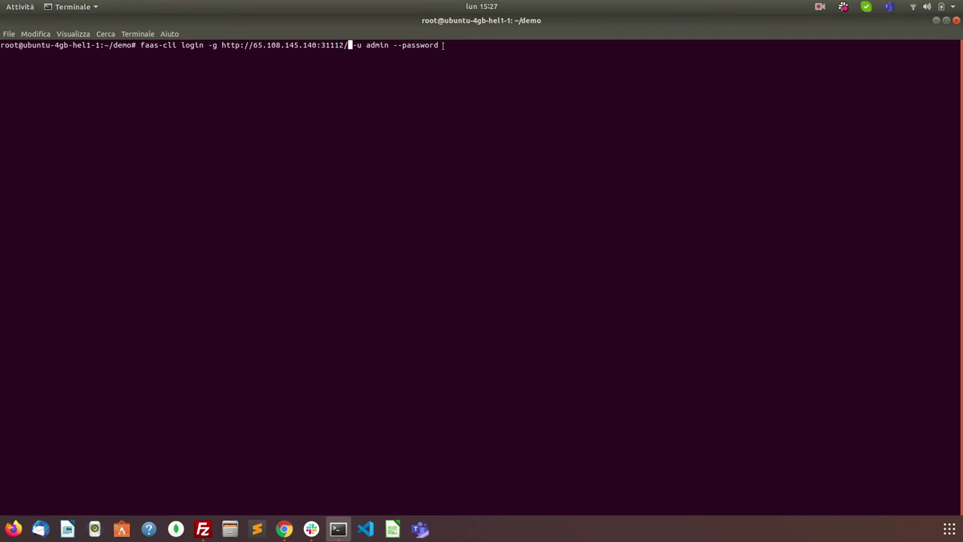
# Step: Run the faas-cli login command and recall the kubectl basic-auth secret lookup from history
pyautogui.press('Right')
pyautogui.press('Right')
pyautogui.press('Right')
pyautogui.press('Right')
pyautogui.press('Right')
pyautogui.press('Right')
pyautogui.press('Right')
pyautogui.press('Right')
pyautogui.press('Right')
pyautogui.press('Right')
pyautogui.press('Right')
pyautogui.press('Right')
pyautogui.press('Right')
pyautogui.press('Right')
pyautogui.press('Right')
pyautogui.press('Right')
pyautogui.press('Right')
pyautogui.press('Right')
pyautogui.press('Right')
pyautogui.press('Right')
pyautogui.press('Return')
pyautogui.press('Up')
pyautogui.press('Up')
pyautogui.press('Up')
pyautogui.press('Up')
pyautogui.press('Up')
pyautogui.press('Up')
pyautogui.press('Up')
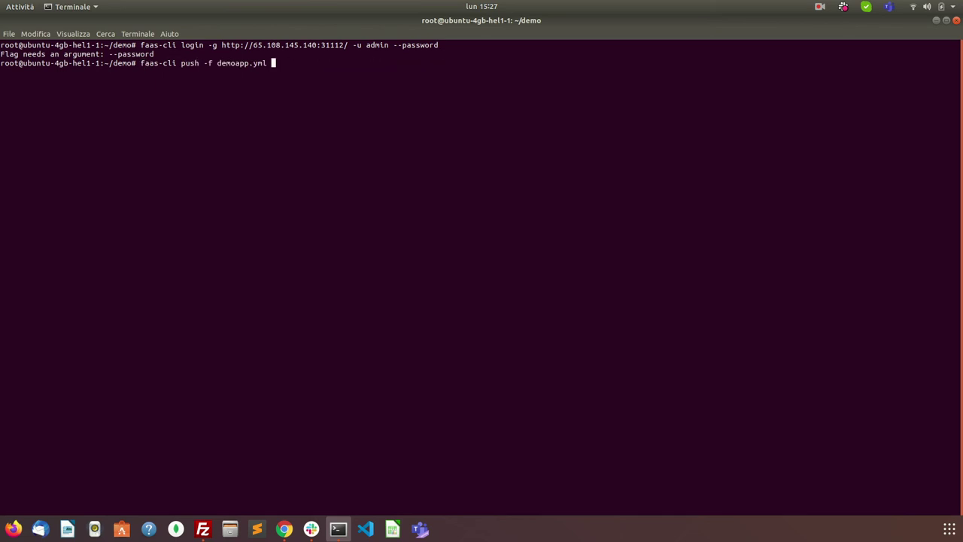
pyautogui.press('Up')
pyautogui.press('Up')
pyautogui.press('Up')
pyautogui.press('Up')
pyautogui.press('Up')
pyautogui.press('Up')
pyautogui.press('Up')
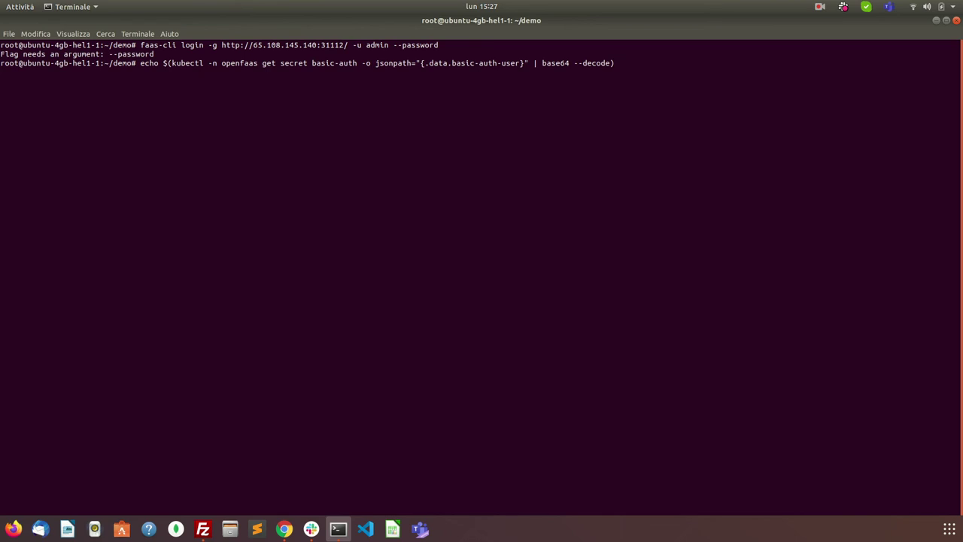
pyautogui.press('Up')
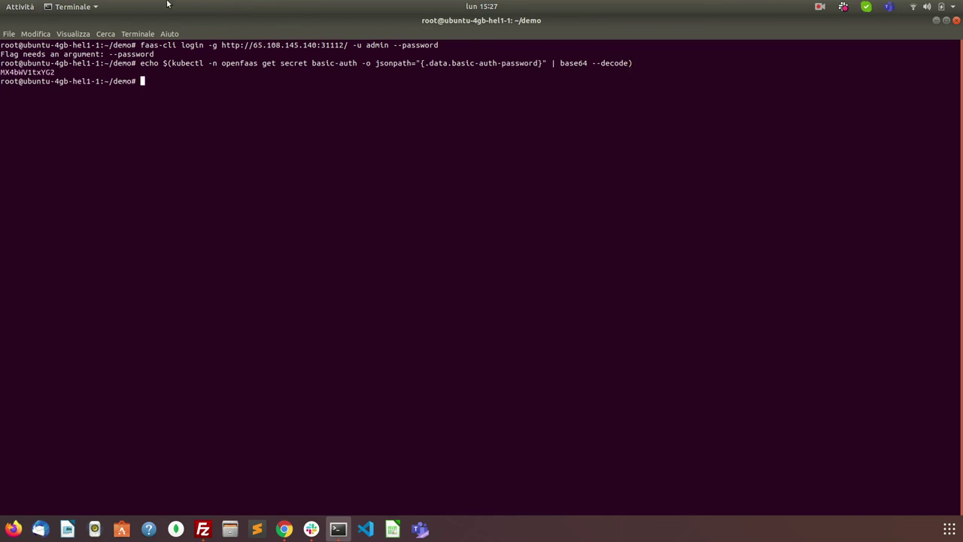
# Step: Copy the decoded admin password and rerun faas-cli login with it appended
pyautogui.doubleClick(8, 72)
pyautogui.rightClick(9, 73)
pyautogui.click(33, 77)
pyautogui.press('Up')
pyautogui.press('Up')
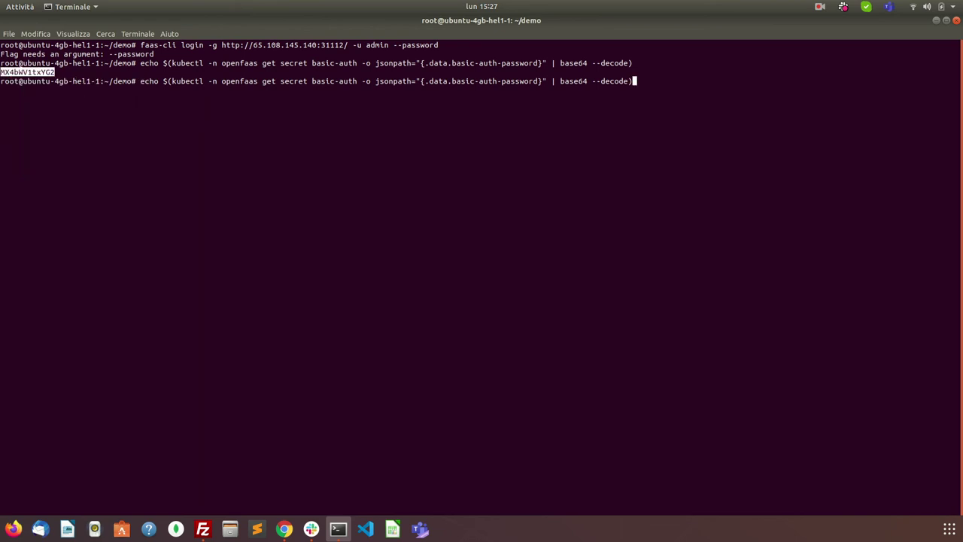
pyautogui.hotkey('ctrl', 'shift', 'v')
pyautogui.press('Return')
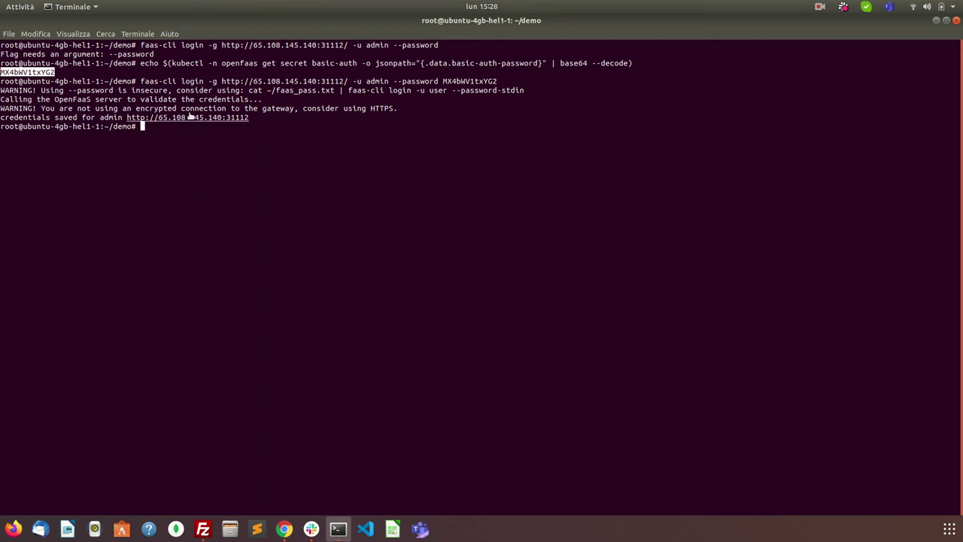
# Step: Rerun faas-cli deploy -f demoapp.yml, which still fails with status 500
pyautogui.press('Up')
pyautogui.press('Up')
pyautogui.press('Up')
pyautogui.press('Up')
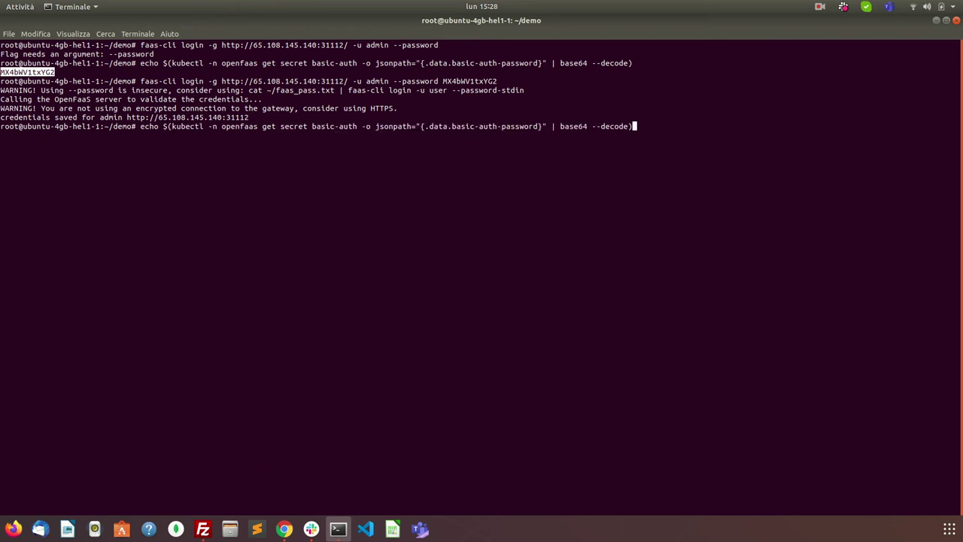
pyautogui.press('Up')
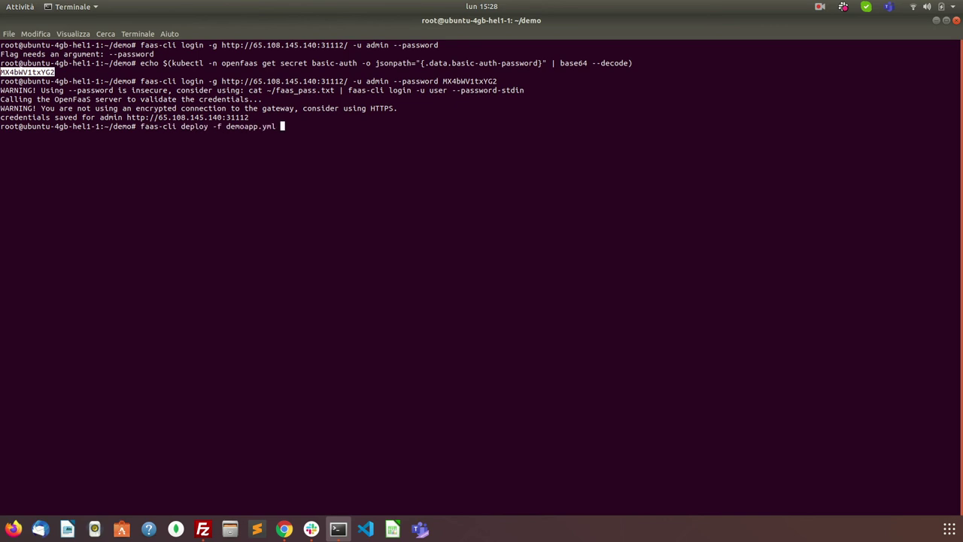
pyautogui.press('Return')
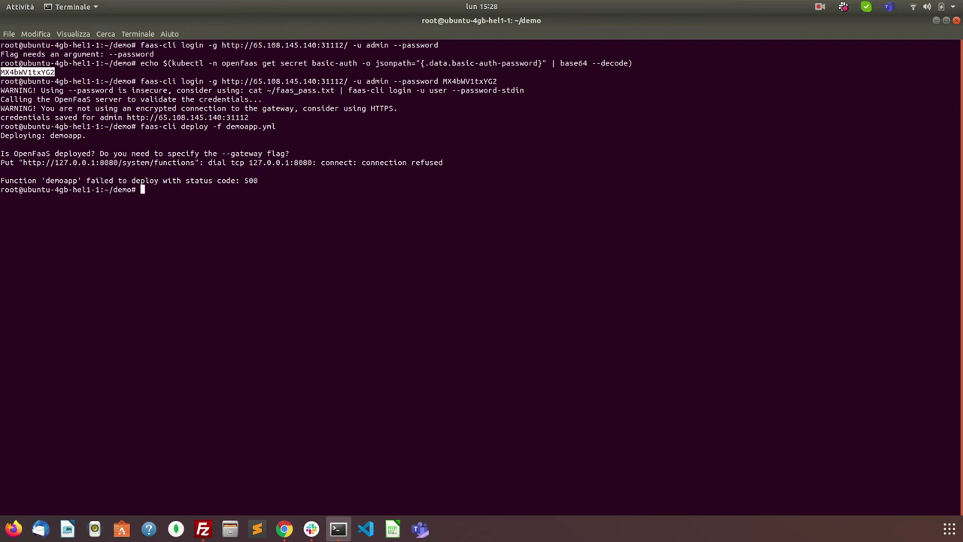
pyautogui.write('vim dem')
# Step: Open demoapp.yml in vim and move to its gateway line
pyautogui.press('Tab')
pyautogui.write('.yml')
pyautogui.press('Return')
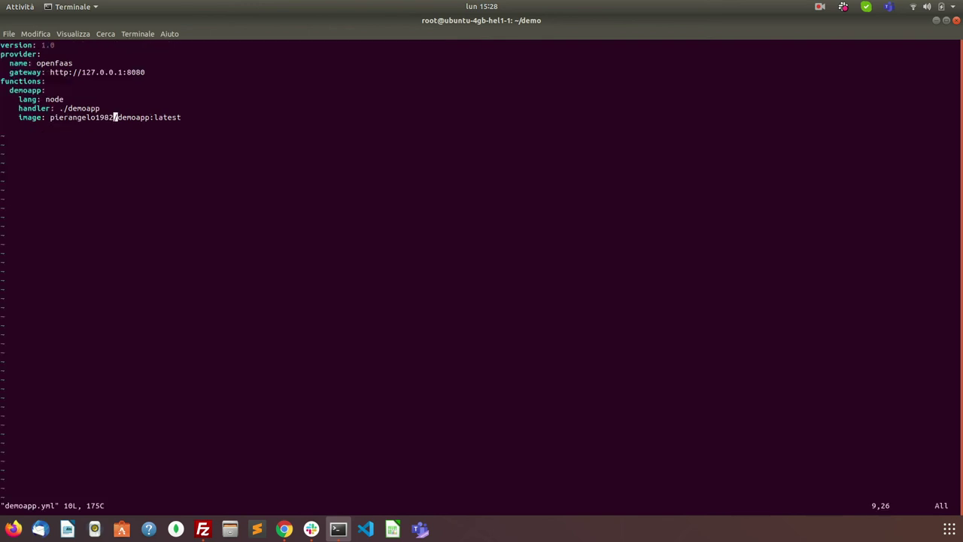
pyautogui.press('Up')
pyautogui.press('Up')
pyautogui.press('Up')
pyautogui.press('Up')
pyautogui.press('Right')
pyautogui.press('Right')
pyautogui.press('Right')
pyautogui.press('Right')
pyautogui.press('Right')
pyautogui.press('Right')
pyautogui.press('Right')
pyautogui.press('Right')
pyautogui.press('Right')
# Step: Copy the gateway address 65.108.145.140:31112 from the browser's address bar
pyautogui.click(284, 529)
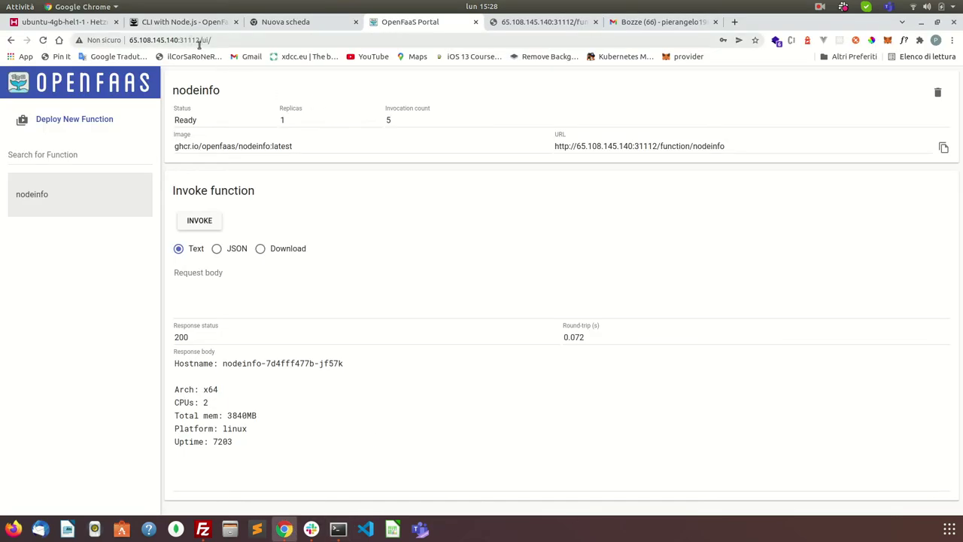
pyautogui.moveTo(198, 40); pyautogui.dragTo(108, 38)
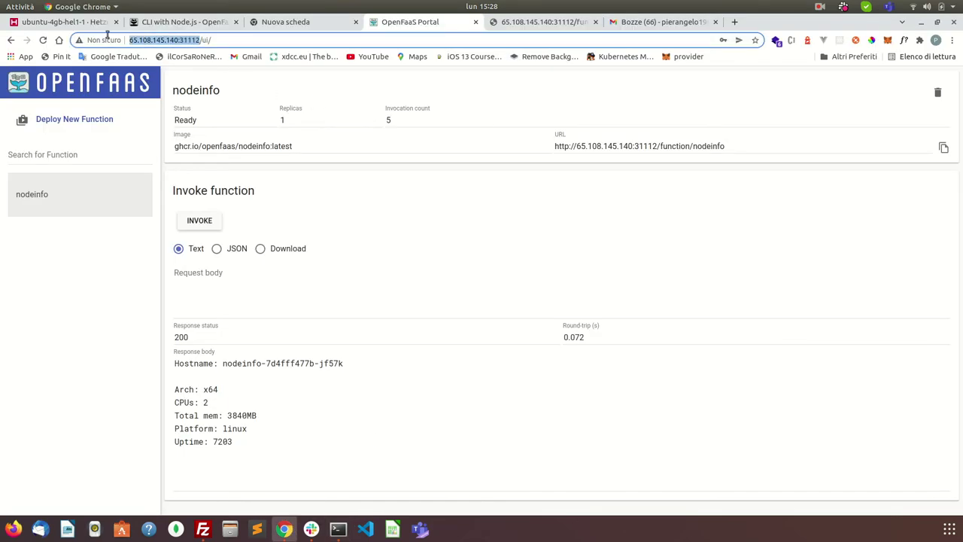
pyautogui.rightClick(160, 42)
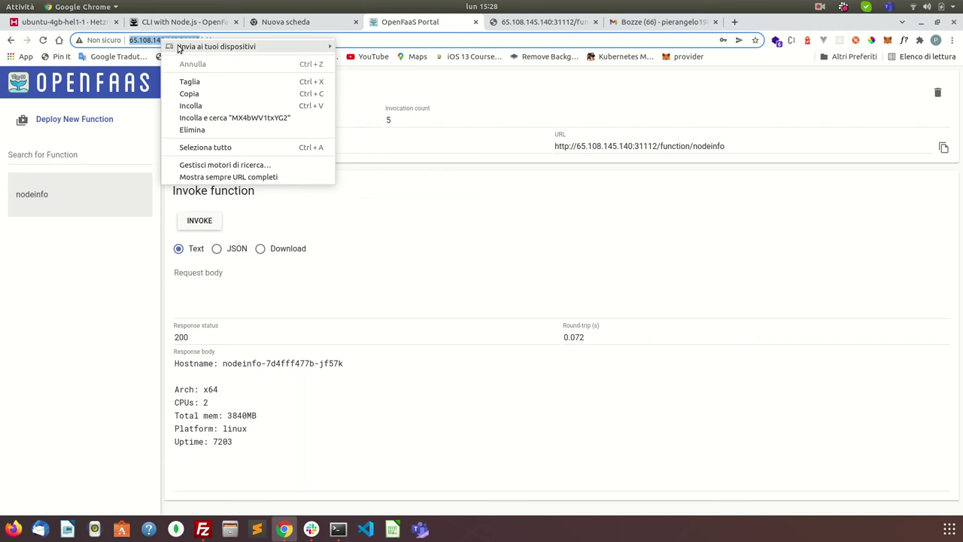
pyautogui.click(195, 92)
pyautogui.click(338, 530)
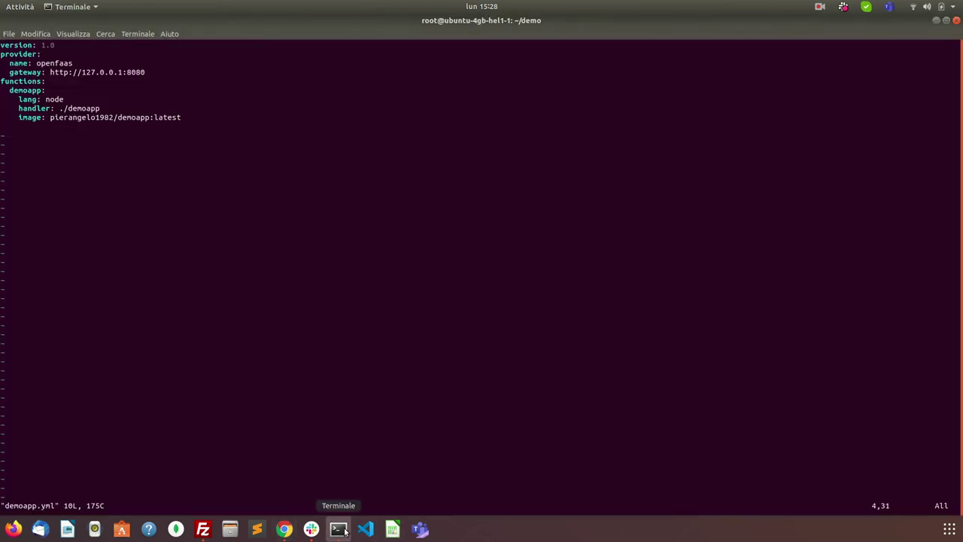
pyautogui.press('Right')
pyautogui.press('a')
pyautogui.press('BackSpace')
pyautogui.press('BackSpace')
pyautogui.press('BackSpace')
pyautogui.press('BackSpace')
pyautogui.press('BackSpace')
pyautogui.press('BackSpace')
pyautogui.press('BackSpace')
pyautogui.press('BackSpace')
pyautogui.press('BackSpace')
pyautogui.press('BackSpace')
pyautogui.press('BackSpace')
pyautogui.press('BackSpace')
pyautogui.press('BackSpace')
pyautogui.press('BackSpace')
pyautogui.press('BackSpace')
pyautogui.press('BackSpace')
pyautogui.press('BackSpace')
pyautogui.press('BackSpace')
pyautogui.press('BackSpace')
pyautogui.press('BackSpace')
pyautogui.press('BackSpace')
pyautogui.hotkey('ctrl', 'shift', 'v')
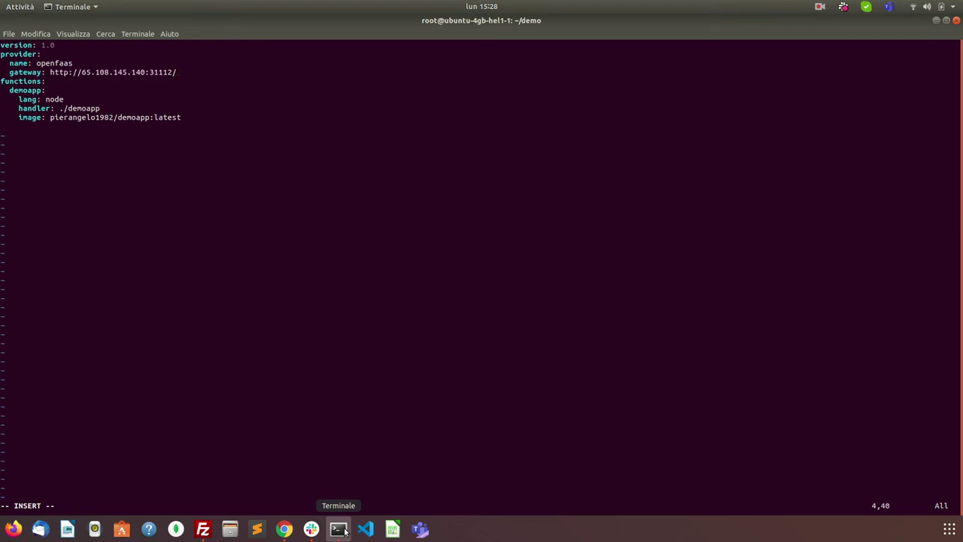
pyautogui.press('BackSpace')
pyautogui.press('Escape')
pyautogui.write(':wq')
pyautogui.press('Return')
# Step: Rerun faas-cli deploy -f demoapp.yml, now getting Deployed. 202 Accepted
pyautogui.press('Up')
pyautogui.press('Up')
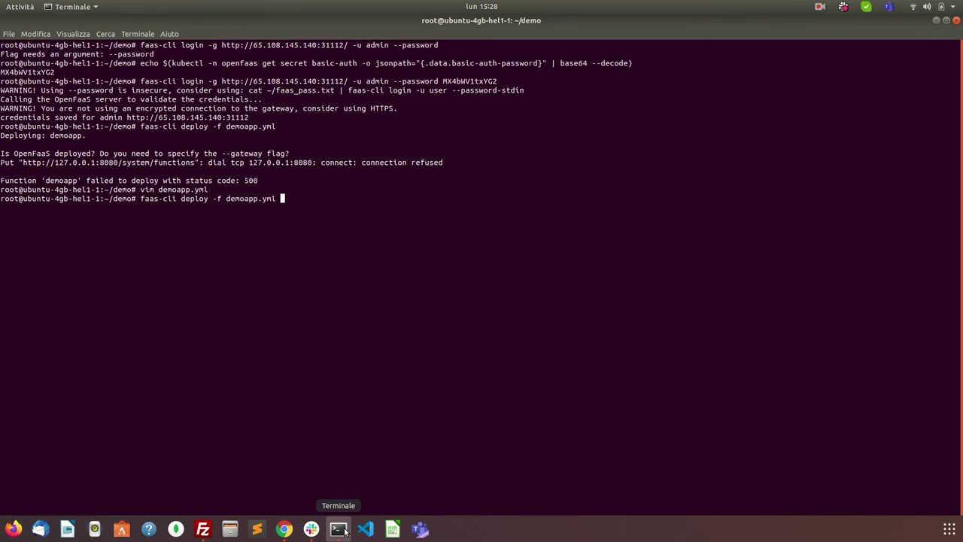
pyautogui.press('Return')
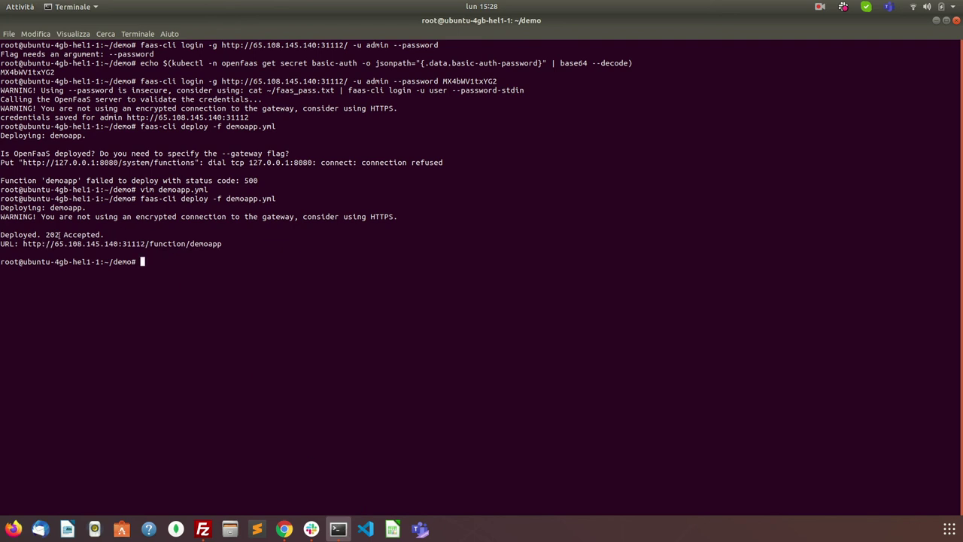
pyautogui.click(284, 529)
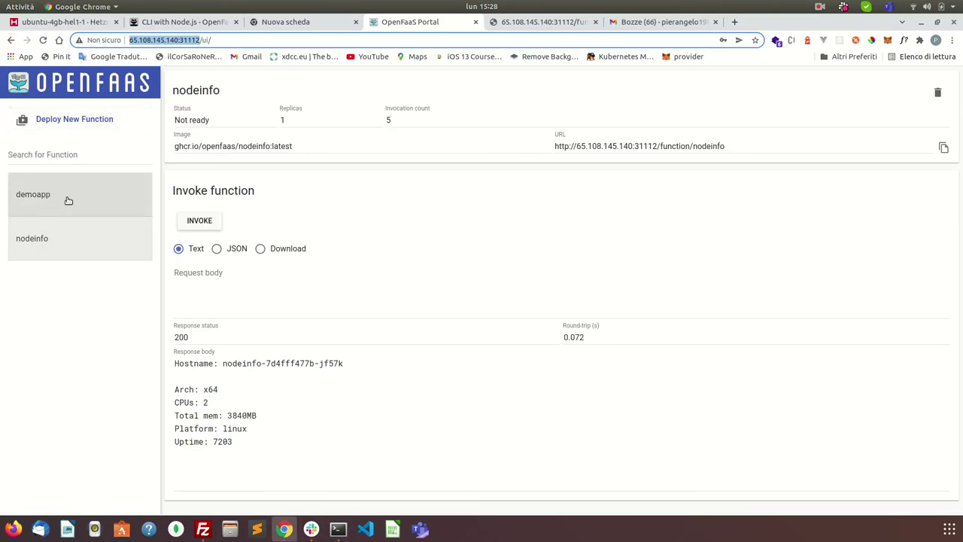
# Step: Reload the portal, invoke demoapp for a 200 'hello world!' response, and copy its function URL
pyautogui.click(43, 40)
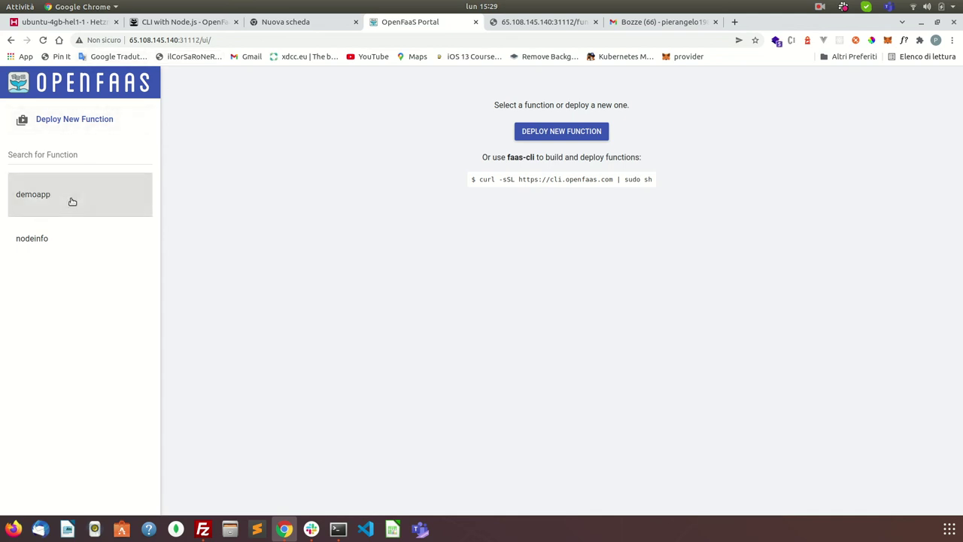
pyautogui.click(67, 192)
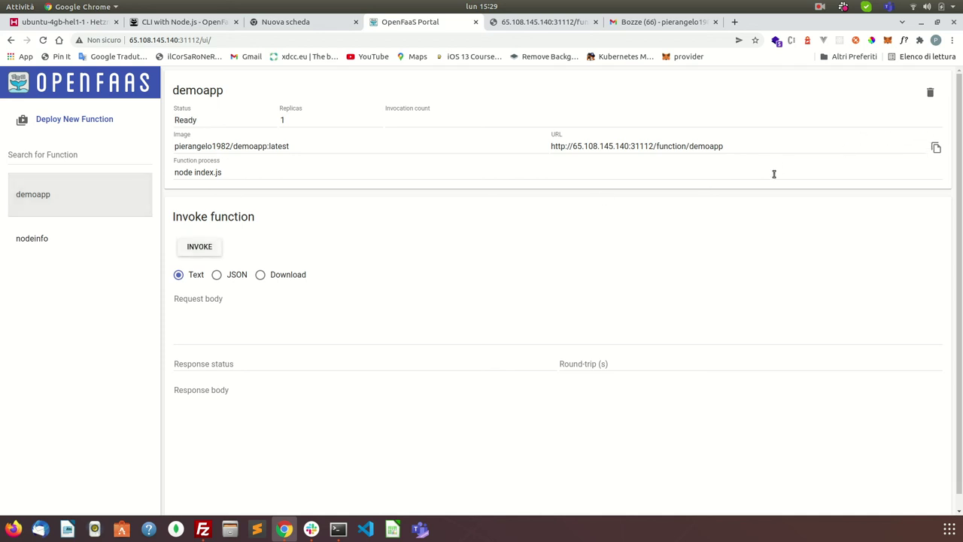
pyautogui.click(201, 247)
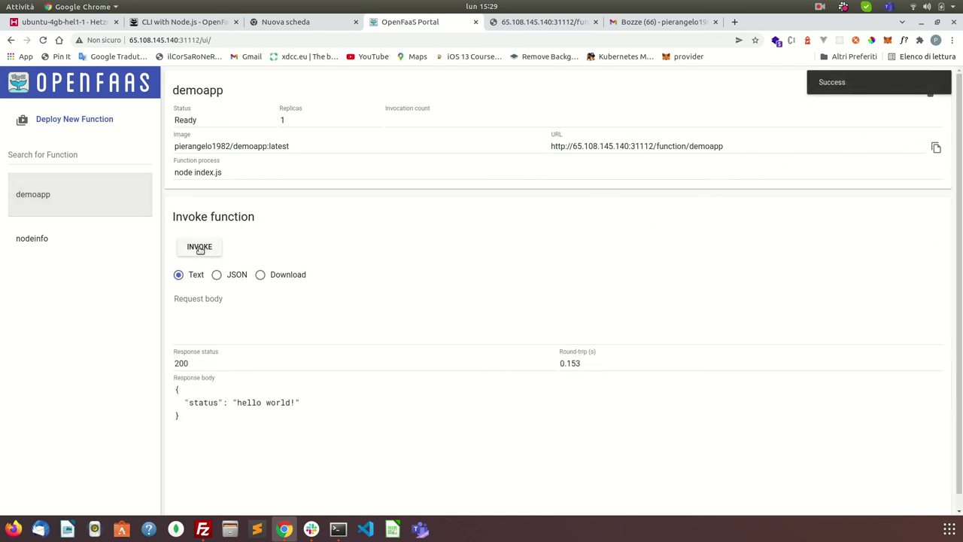
pyautogui.moveTo(185, 404); pyautogui.dragTo(316, 406)
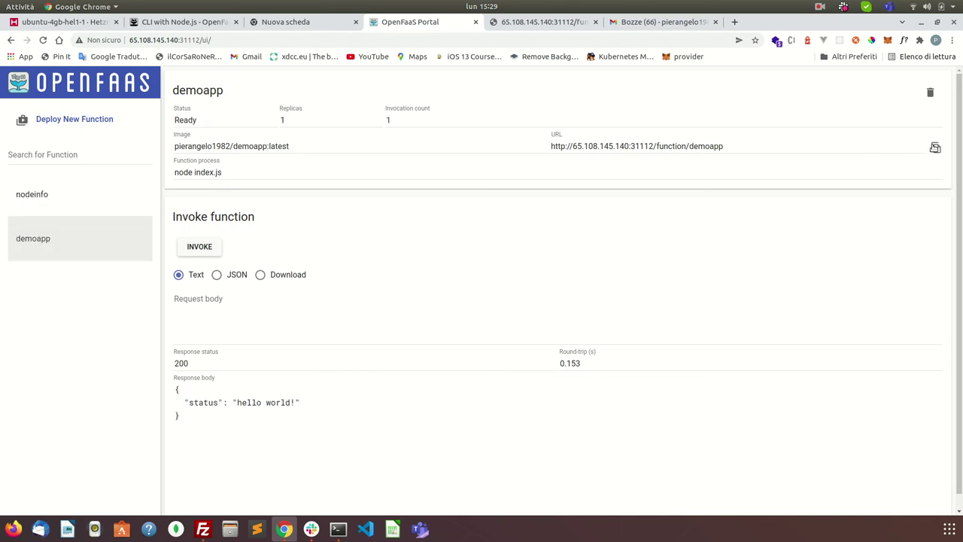
pyautogui.click(936, 147)
pyautogui.click(519, 23)
# Step: Replace the nodeinfo tab's address with the demoapp URL, showing {"status":"hello world!"}
pyautogui.click(509, 36)
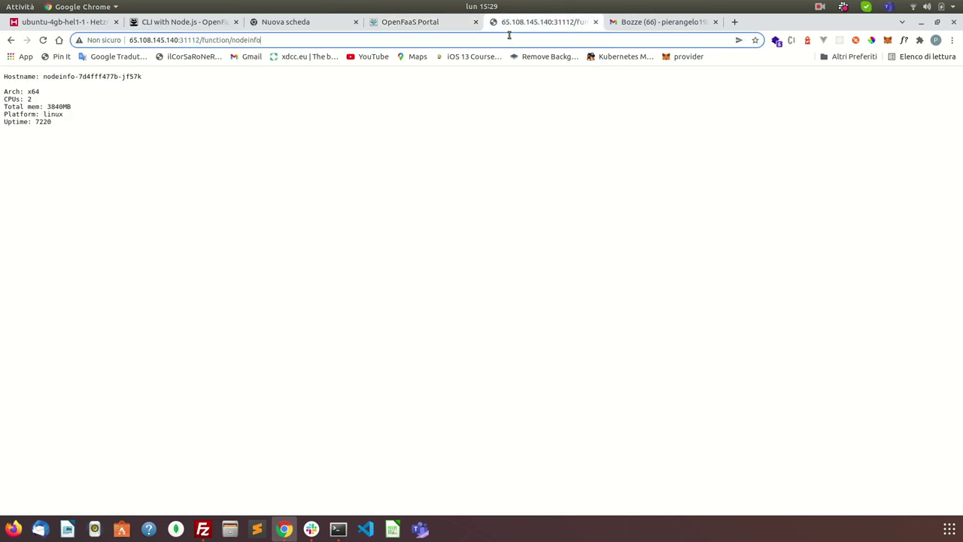
pyautogui.tripleClick(510, 35)
pyautogui.hotkey('ctrl', 'v')
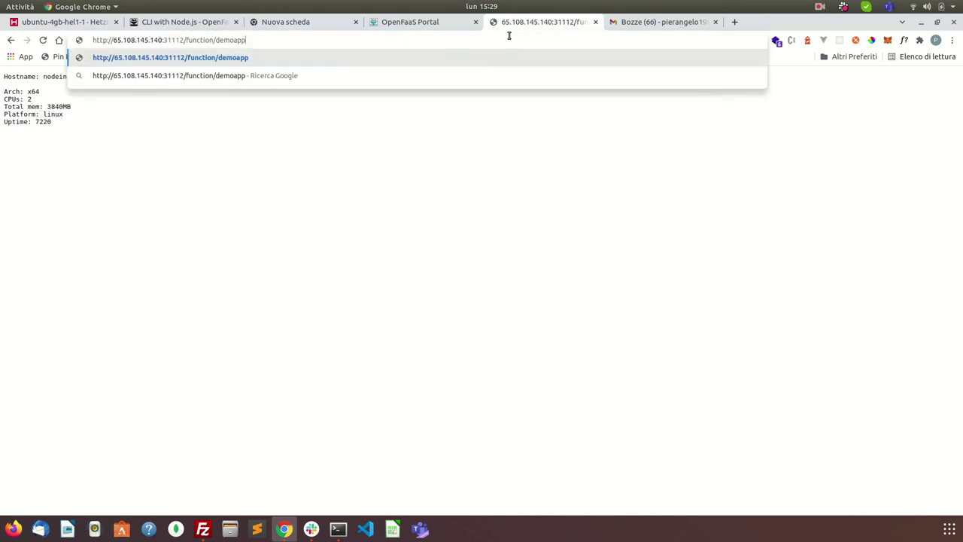
pyautogui.press('Return')
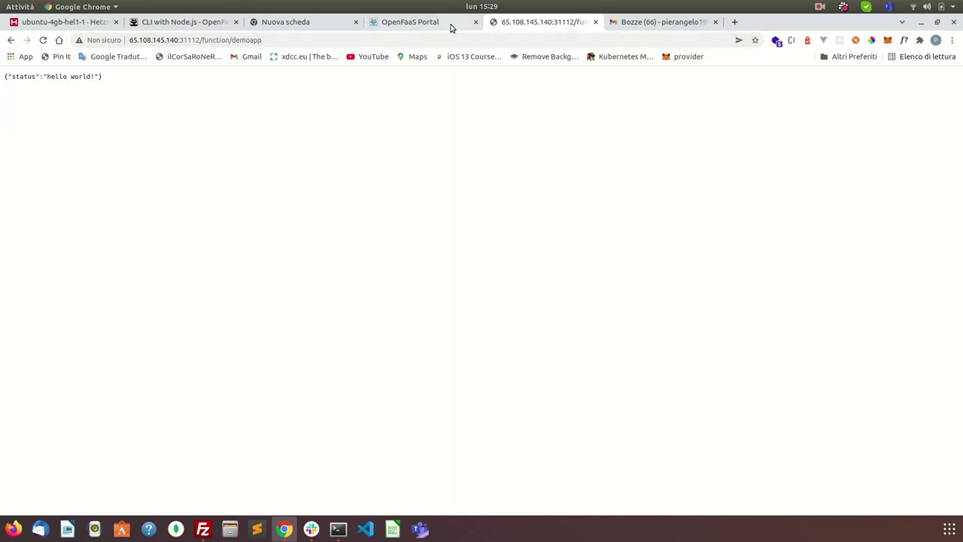
pyautogui.click(451, 28)
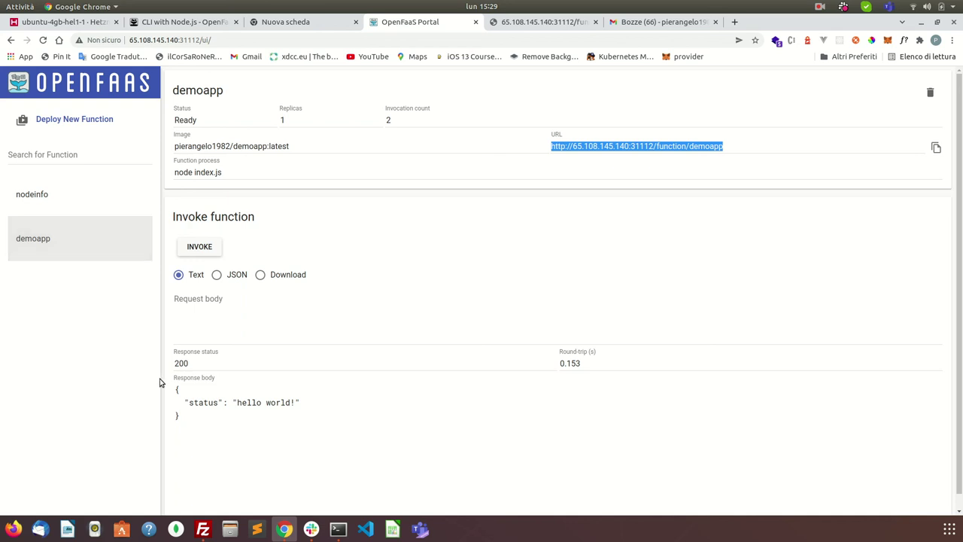
# Step: With demoapp's details open, use the trash icon to bring up the Delete Function confirmation
pyautogui.moveTo(186, 403); pyautogui.dragTo(322, 405)
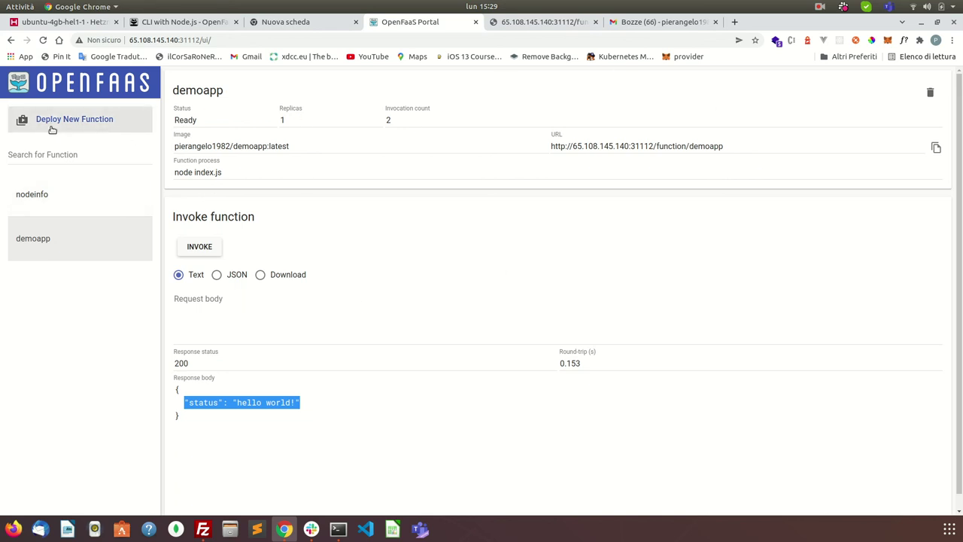
pyautogui.click(287, 122)
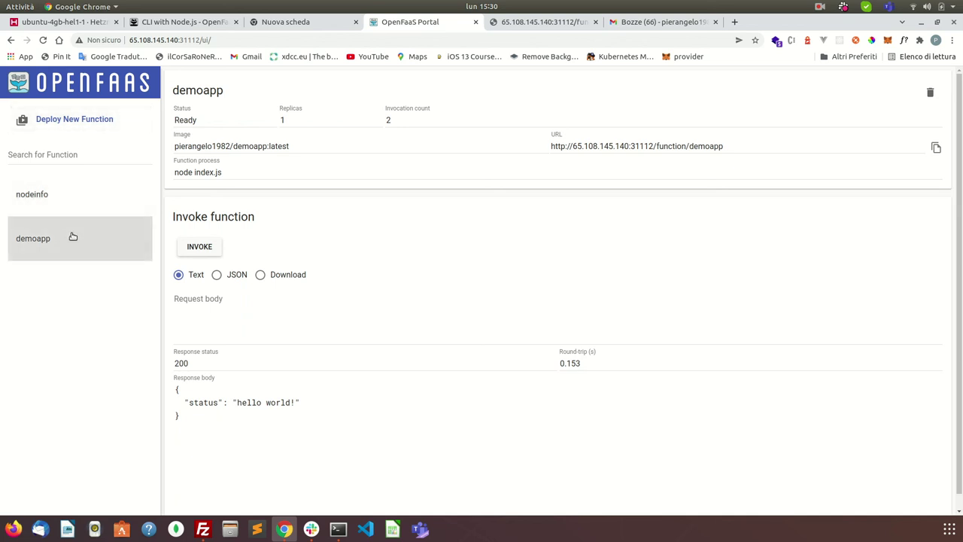
pyautogui.click(104, 245)
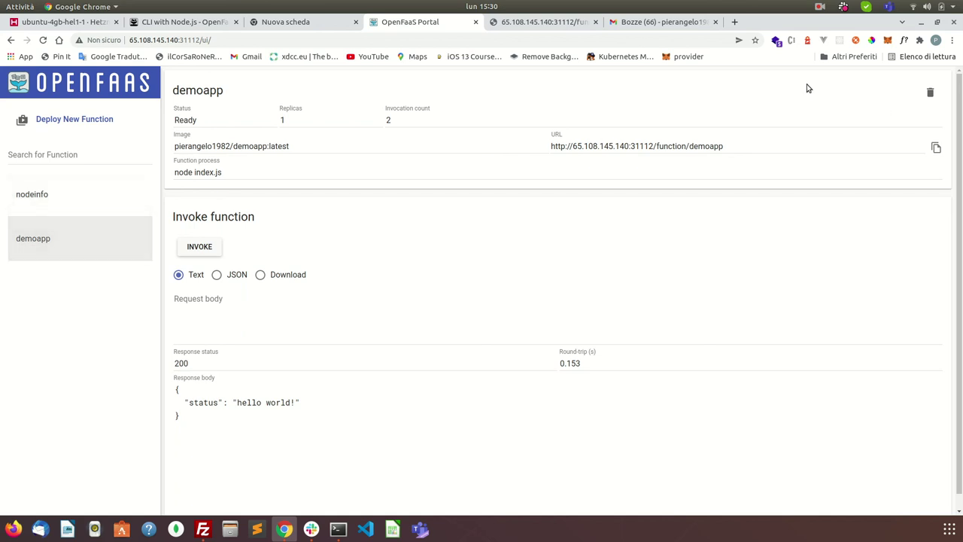
pyautogui.click(930, 92)
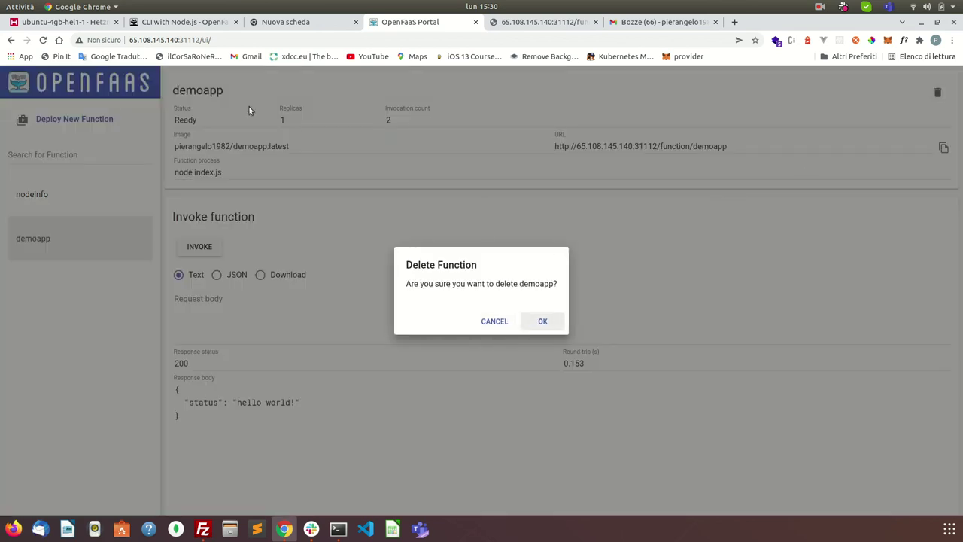
# Step: Confirm deleting demoapp and reload the portal, leaving only nodeinfo listed
pyautogui.click(543, 322)
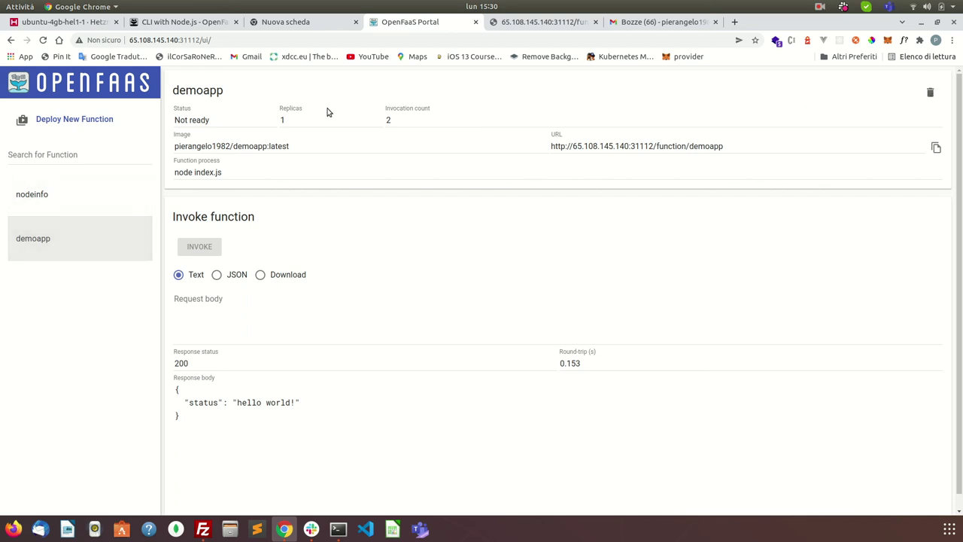
pyautogui.click(43, 40)
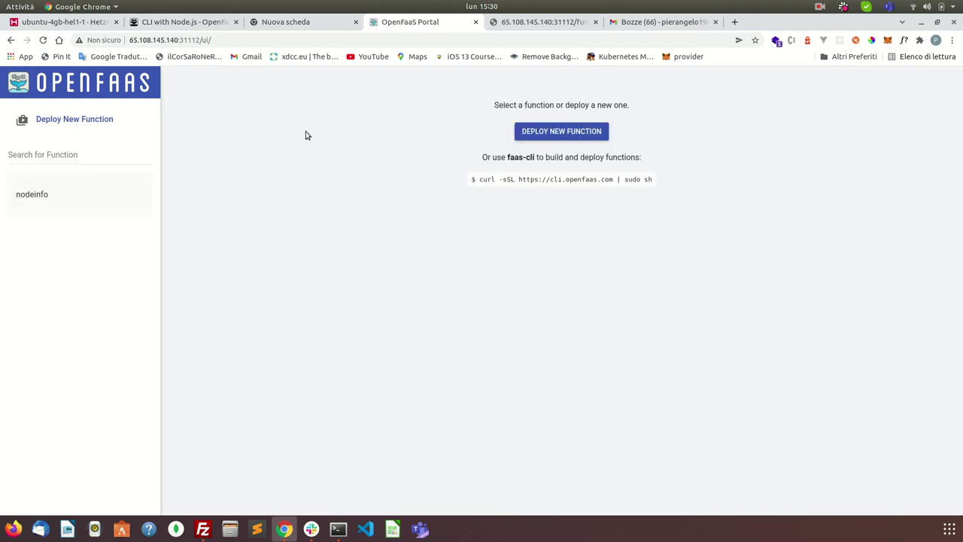
# Step: Open the custom Deploy A New Function form and check the demoapp name in the terminal's deploy output
pyautogui.click(570, 131)
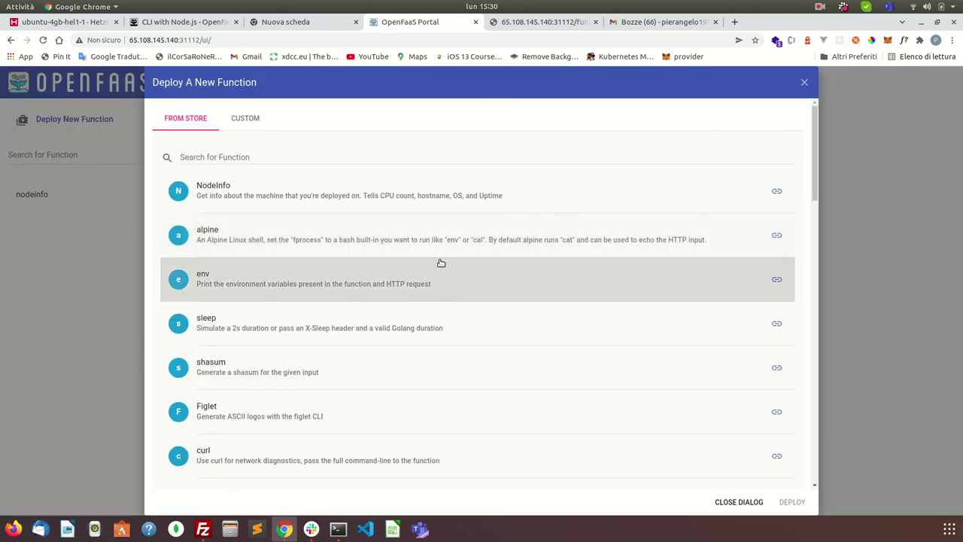
pyautogui.click(252, 118)
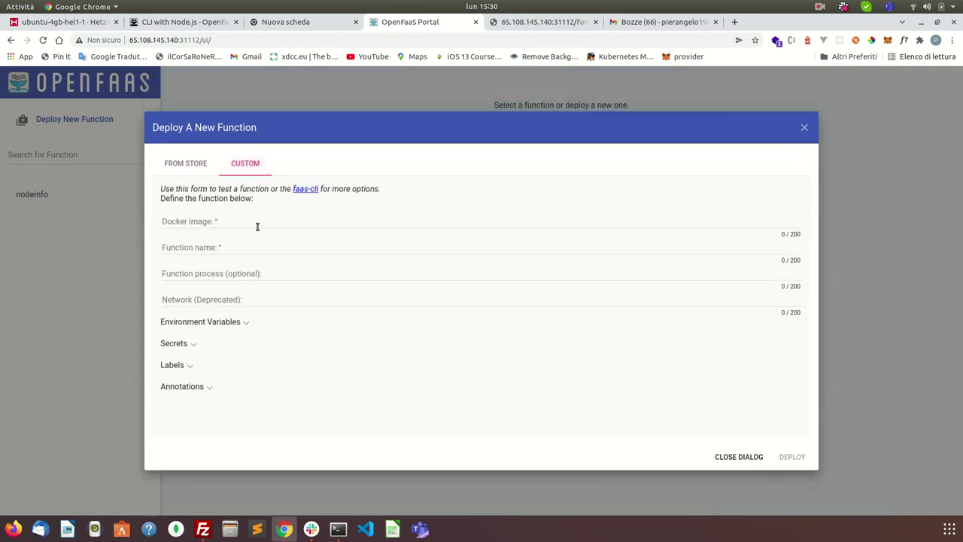
pyautogui.click(564, 23)
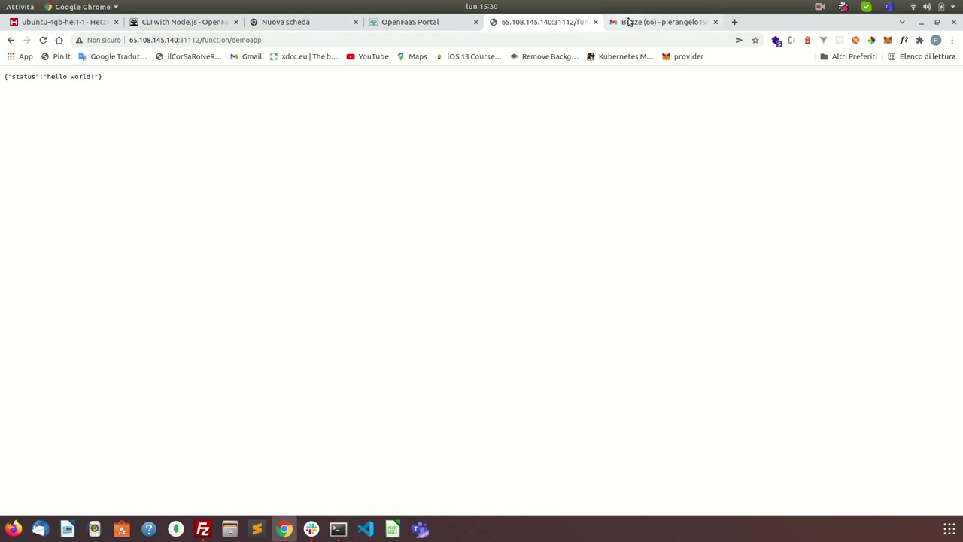
pyautogui.click(343, 526)
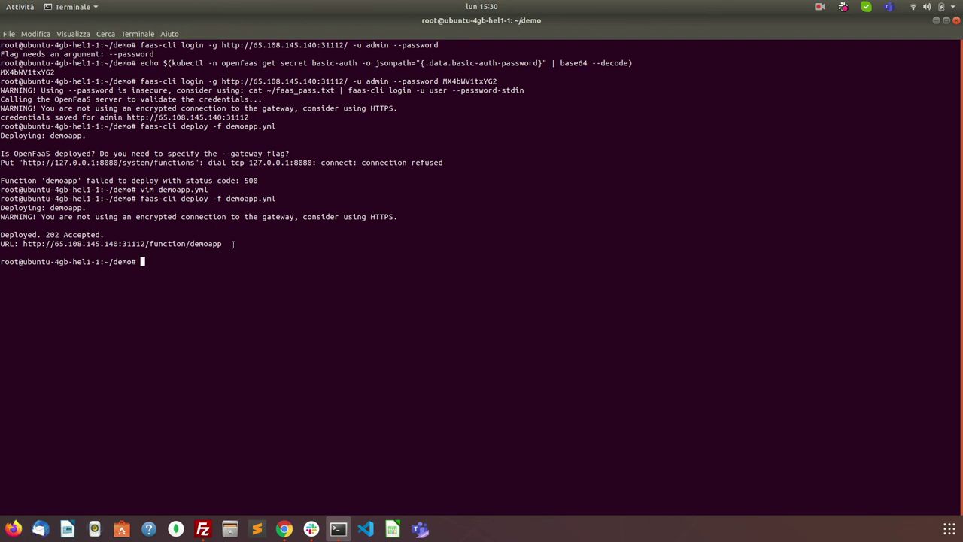
pyautogui.moveTo(233, 244); pyautogui.dragTo(186, 244)
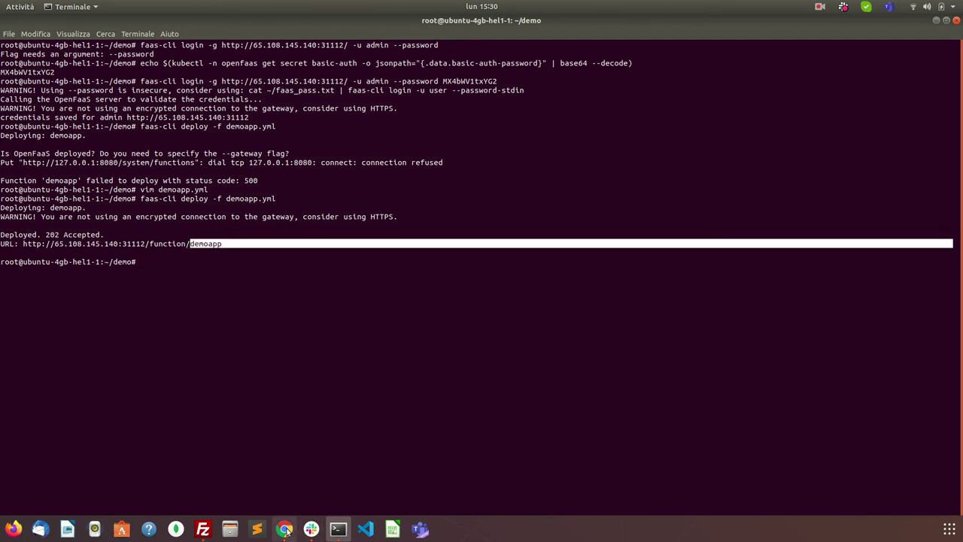
pyautogui.click(284, 529)
pyautogui.click(396, 24)
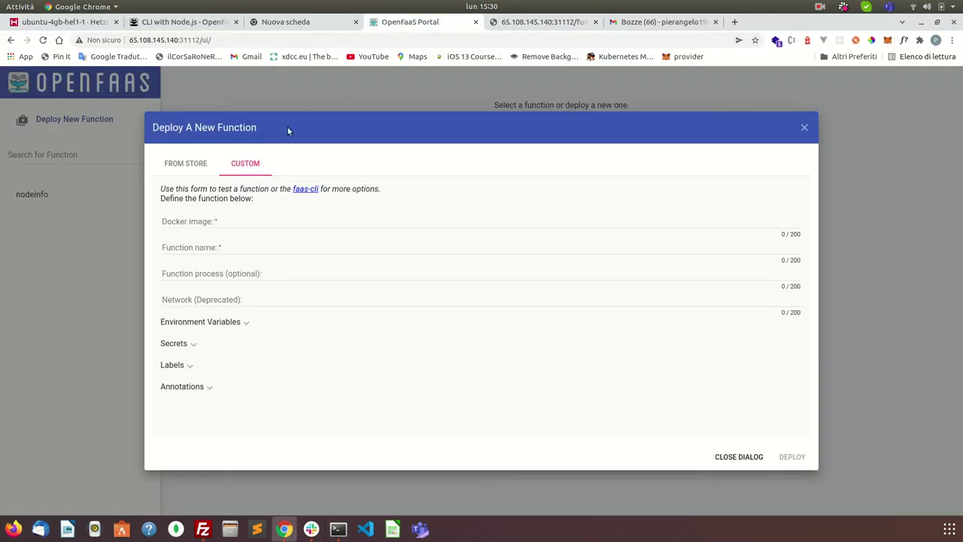
# Step: Fill the Docker image field from a suggestion, replacing callme with demoapp
pyautogui.click(210, 222)
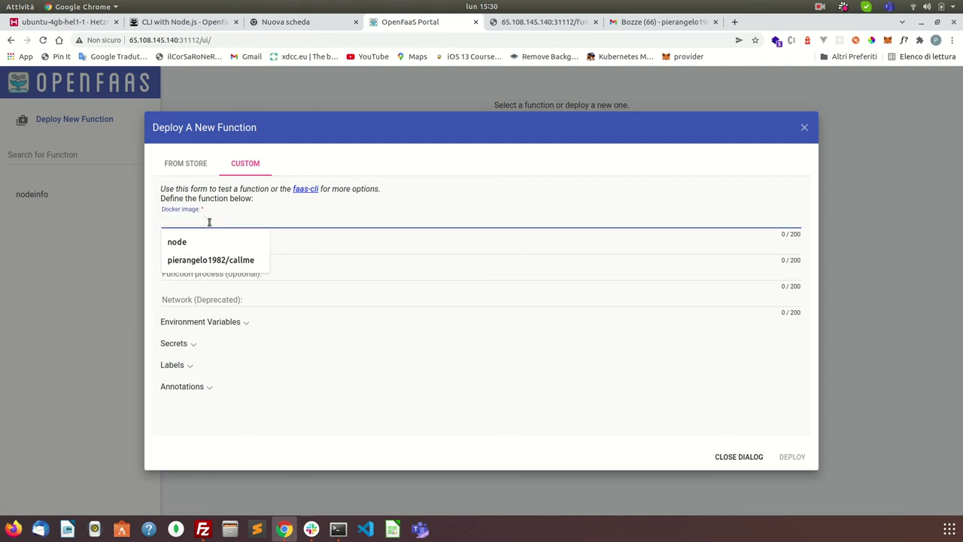
pyautogui.click(222, 258)
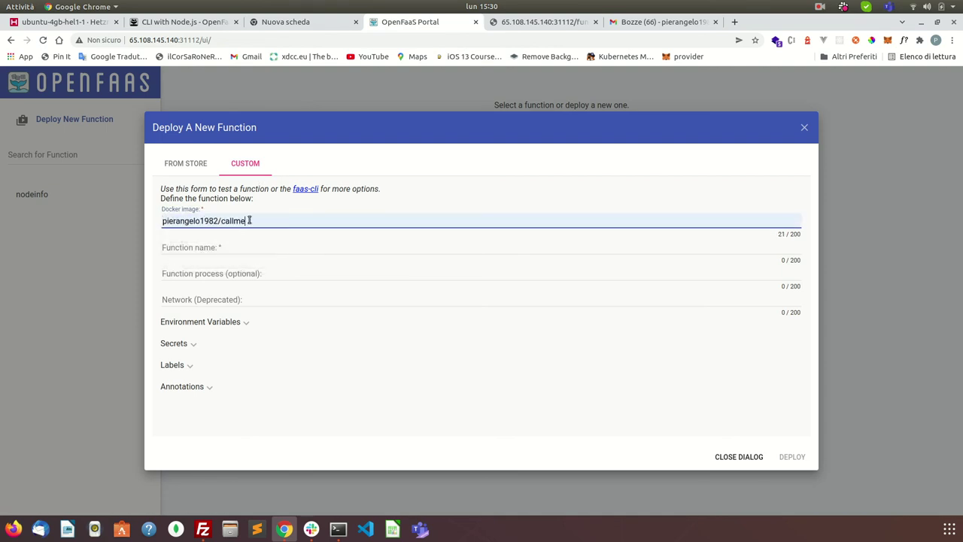
pyautogui.doubleClick(241, 220)
pyautogui.write('demo')
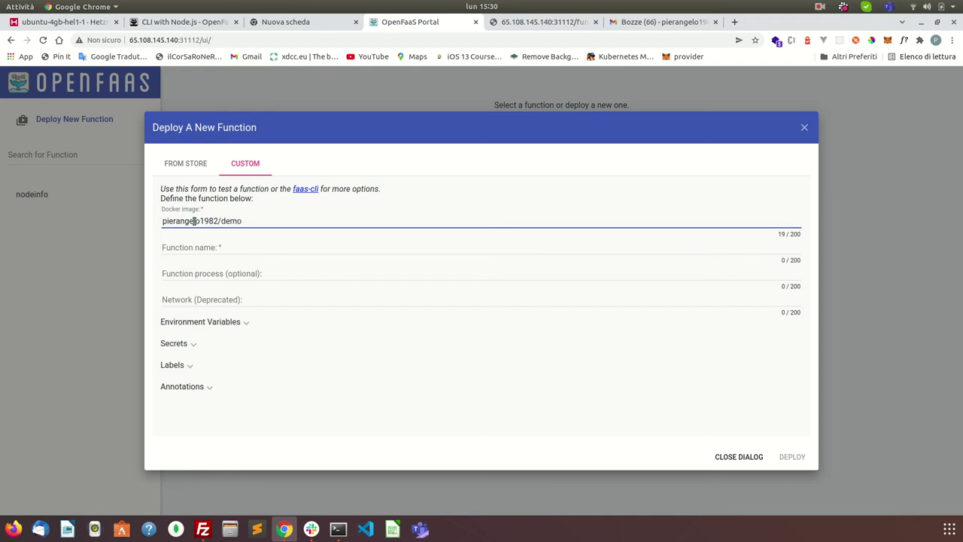
pyautogui.write('app')
# Step: Search for Docker Hub in a new tab and open the demoapp repository page
pyautogui.click(734, 22)
pyautogui.write('dockerhu')
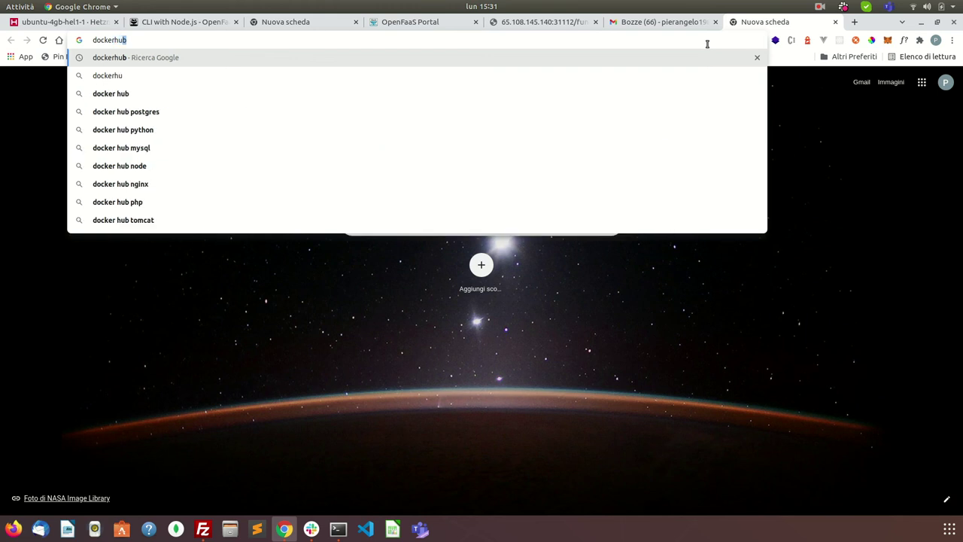
pyautogui.press('Return')
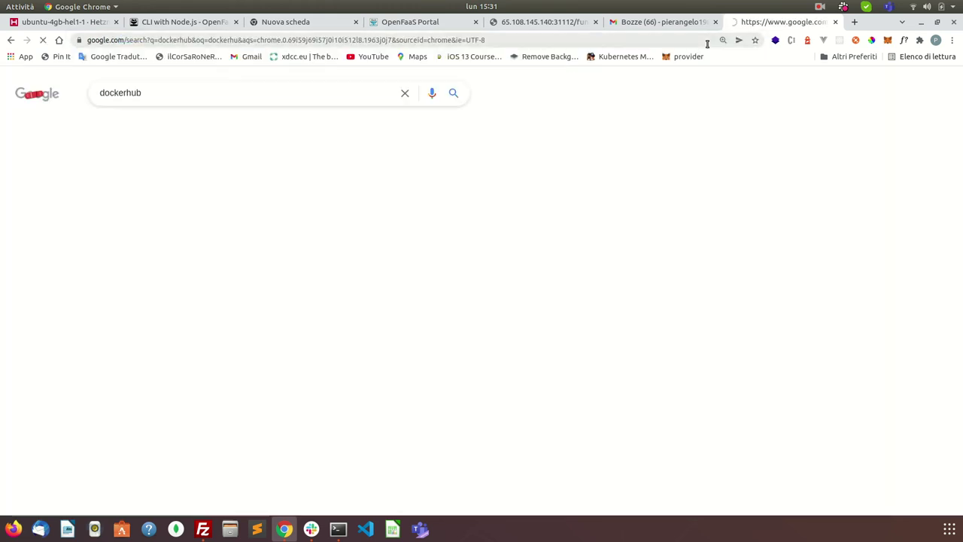
pyautogui.click(169, 211)
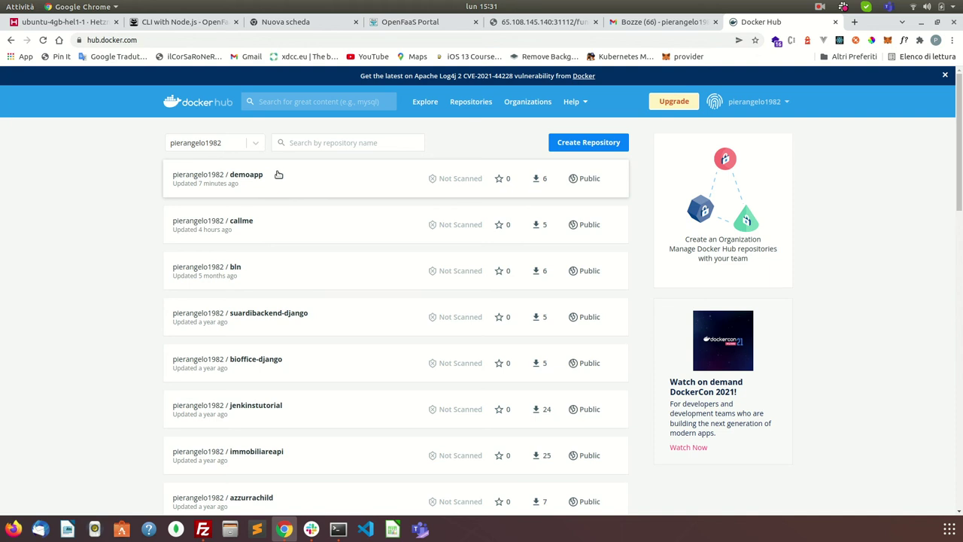
pyautogui.click(251, 178)
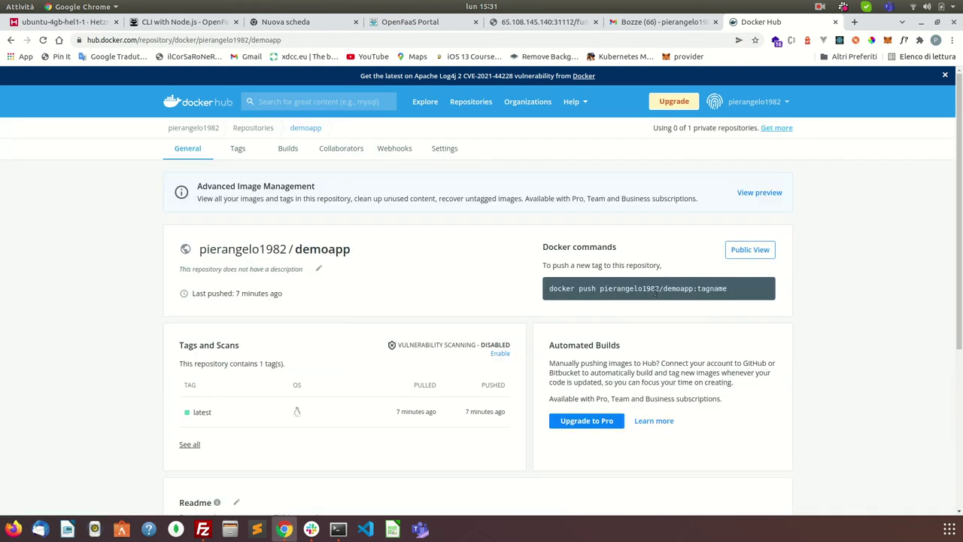
# Step: Copy the demoapp image name from the push command and return to the OpenFaaS deploy form
pyautogui.moveTo(679, 289); pyautogui.dragTo(694, 286)
pyautogui.rightClick(683, 288)
pyautogui.click(692, 297)
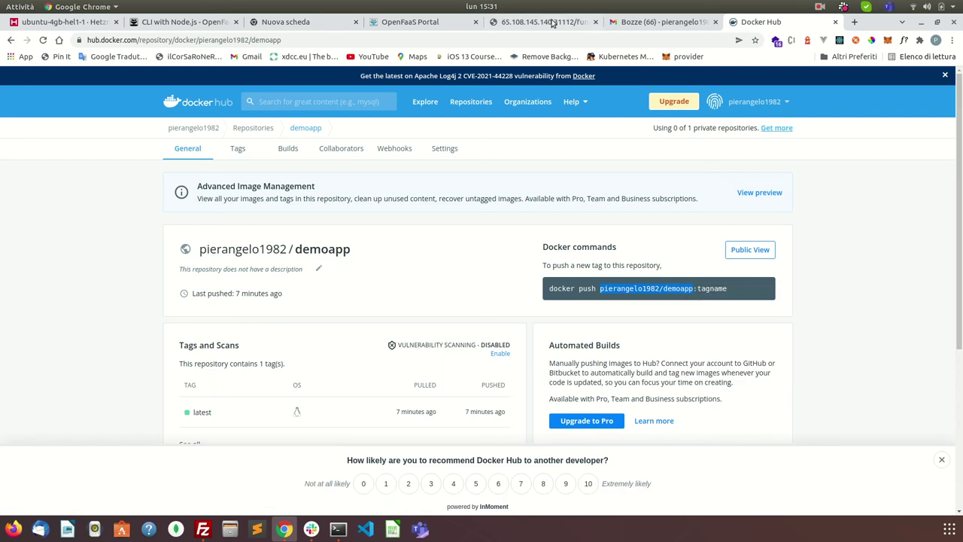
pyautogui.click(416, 23)
# Step: Name the function demoapp-test2, expand Secrets and Labels, and deploy it
pyautogui.click(216, 249)
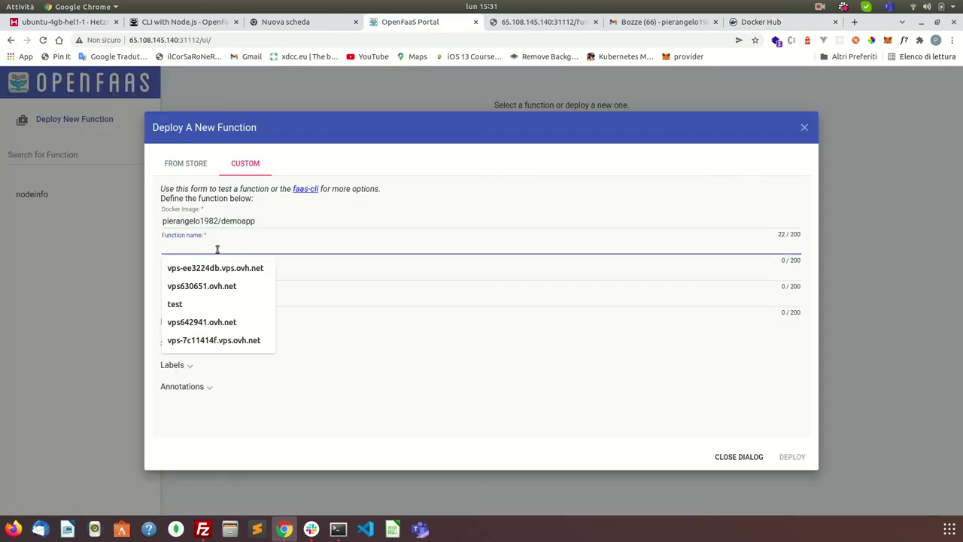
pyautogui.write('demoapp-test2')
pyautogui.click(228, 268)
pyautogui.click(229, 296)
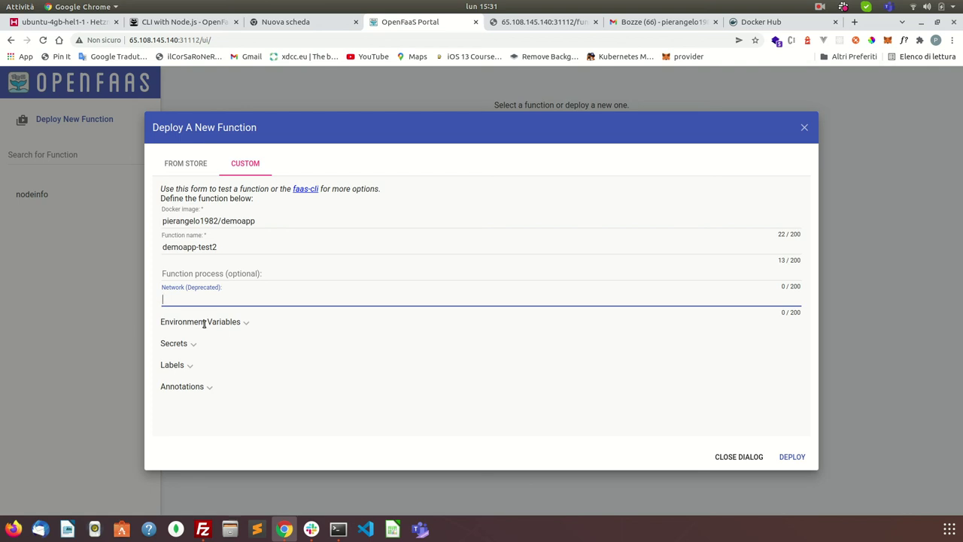
pyautogui.click(191, 345)
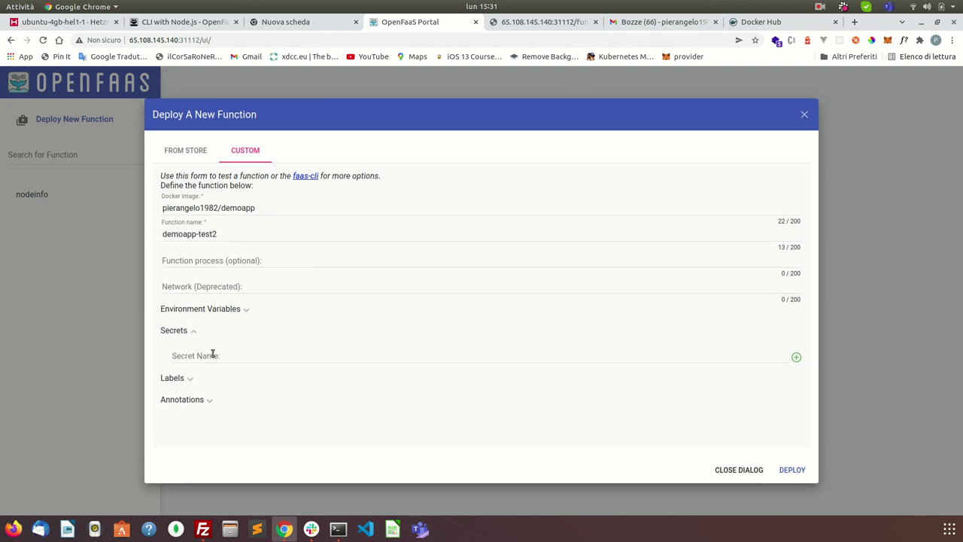
pyautogui.click(189, 380)
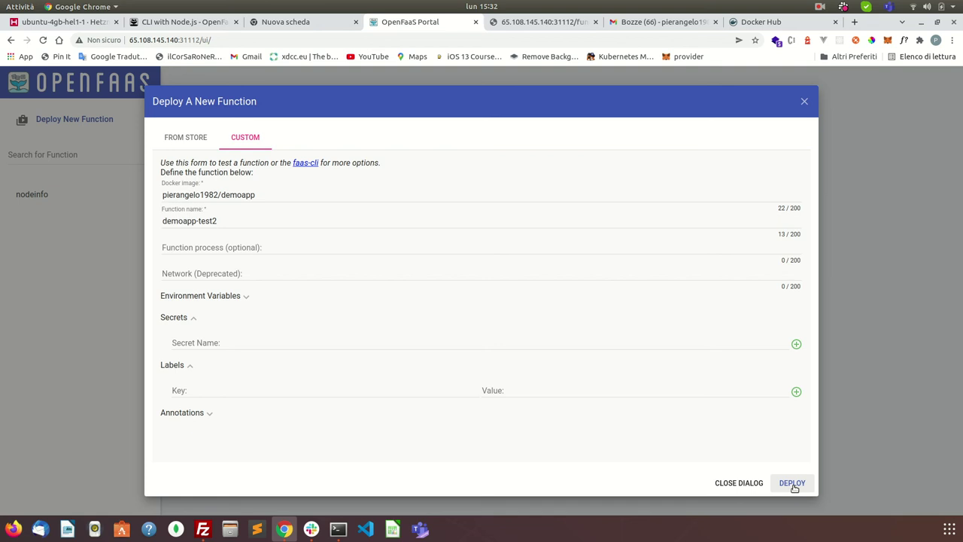
pyautogui.click(792, 486)
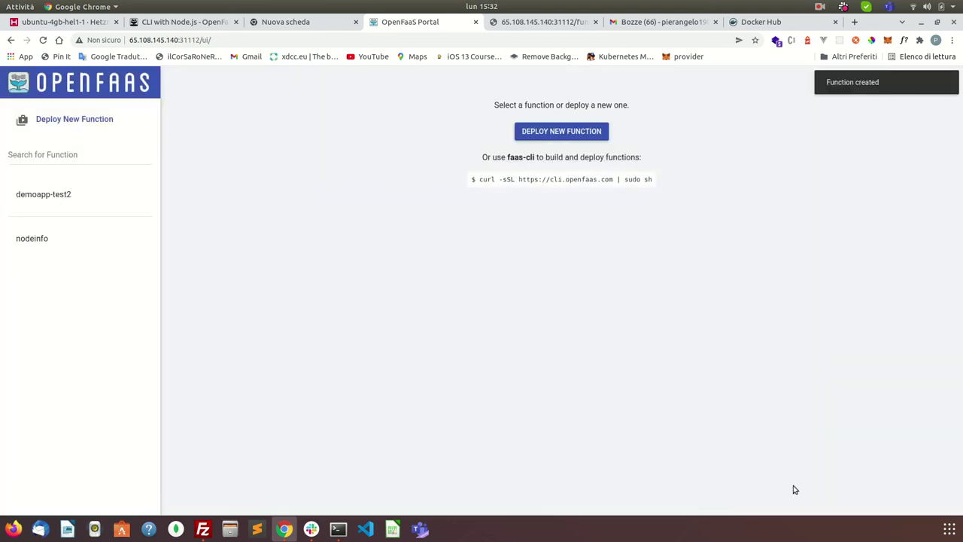
# Step: Open demoapp-test2, copy its function URL, and invoke it to get hello world!
pyautogui.click(72, 201)
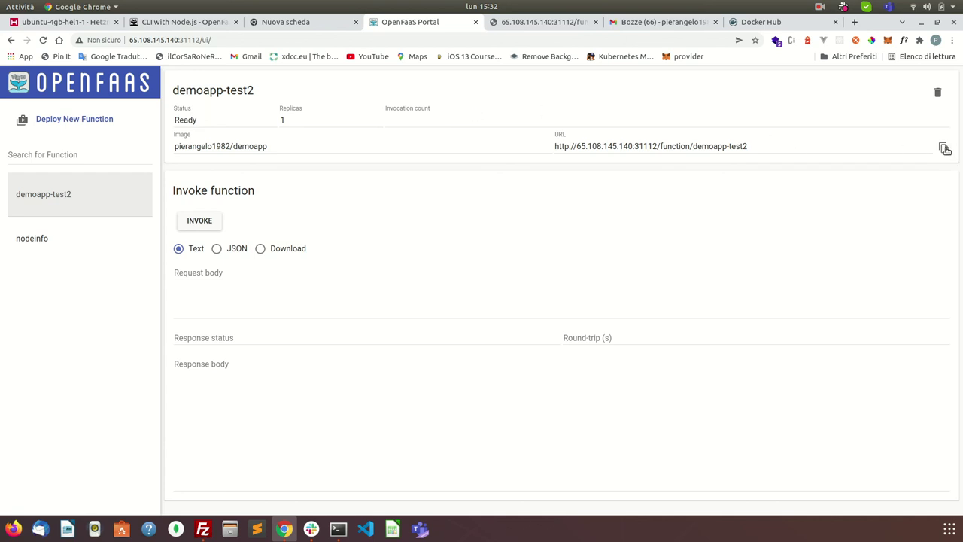
pyautogui.click(943, 147)
pyautogui.click(198, 220)
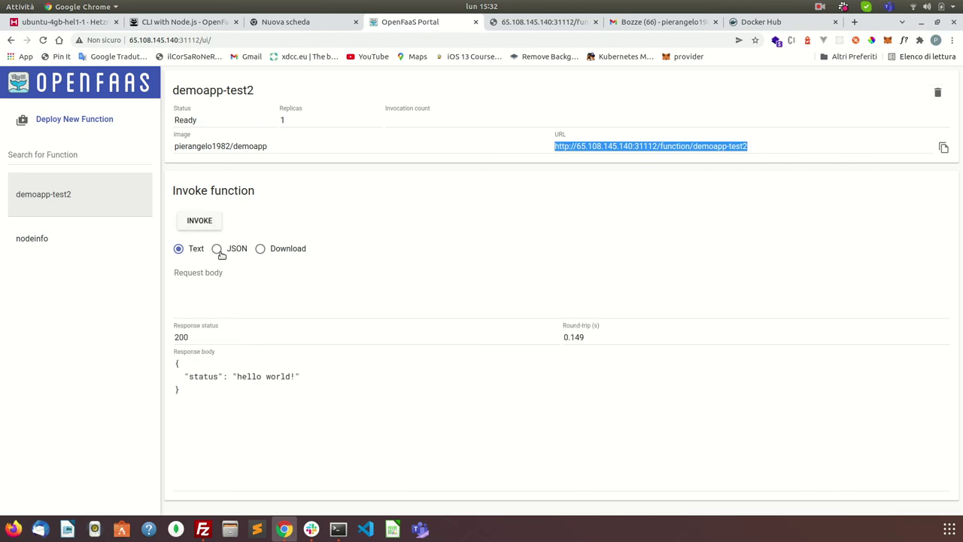
# Step: Change the other tab's address to /function/demoapp-test2 and load it
pyautogui.click(554, 22)
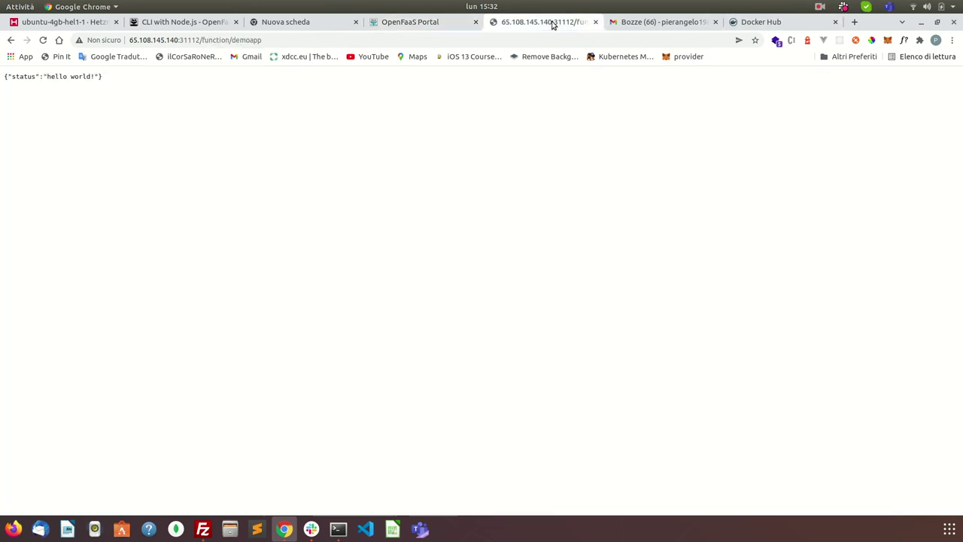
pyautogui.click(476, 38)
pyautogui.press('End')
pyautogui.write('-test2')
pyautogui.press('Return')
# Step: Rerun faas-cli deploy -f demoapp.yml, then reload the portal to list demoapp again
pyautogui.click(338, 529)
pyautogui.write('vim demoapp.yml')
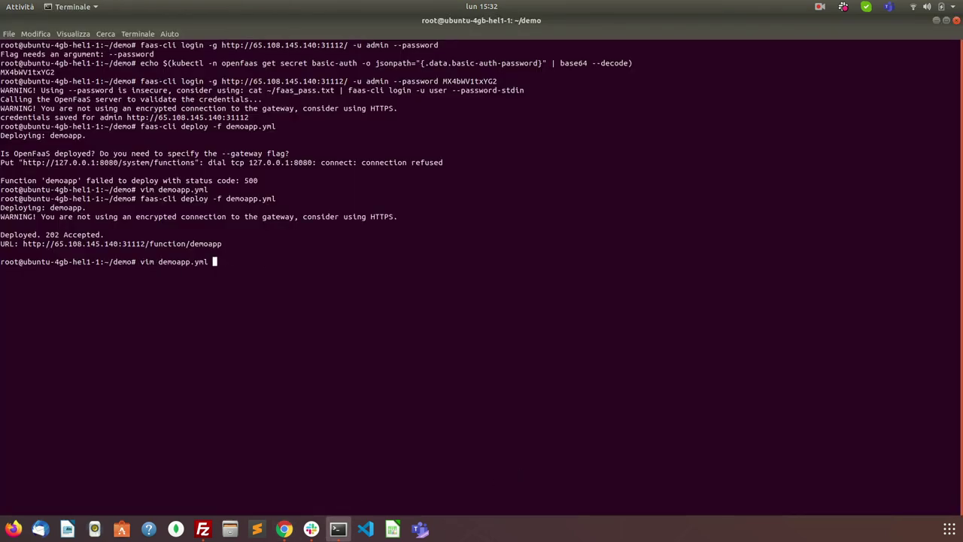
pyautogui.press('Up')
pyautogui.press('Return')
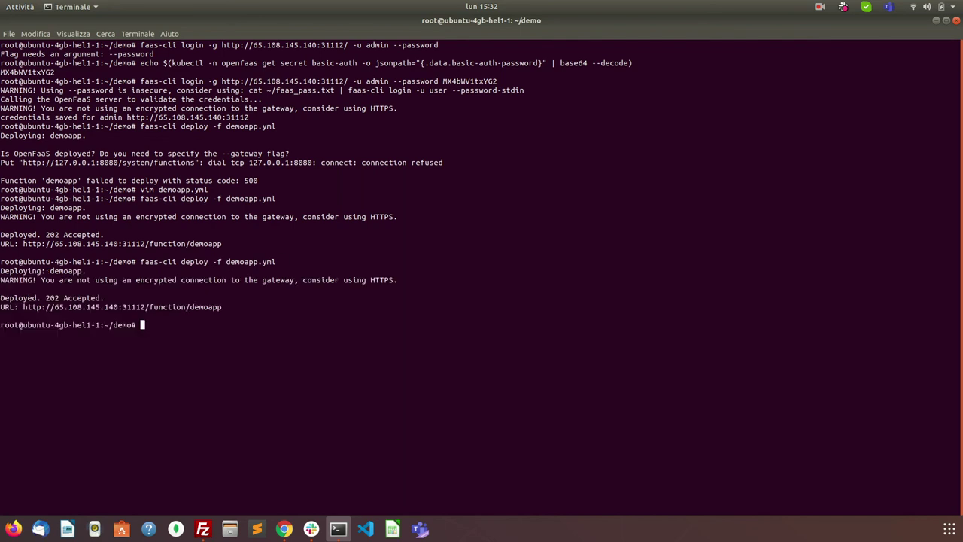
pyautogui.click(284, 529)
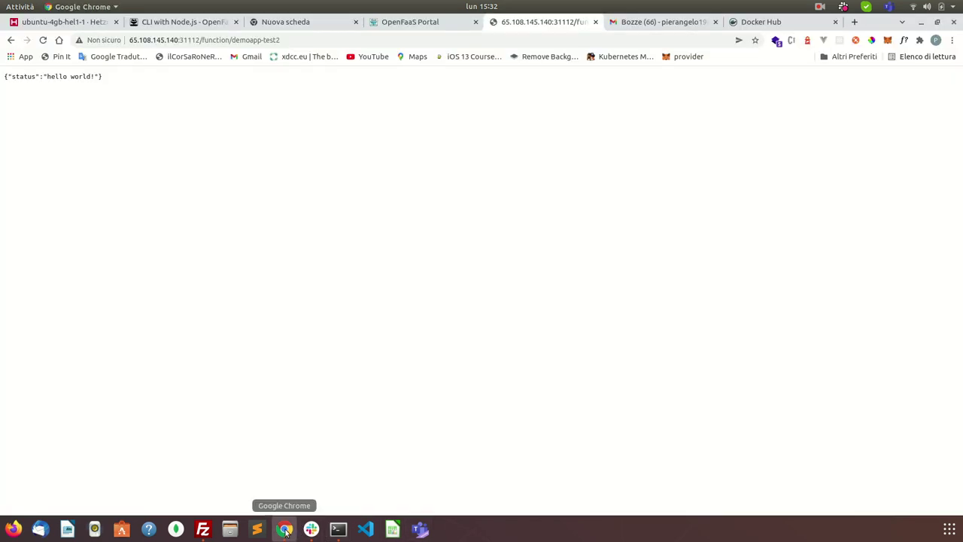
pyautogui.click(434, 23)
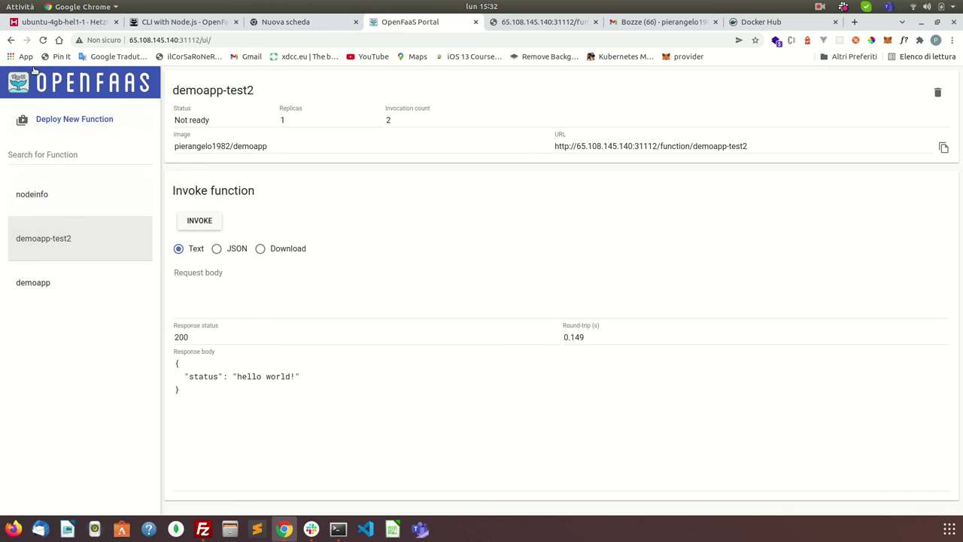
pyautogui.click(42, 41)
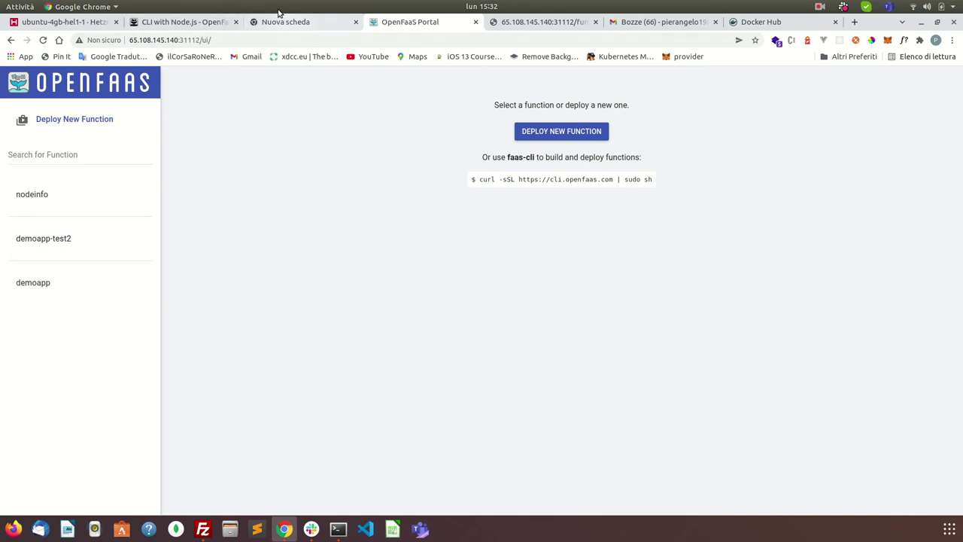
# Step: Scroll the CLI with Node.js tutorial down to its Remove the function and Wrapping up sections
pyautogui.click(203, 25)
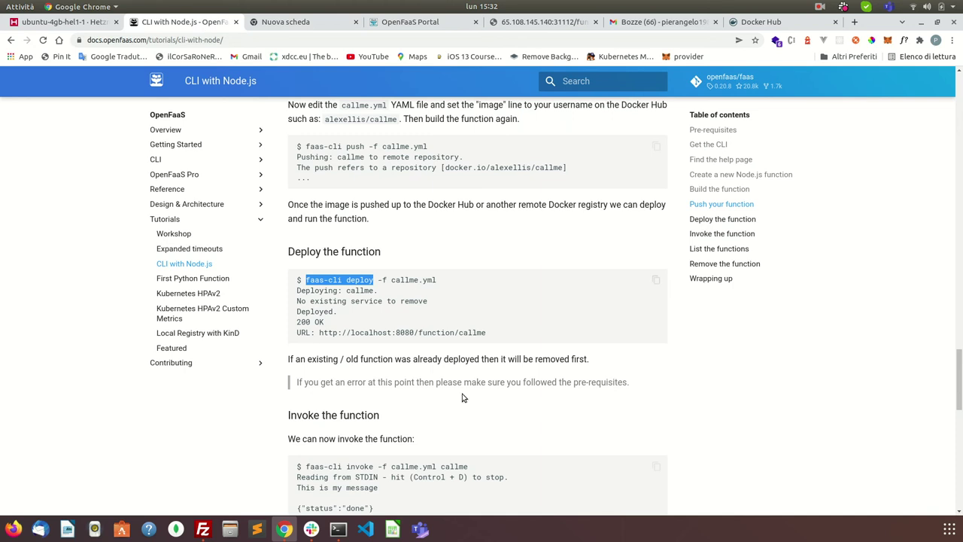
pyautogui.scroll(-3, 463, 404)
pyautogui.scroll(-3, 460, 404)
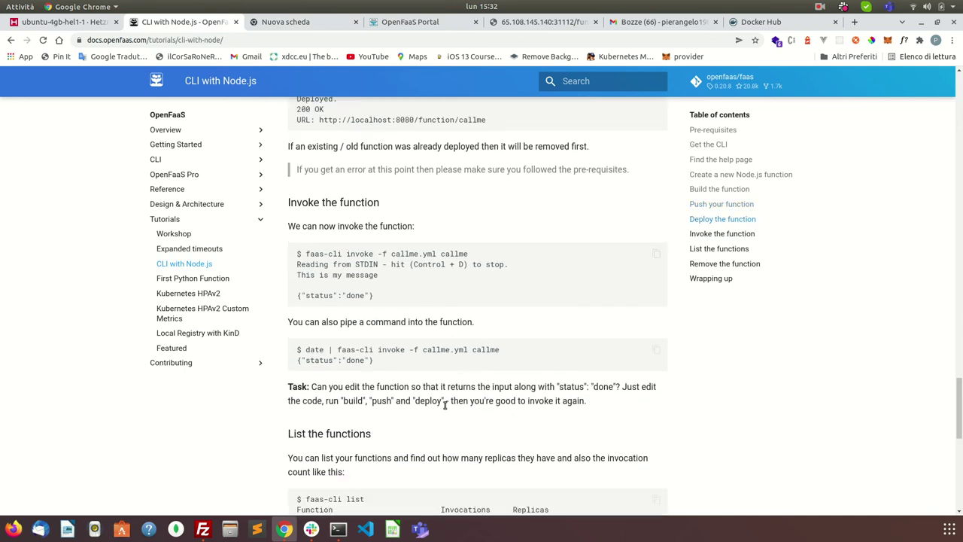
pyautogui.scroll(-2, 445, 404)
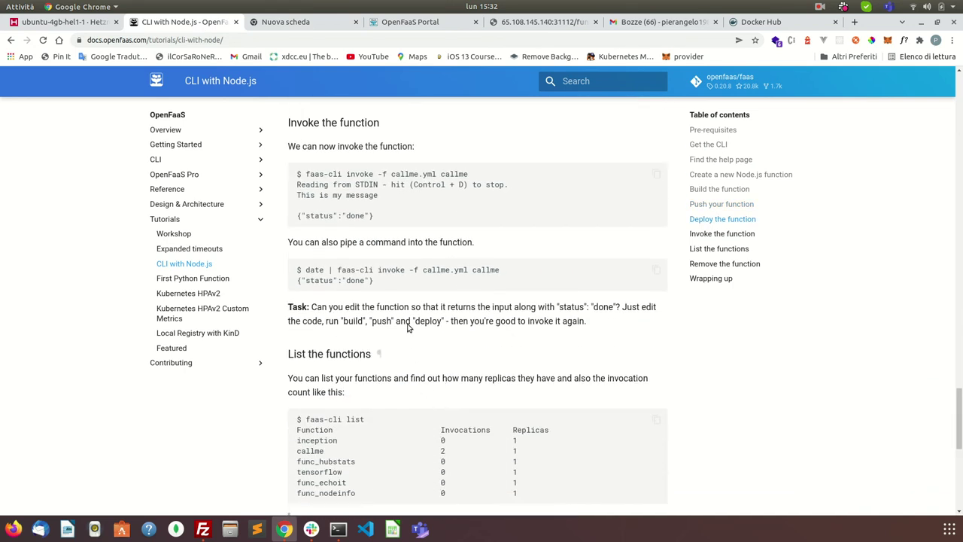
pyautogui.scroll(-8, 400, 294)
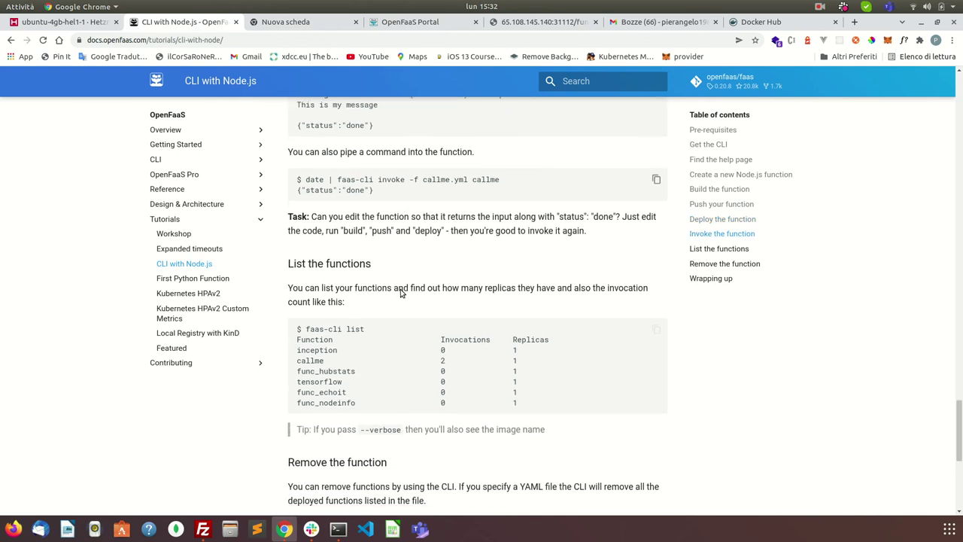
pyautogui.scroll(-3, 400, 293)
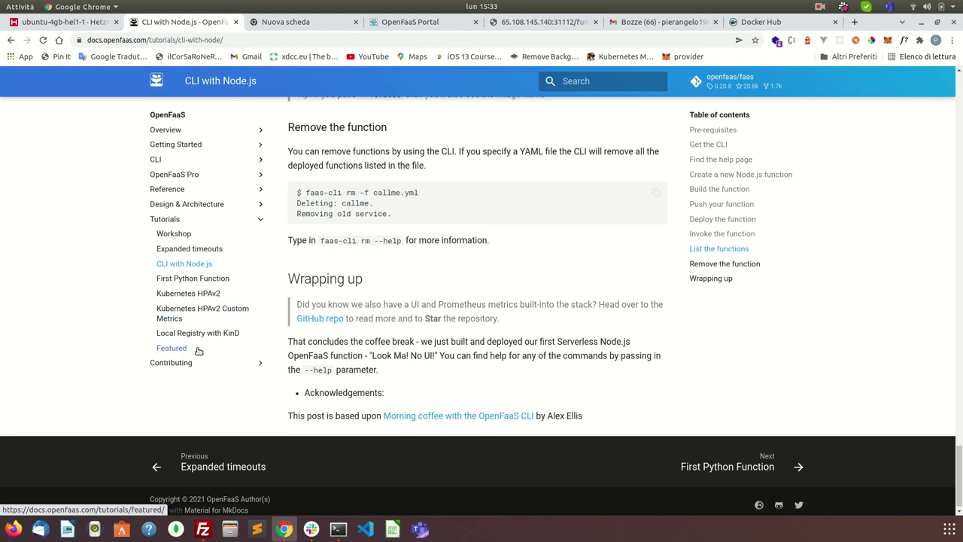
# Step: Show demoapp-test2's details in the portal: Ready, 1 replica, 2 invocations
pyautogui.click(576, 24)
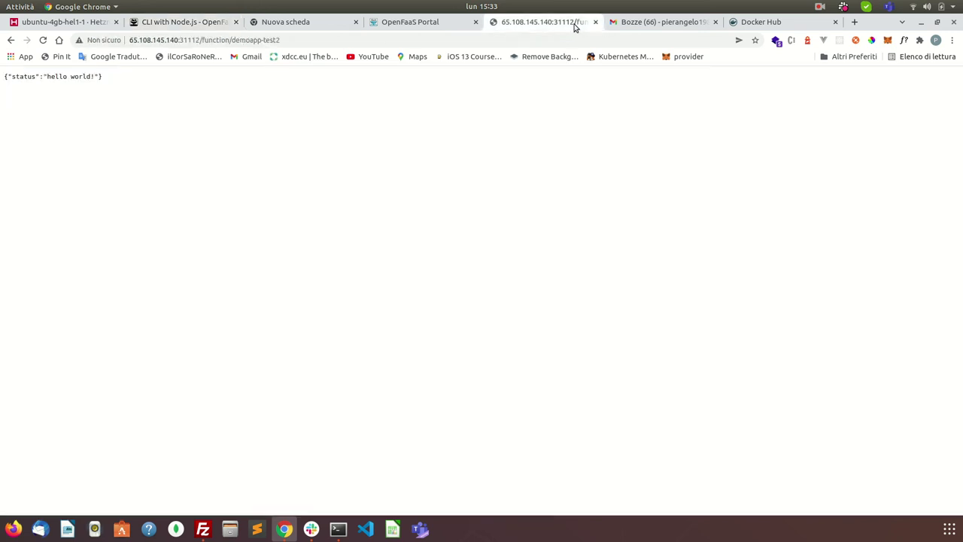
pyautogui.click(672, 28)
pyautogui.click(429, 28)
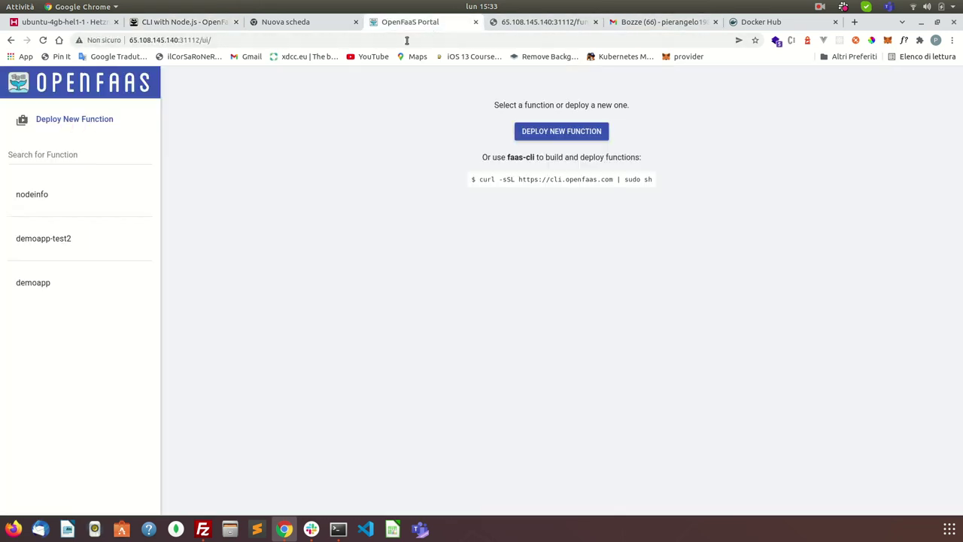
pyautogui.click(46, 238)
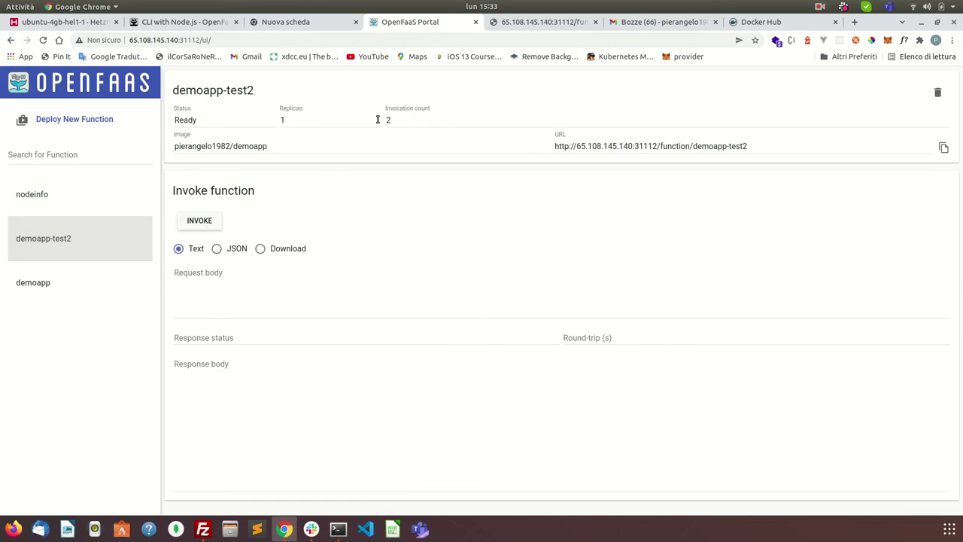
pyautogui.doubleClick(289, 119)
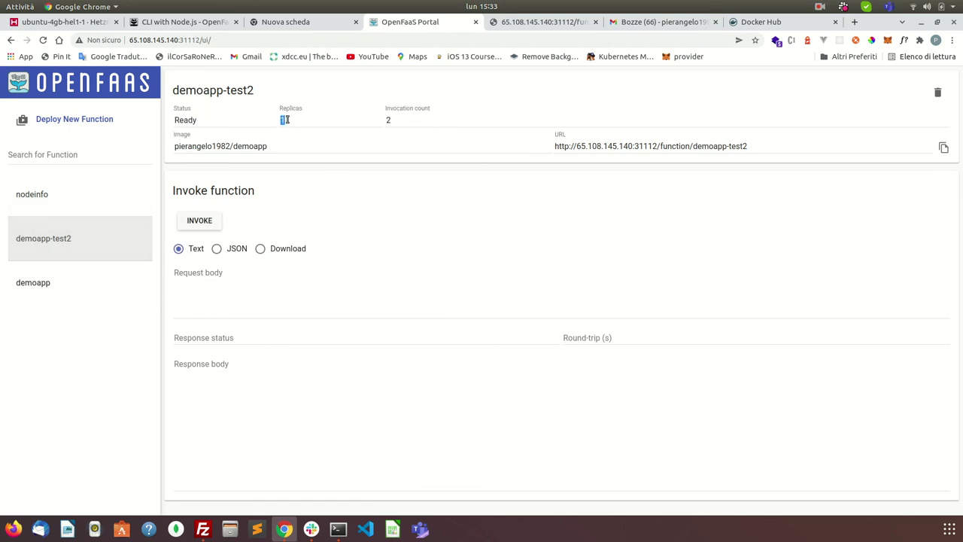